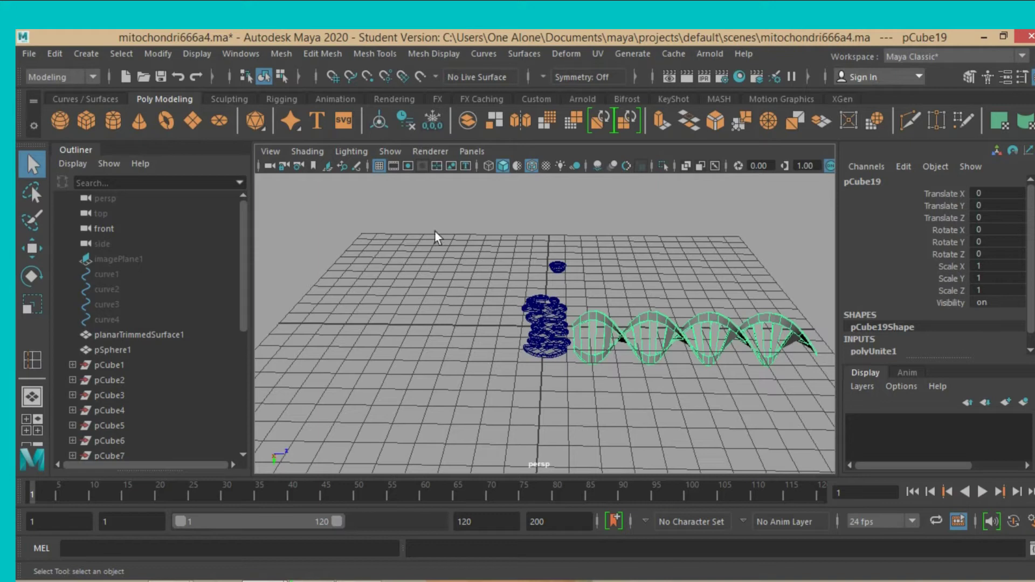
Hide the existing coil, sphere and DNA helix, leaving an empty grid.
left_click_drag(435, 232, 847, 454)
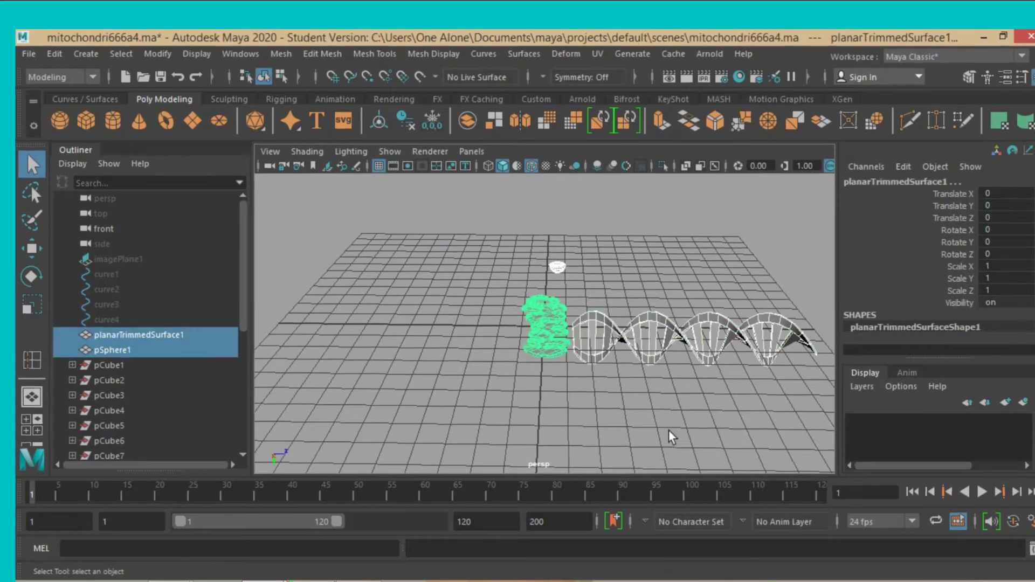
key("ctrl+h")
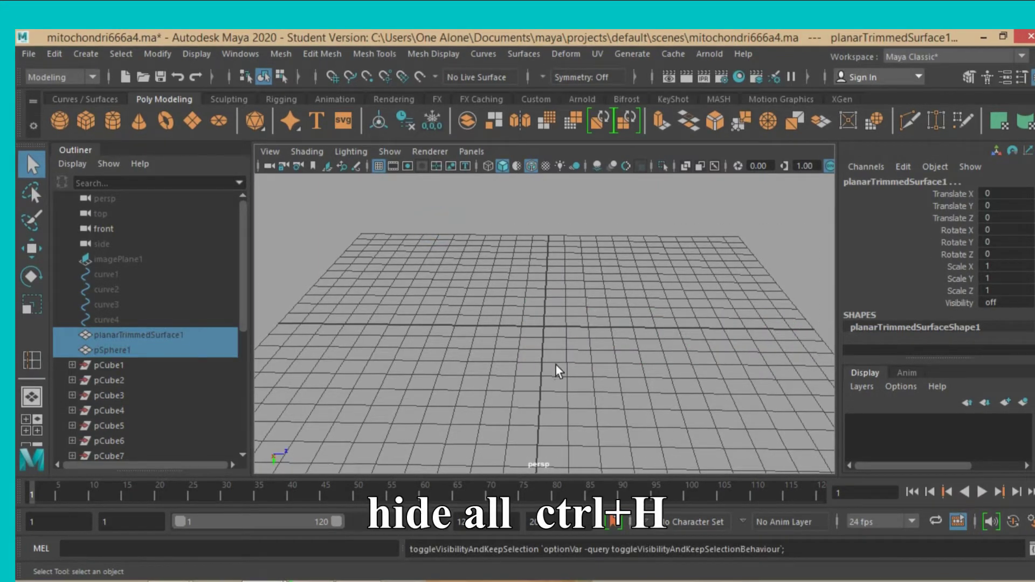
left_click_drag(558, 371, 562, 353, "alt")
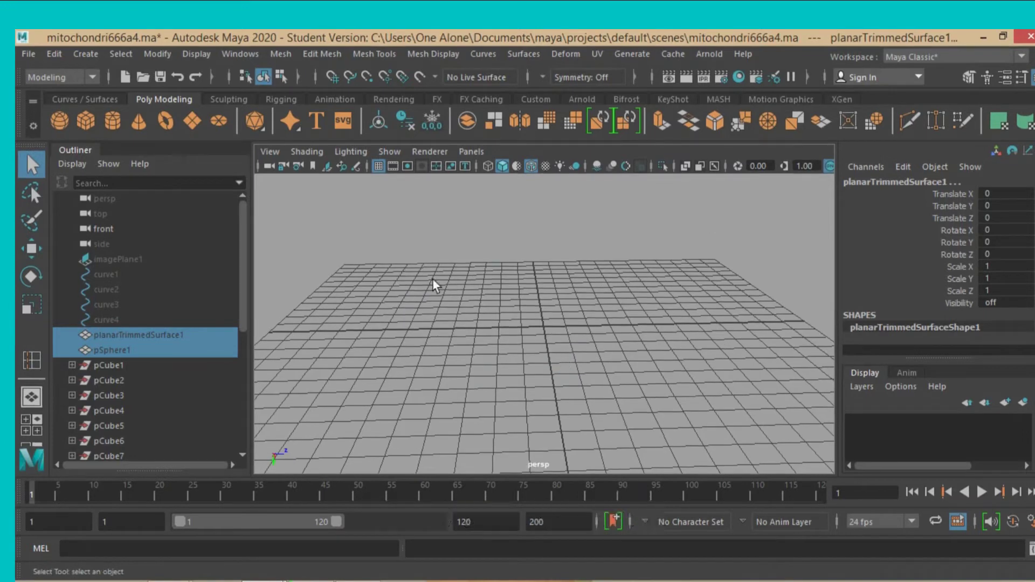
Create a new polygon sphere at the grid centre and set its Rotate X to 90.
left_click(59, 120)
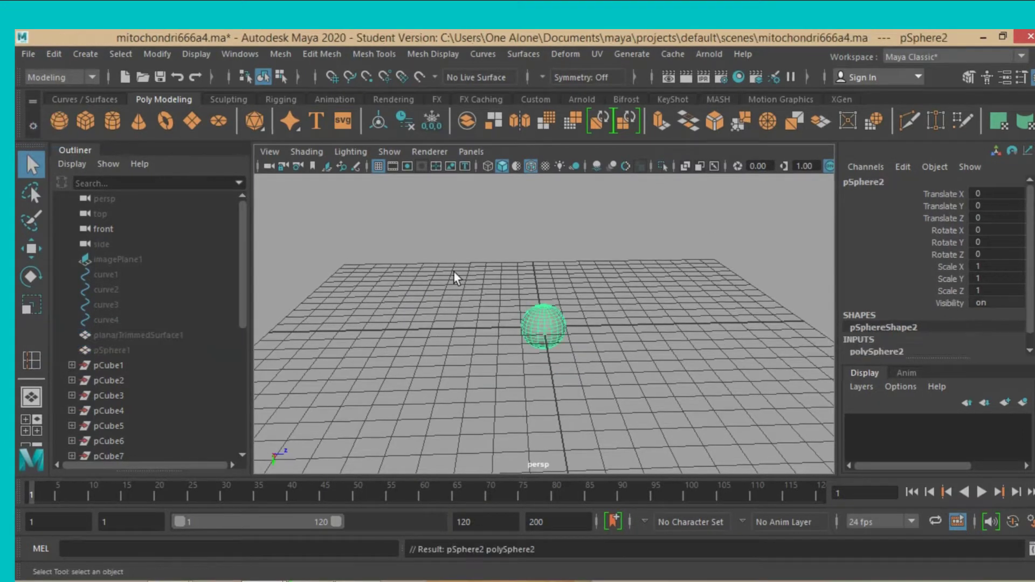
scroll(535, 331, "up", 2)
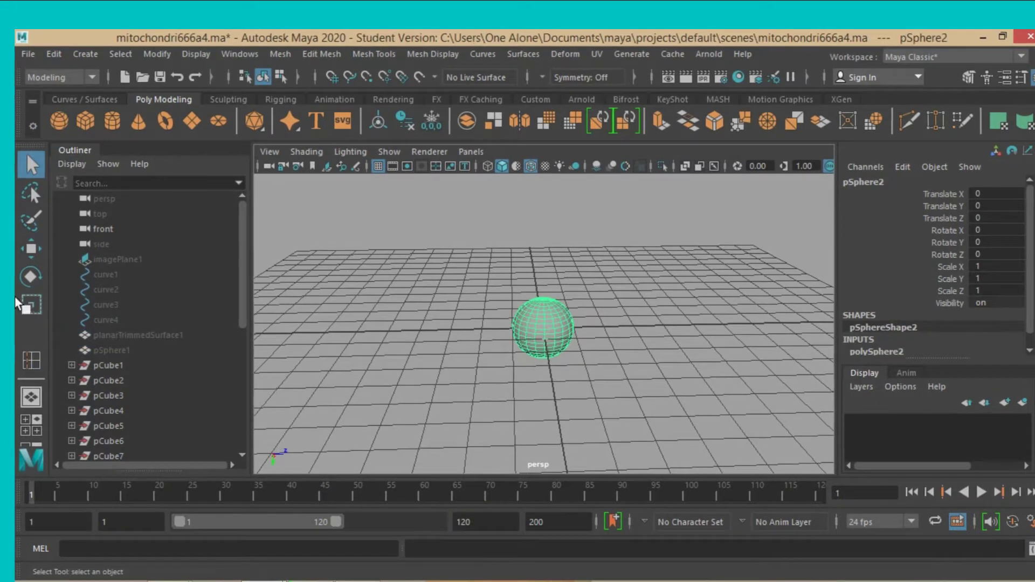
left_click(30, 277)
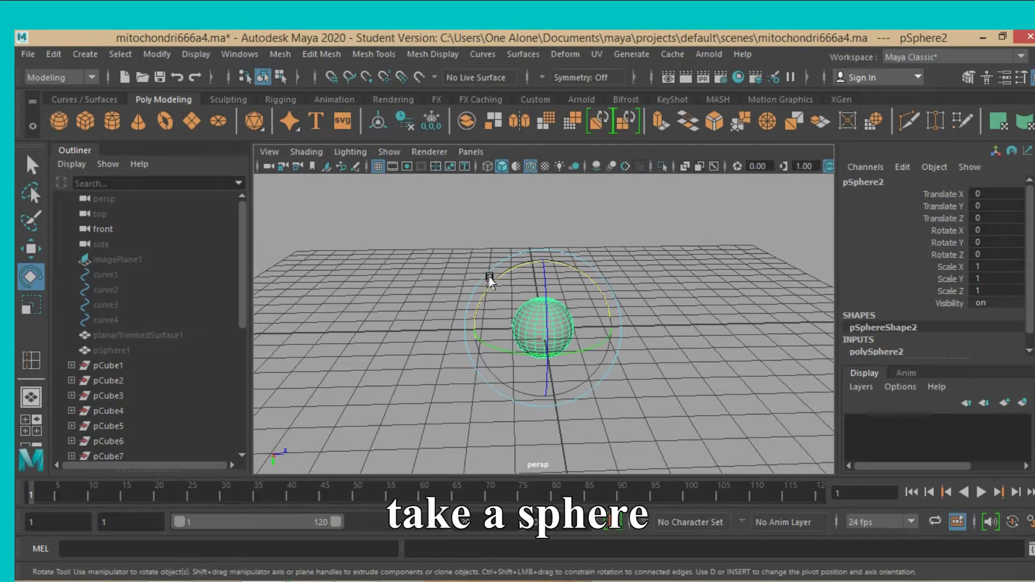
left_click_drag(488, 280, 576, 284)
double_click(1009, 234)
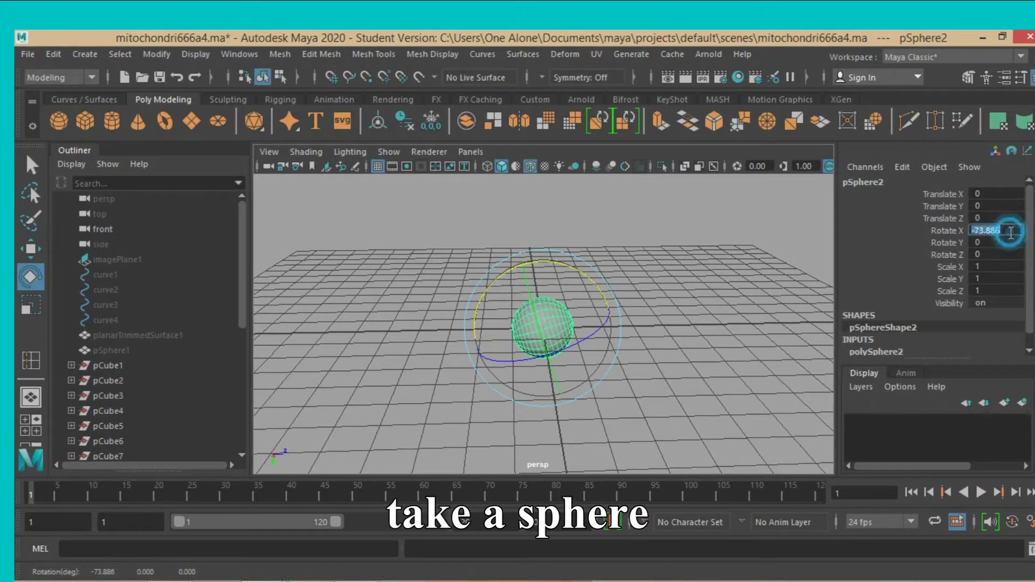
type("0")
key("Return")
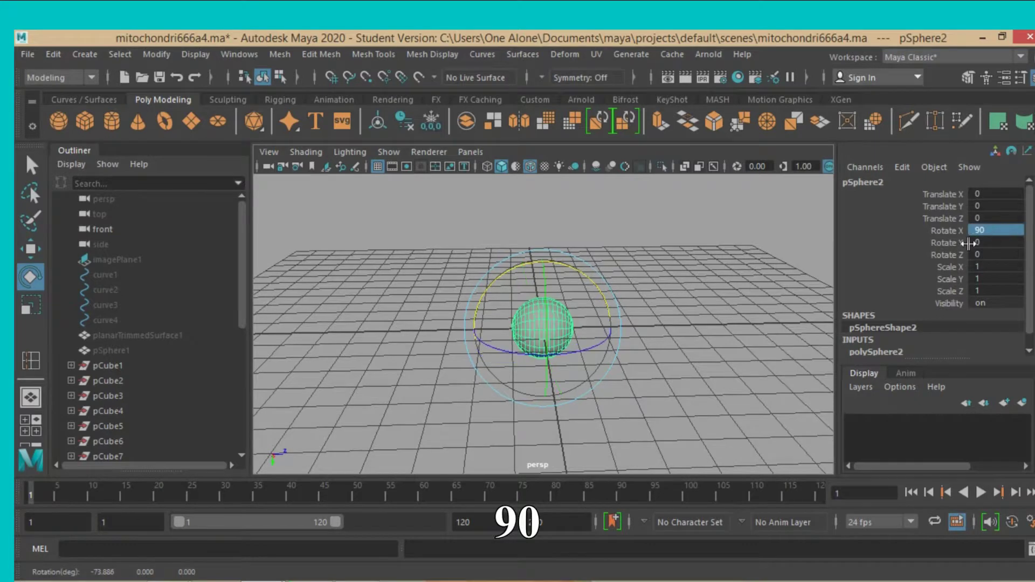
Switch to face selection in the Modeling Toolkit and show the four-view layout.
left_click(967, 77)
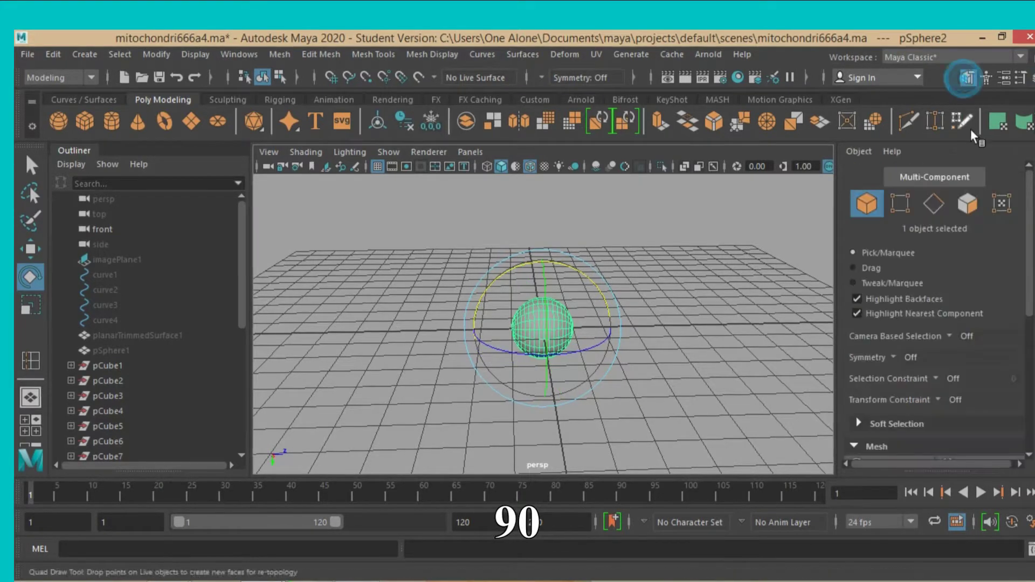
left_click(967, 204)
key("space")
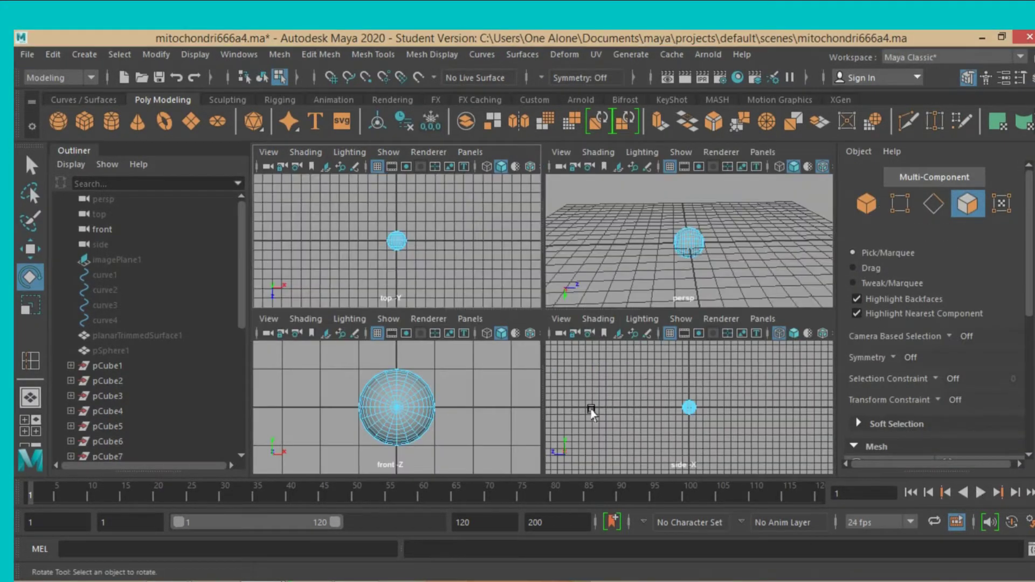
In the framed side view, delete the sphere's upper faces and select half the remaining bowl.
key("space")
key("f")
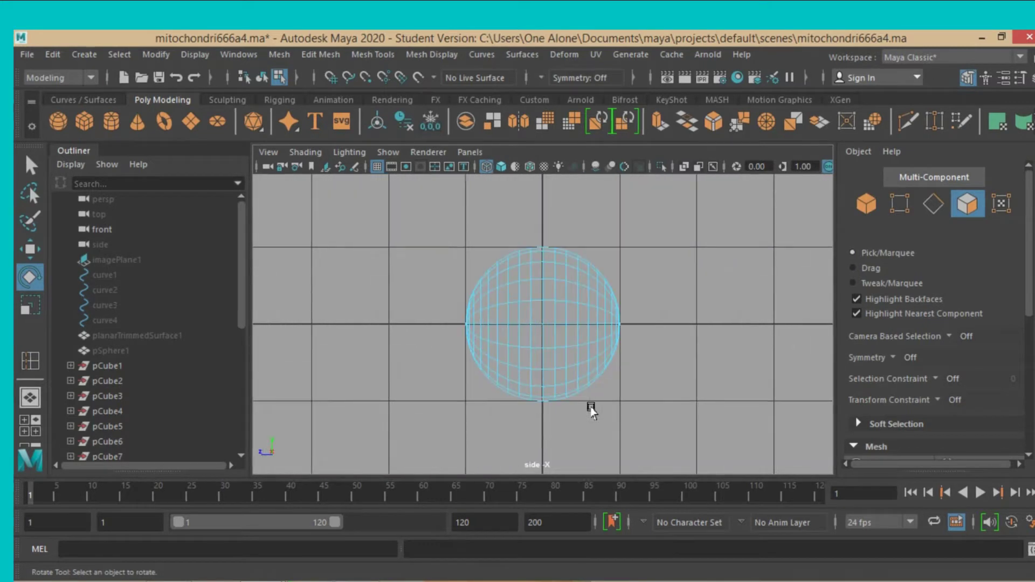
left_click_drag(376, 230, 645, 321)
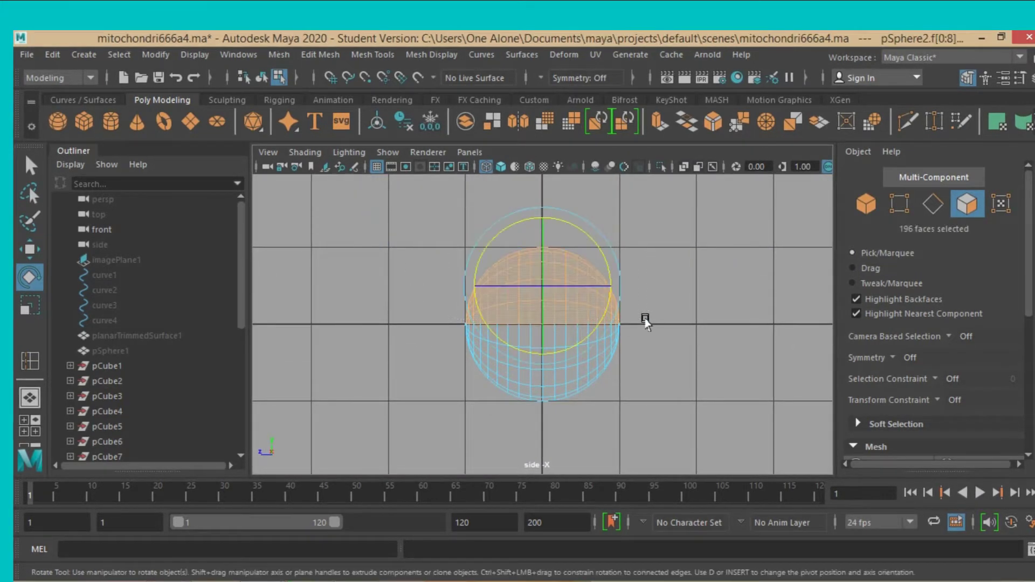
key("Delete")
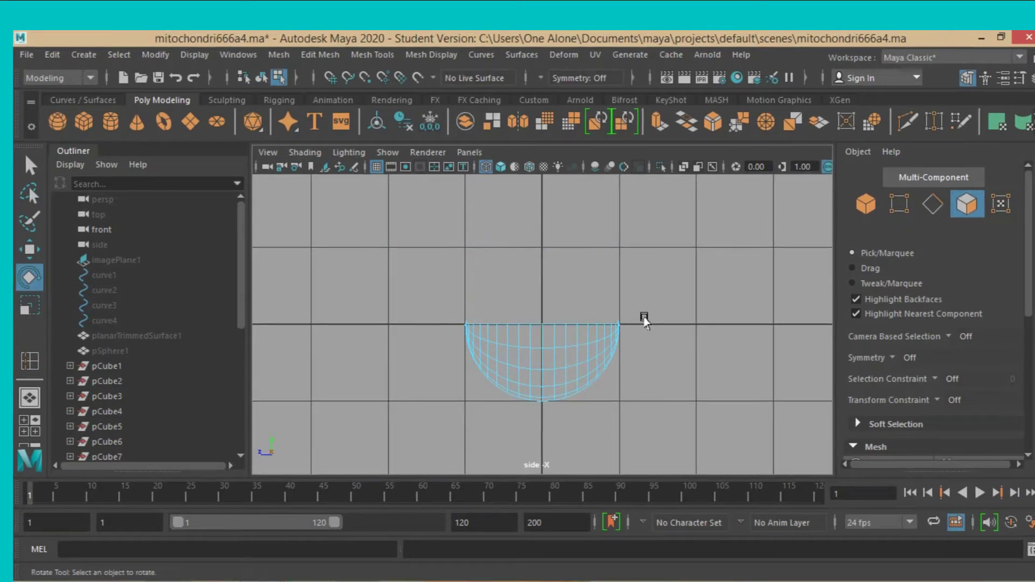
left_click_drag(689, 448, 544, 284)
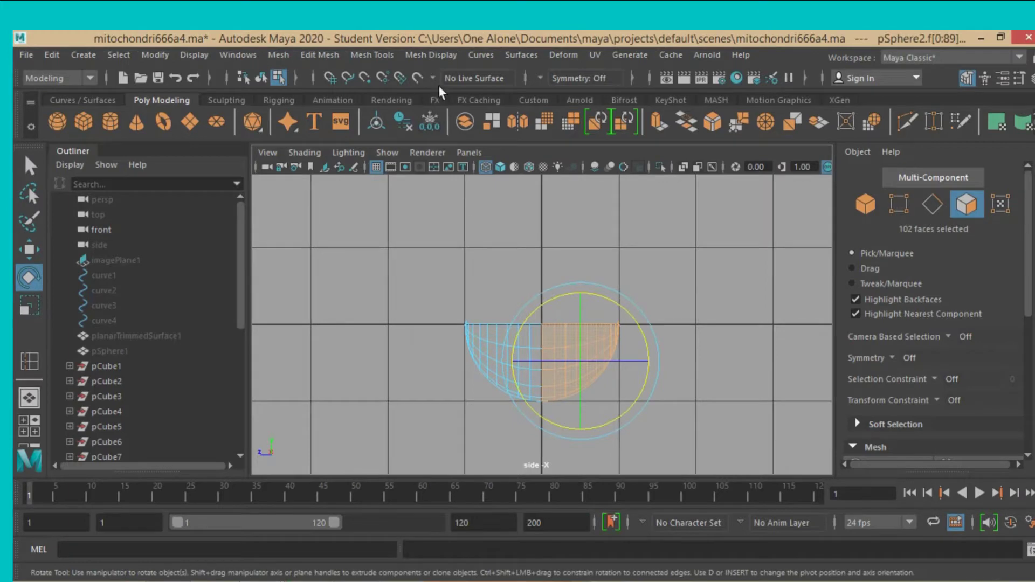
Extract the selected faces into a separate piece, then select both halves as objects.
left_click(318, 56)
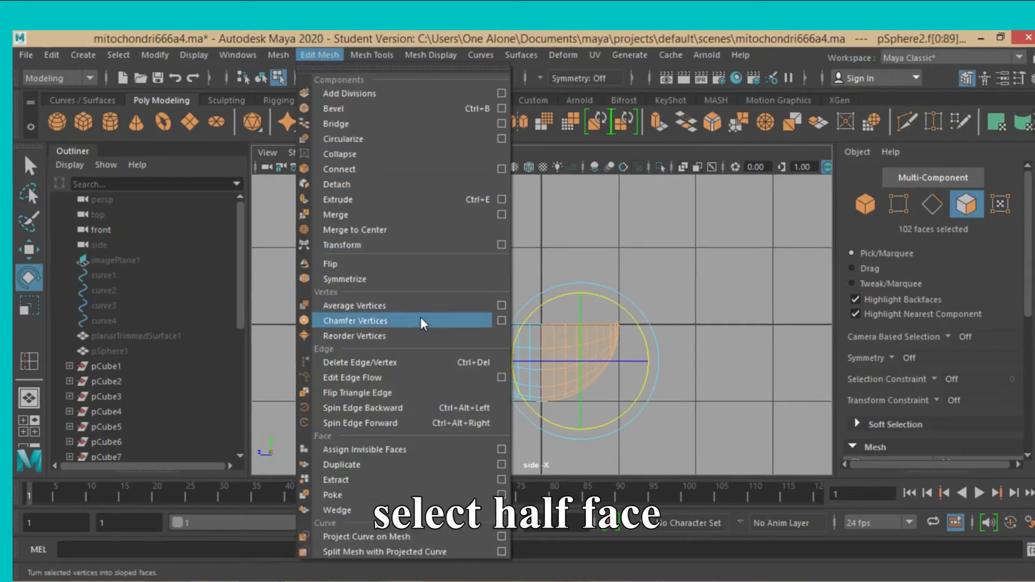
left_click(447, 474)
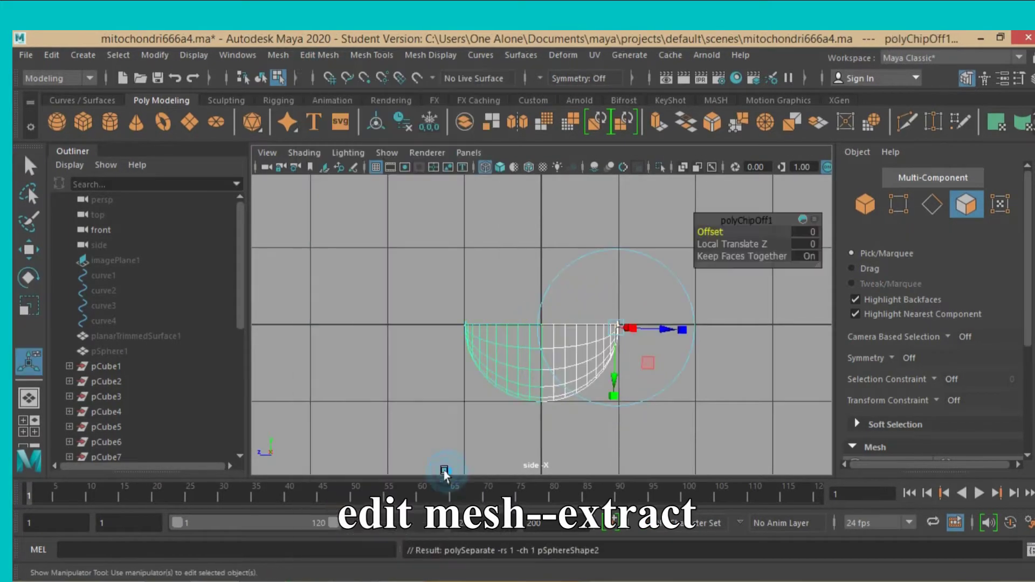
left_click(868, 204)
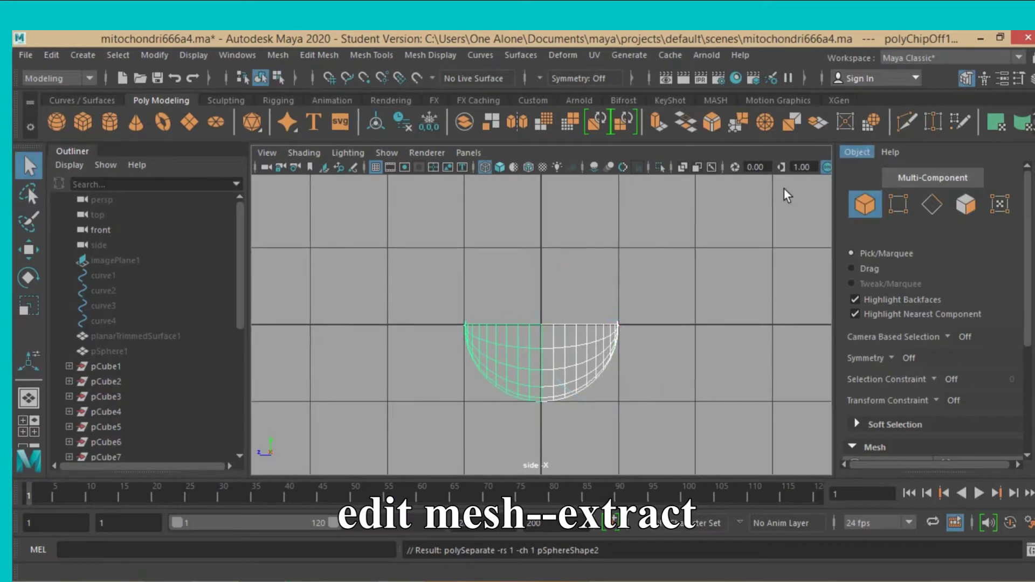
key("space")
key("space")
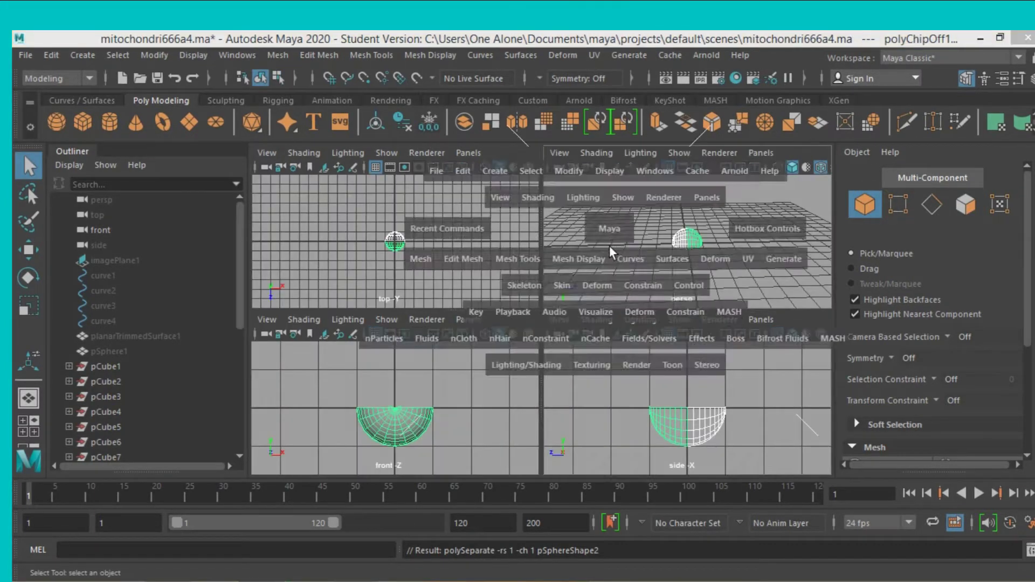
scroll(572, 339, "up", 3)
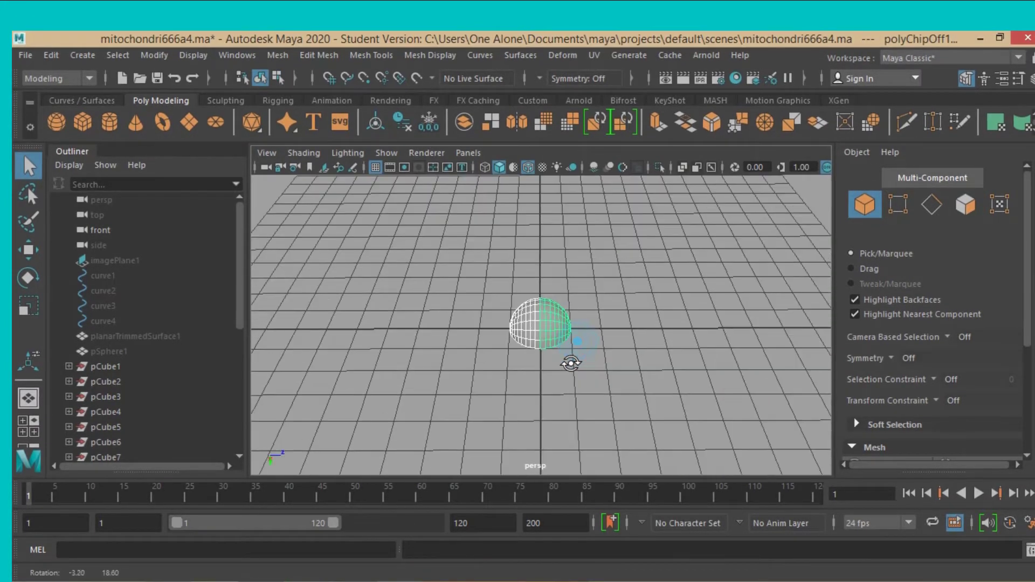
left_click_drag(403, 244, 681, 382)
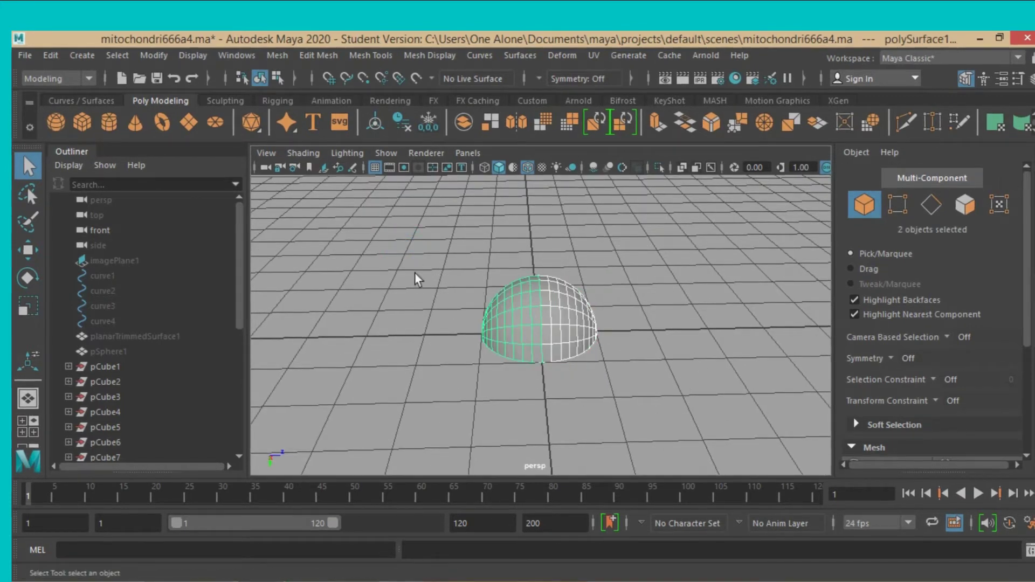
Set the separated half-sphere polySurface1's Rotate Y to -180.
left_click(27, 278)
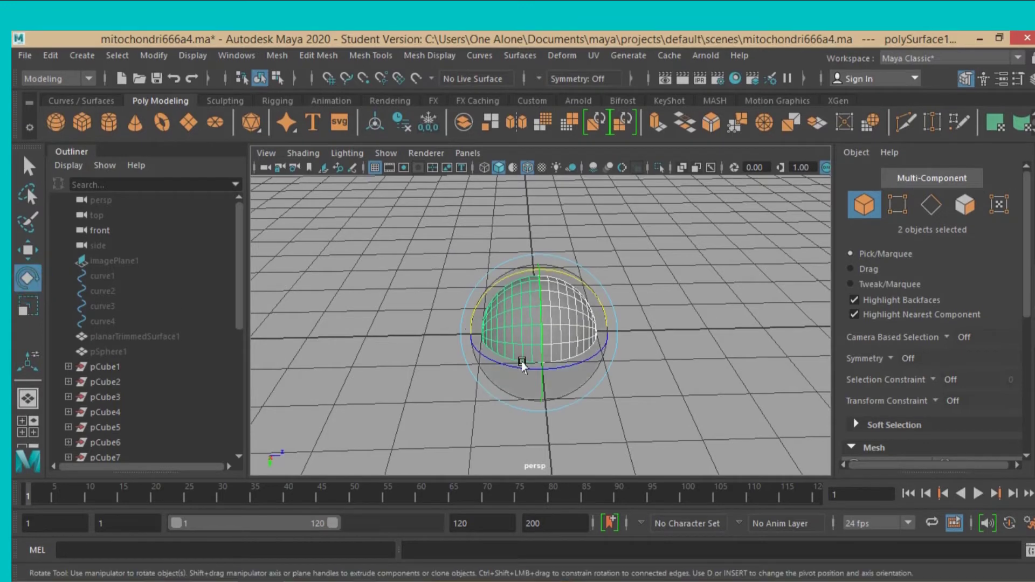
left_click_drag(539, 357, 534, 253)
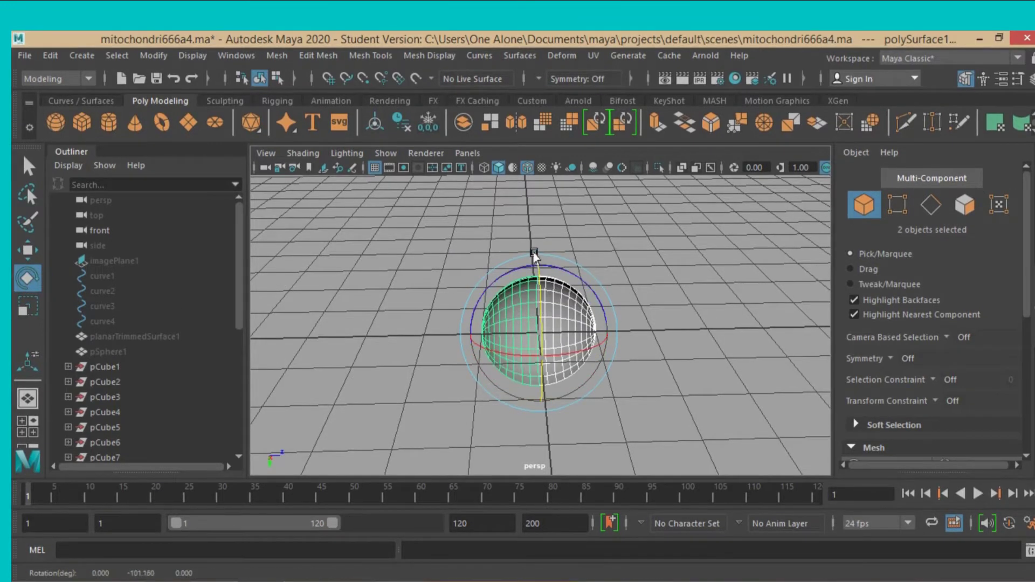
left_click(1031, 79)
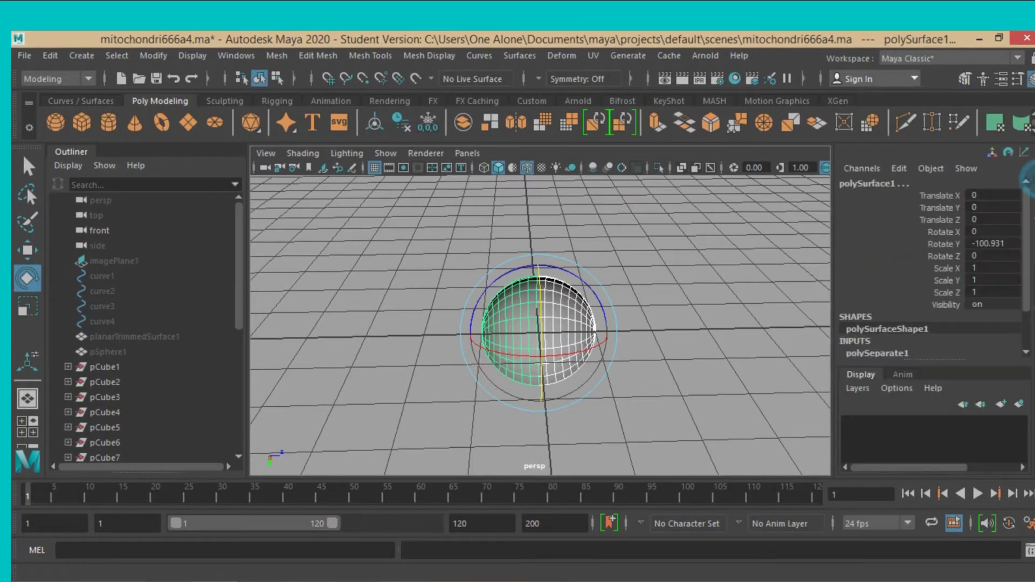
double_click(1004, 242)
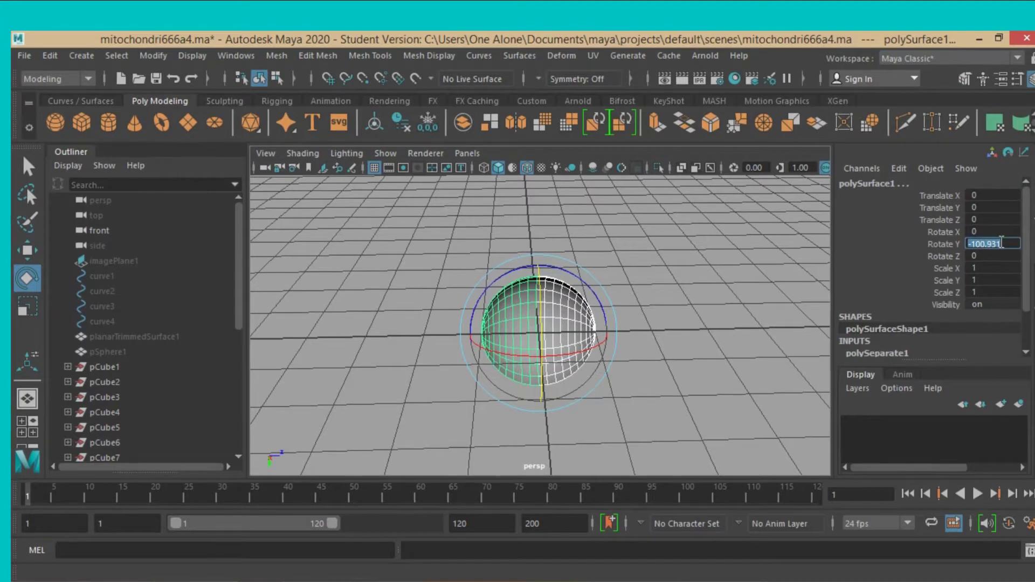
type("-")
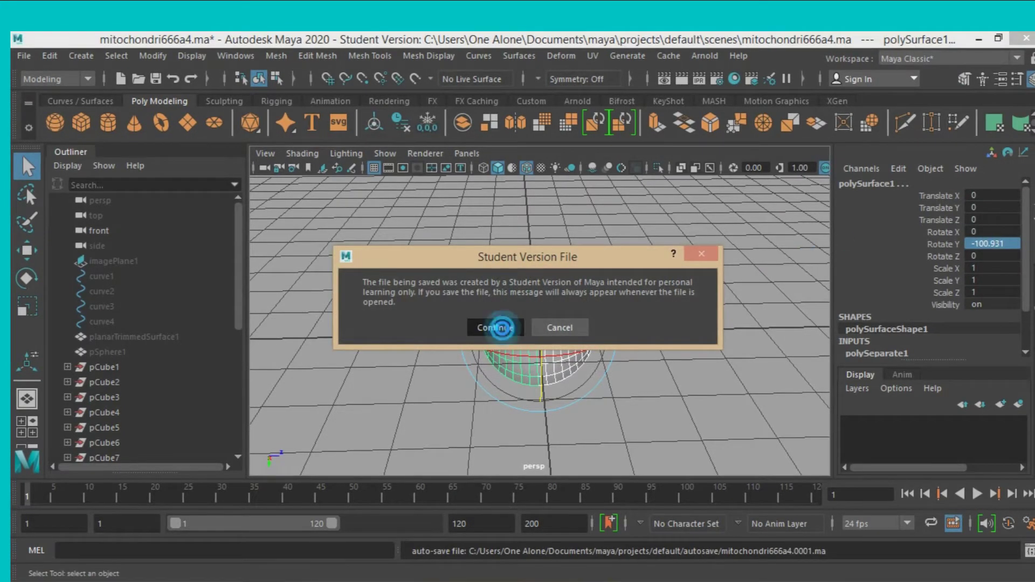
left_click(494, 327)
key("e")
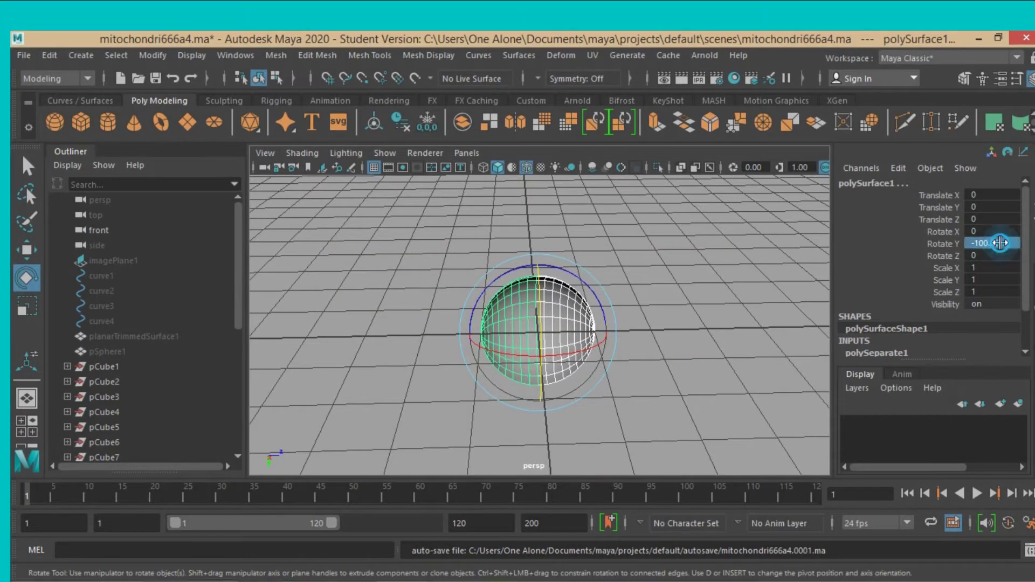
double_click(998, 244)
type("-")
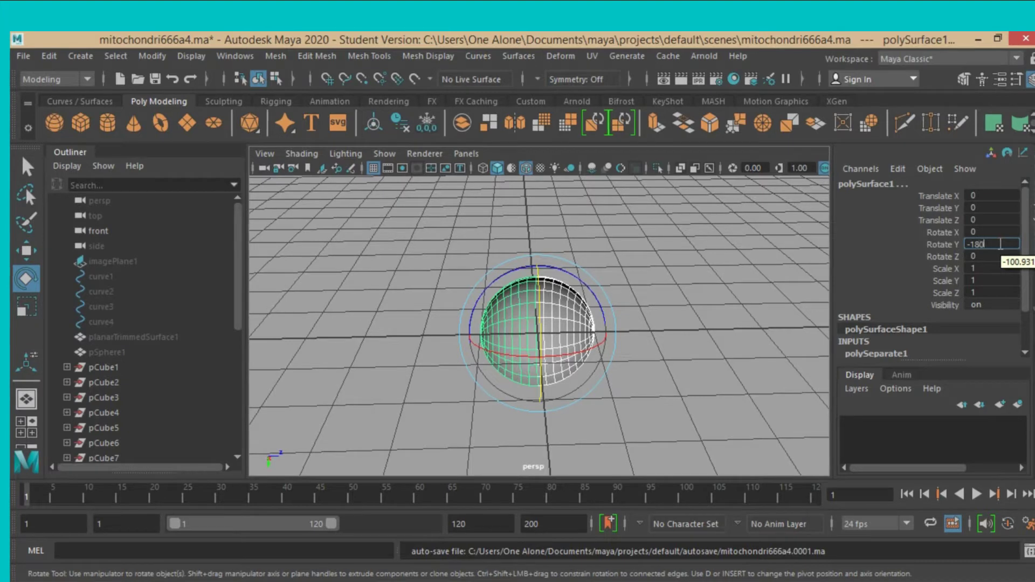
key("Return")
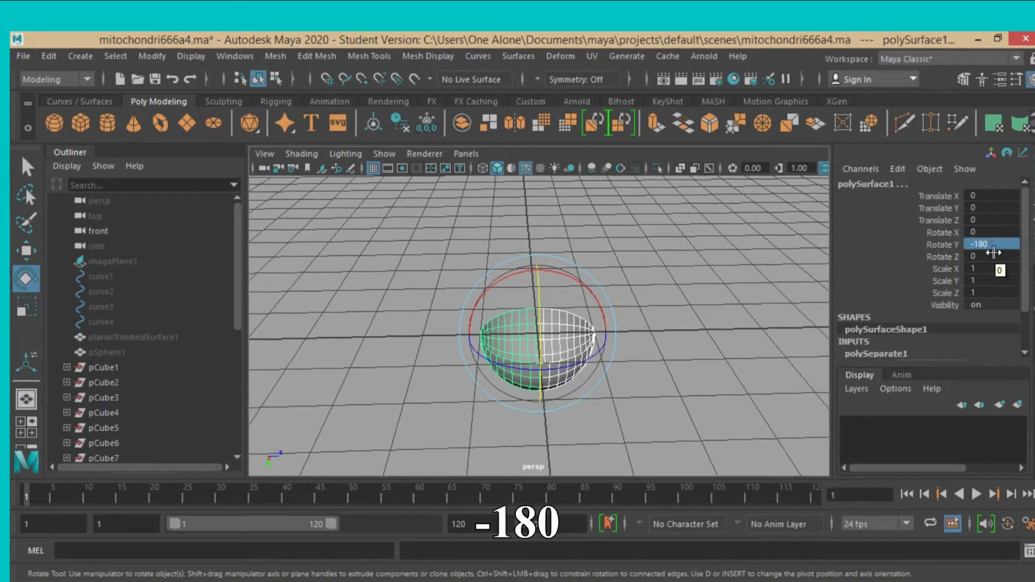
scroll(672, 325, "up", 3)
left_click_drag(686, 317, 686, 330, "alt")
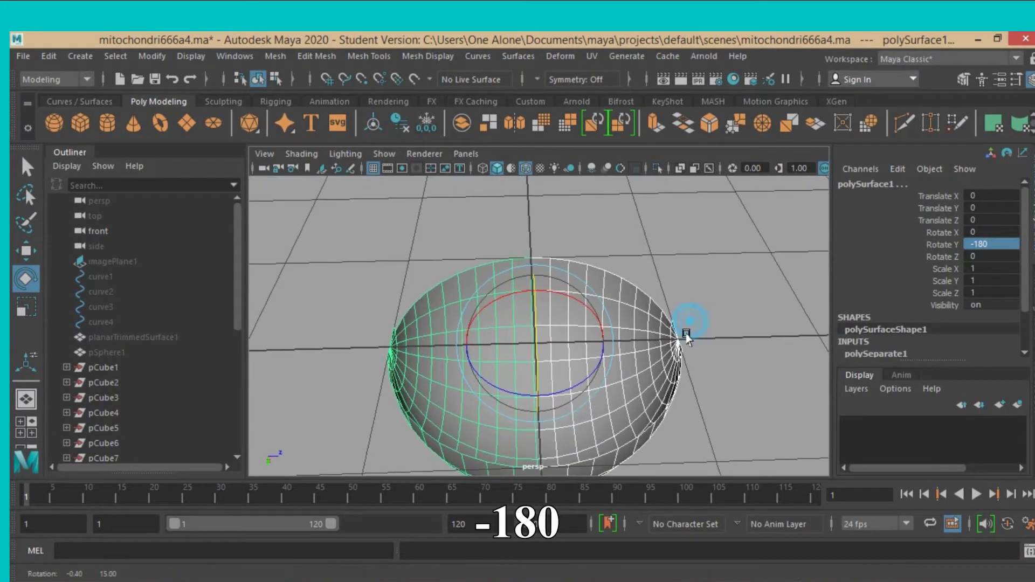
Move the right half-sphere off to the right and the left half off to the left.
left_click(32, 250)
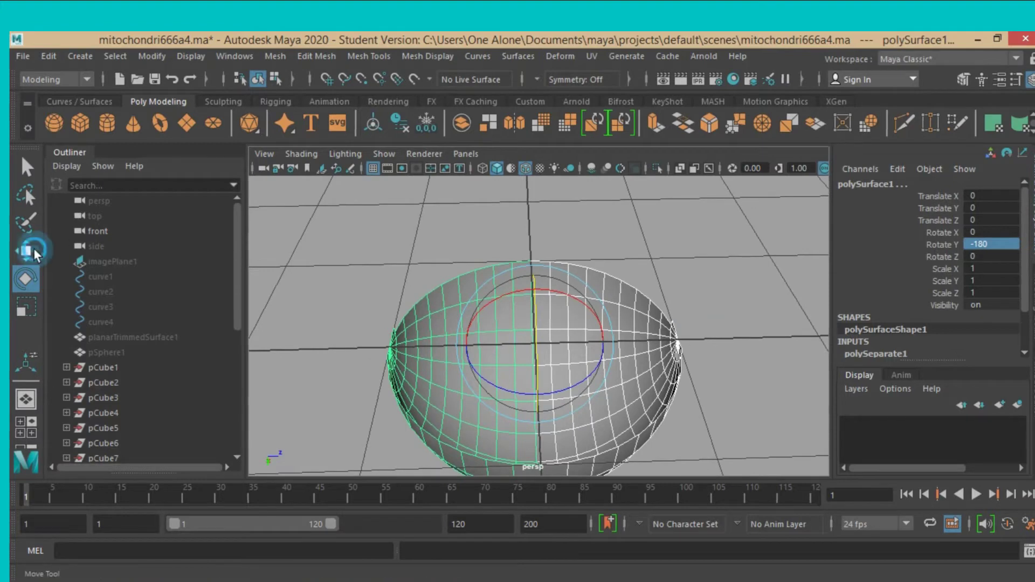
left_click(650, 397)
scroll(649, 396, "down", 3)
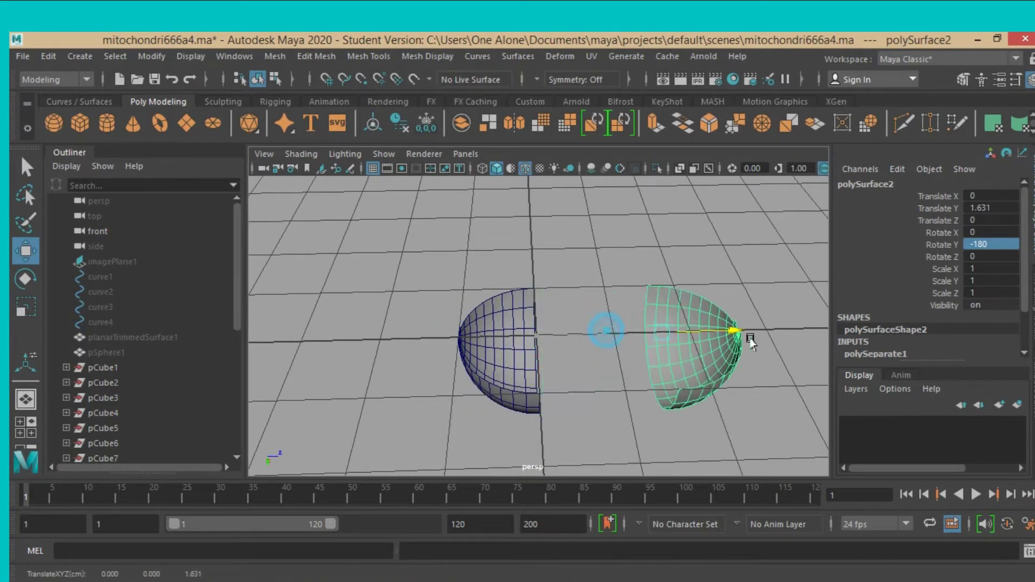
left_click_drag(602, 332, 768, 332)
left_click(521, 384)
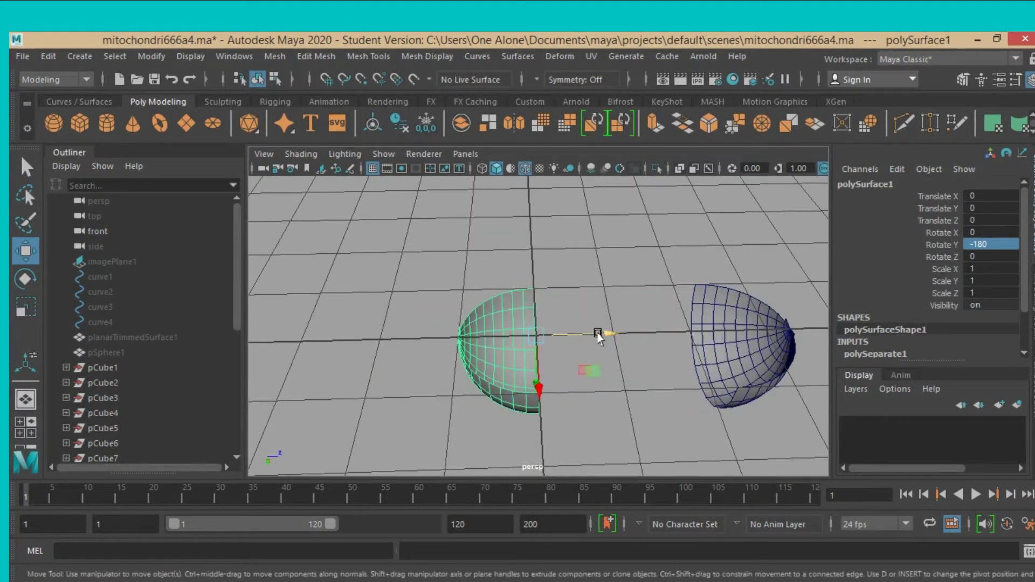
left_click_drag(606, 333, 460, 380)
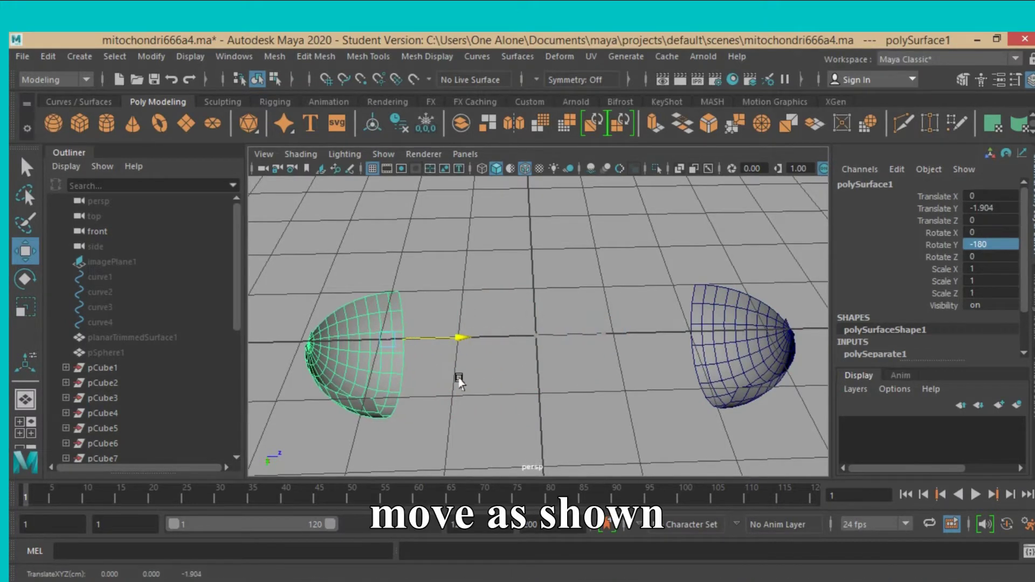
Combine both half-spheres into a single mesh, polySurface2.
left_click_drag(522, 397, 528, 364, "alt")
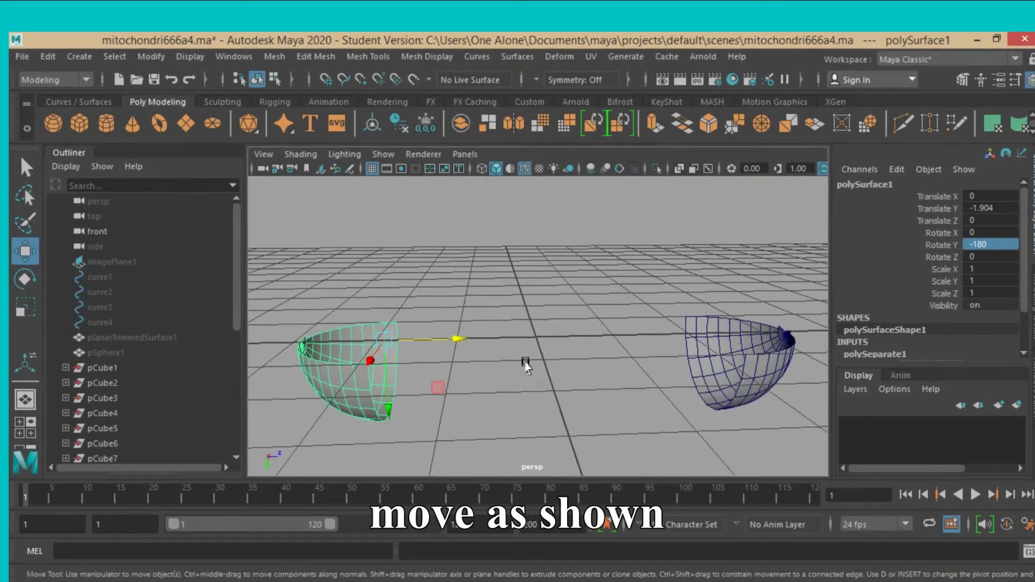
scroll(507, 353, "down", 3)
left_click_drag(334, 280, 770, 462)
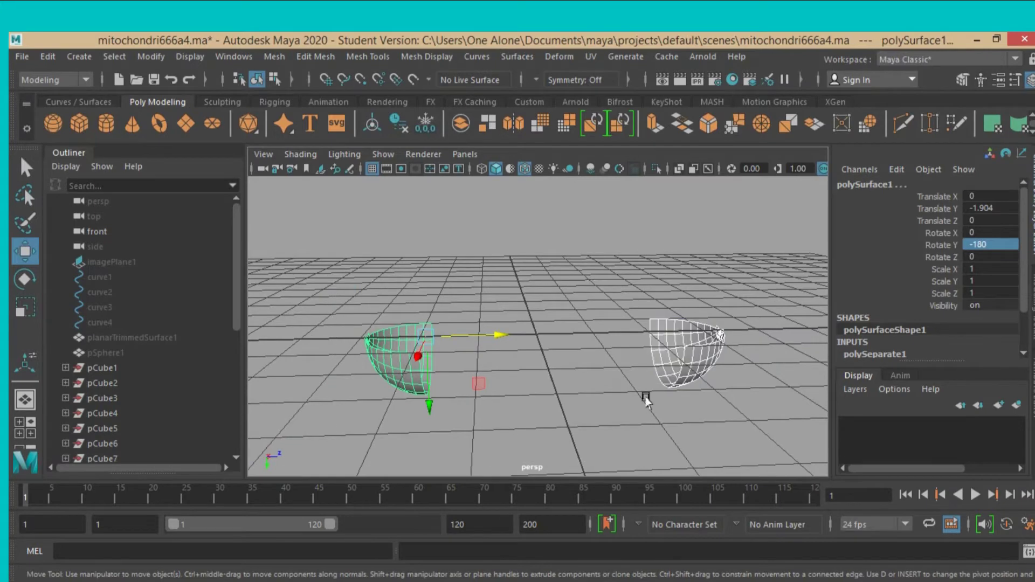
left_click(274, 56)
left_click(304, 110)
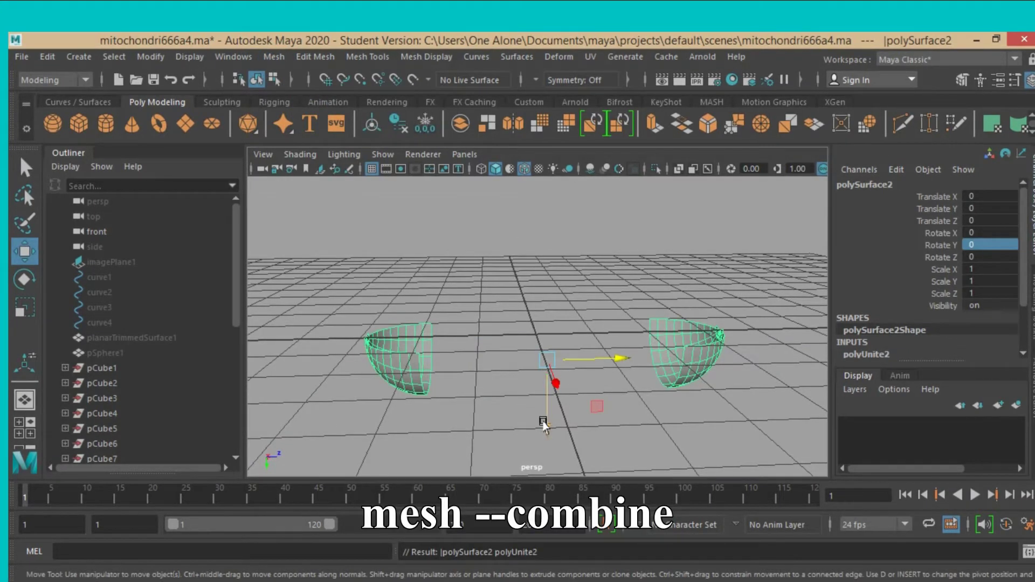
Lower the combined halves slightly along Y and switch to edge selection.
mouse_move(546, 426)
left_mouse_down()
mouse_move(552, 376)
mouse_move(606, 370)
left_mouse_up()
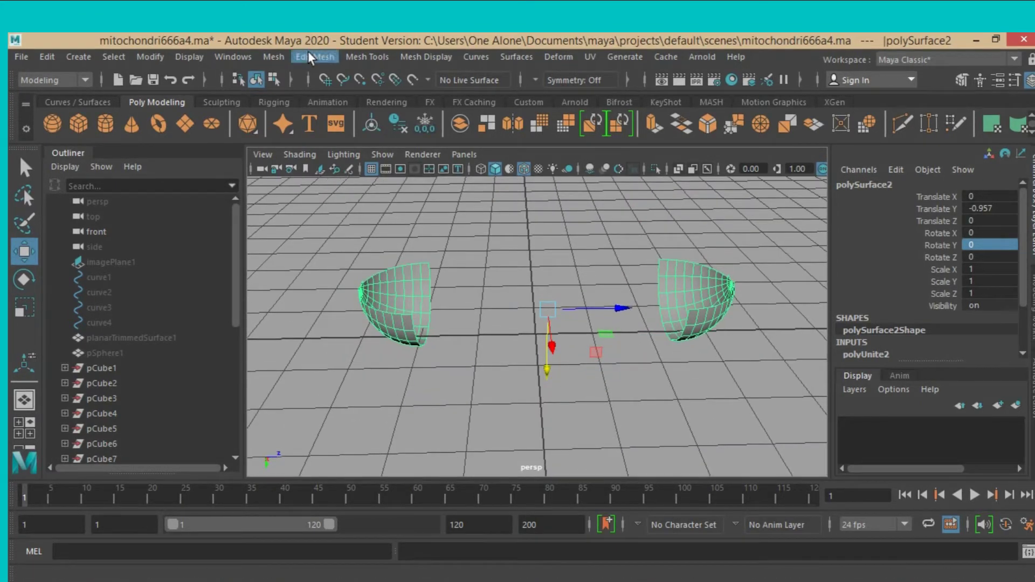
left_click(964, 81)
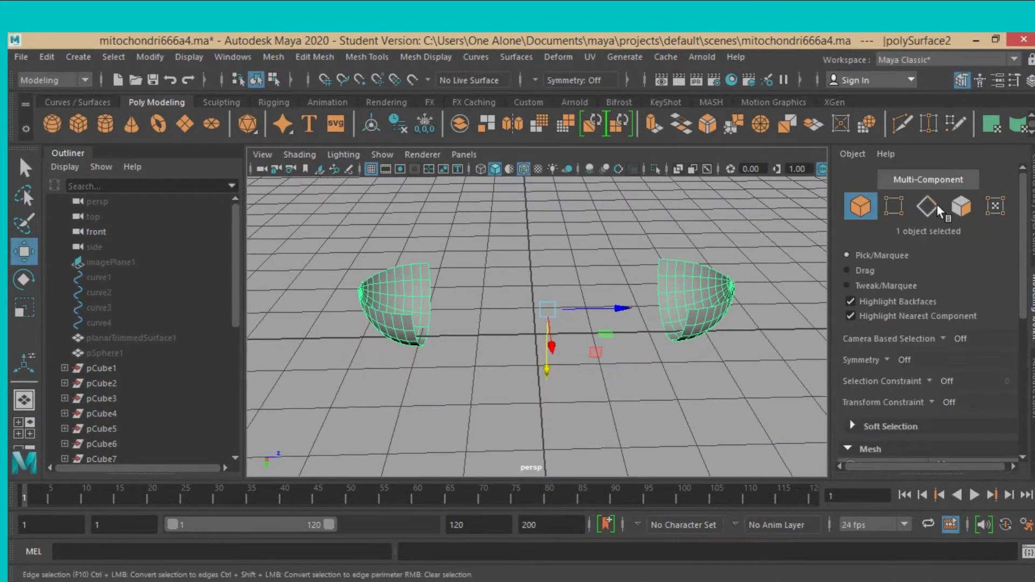
left_click(932, 205)
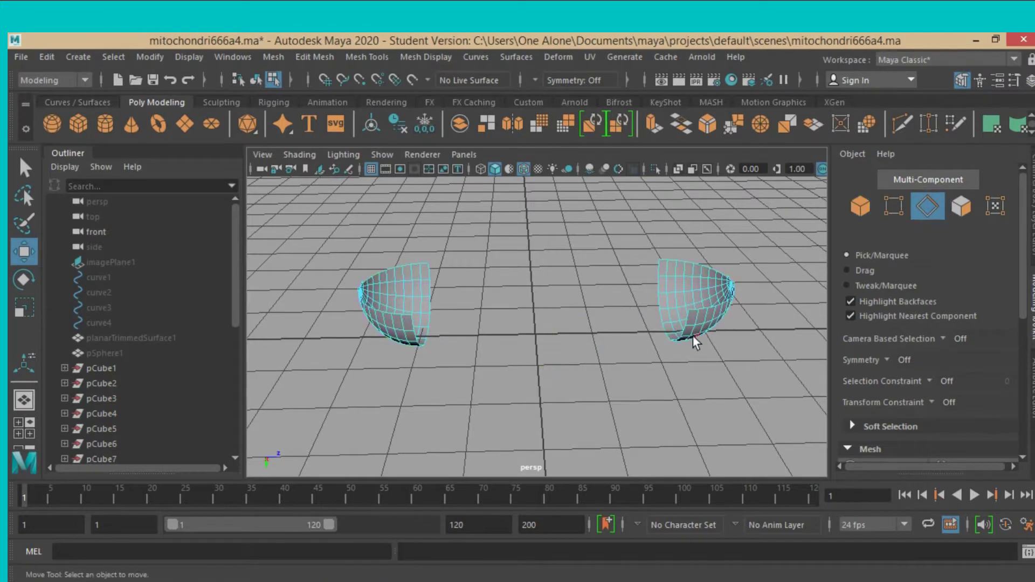
Select the twenty facing open rim edges on both half-shells.
double_click(655, 270)
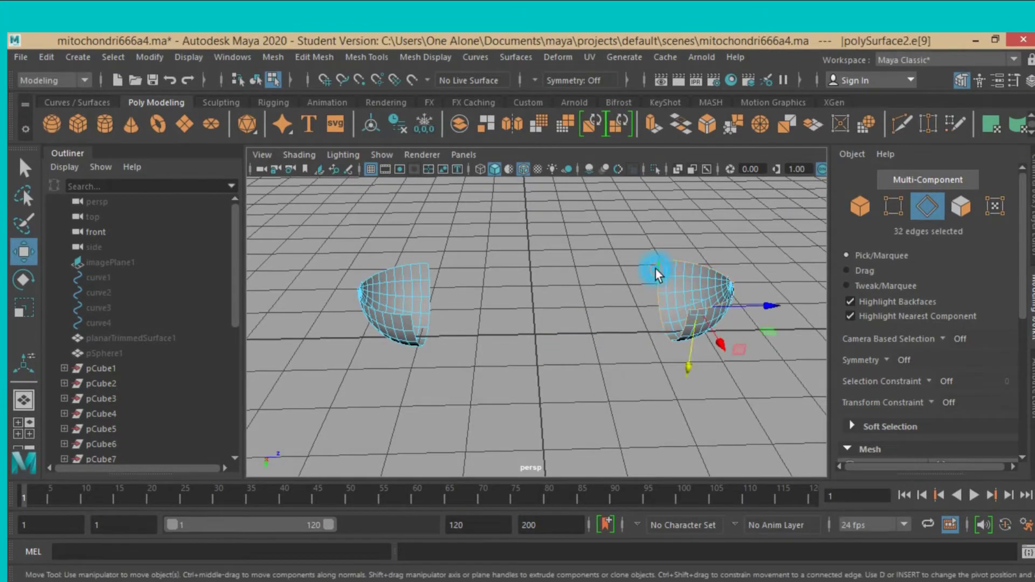
left_click(653, 264)
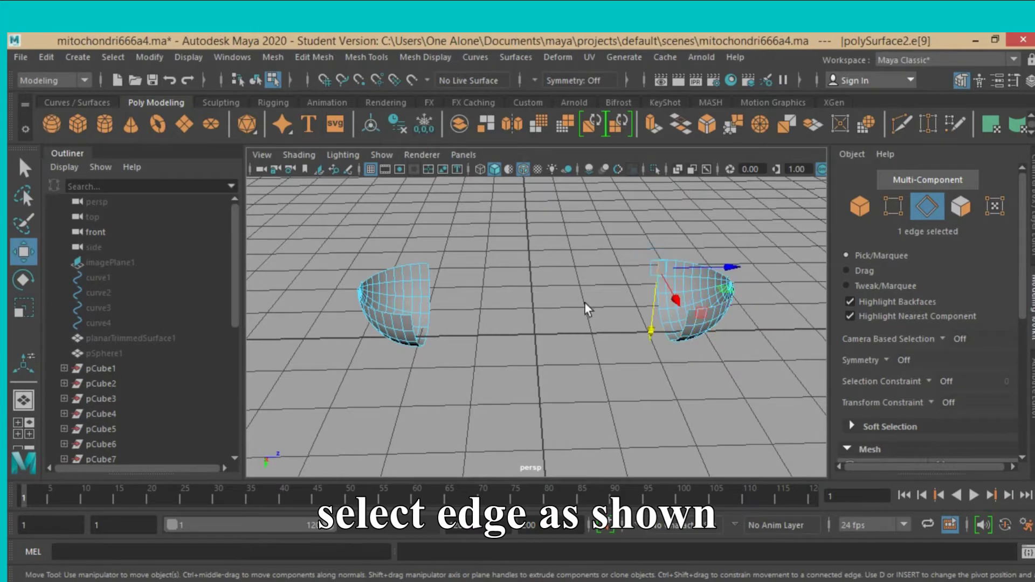
mouse_move(589, 307)
left_mouse_down("alt")
mouse_move(656, 312)
mouse_move(612, 300)
left_mouse_up("alt")
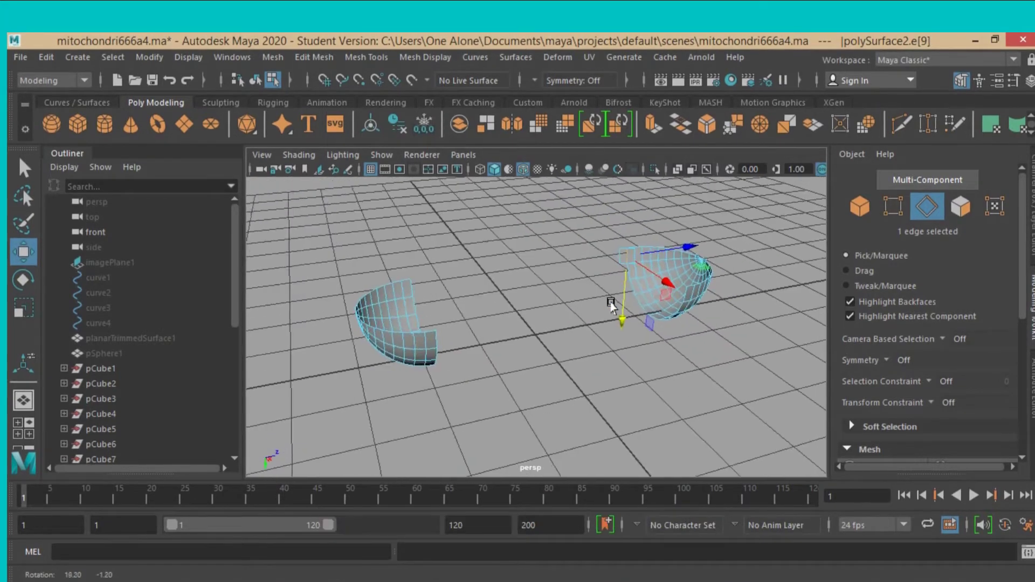
double_click(684, 297)
left_click_drag(674, 300, 608, 355, "alt")
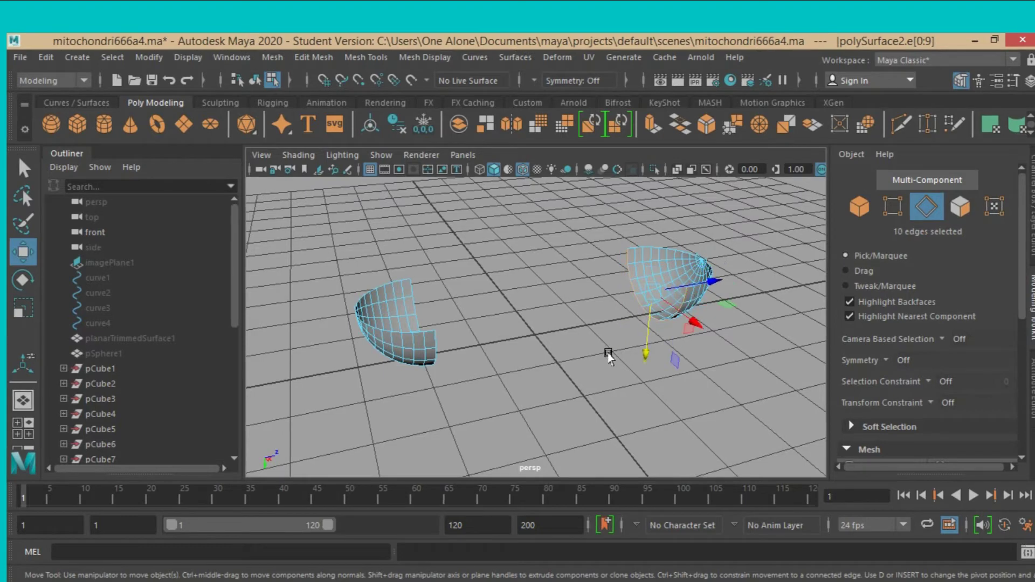
left_click(410, 286, "shift")
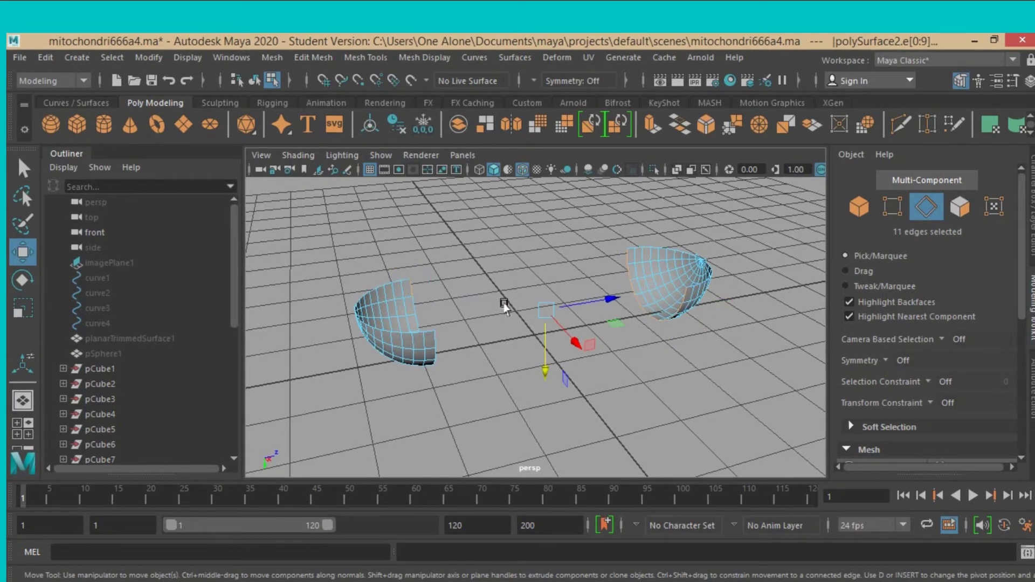
mouse_move(503, 306)
left_mouse_down("alt")
mouse_move(399, 323)
mouse_move(478, 284)
left_mouse_up("alt")
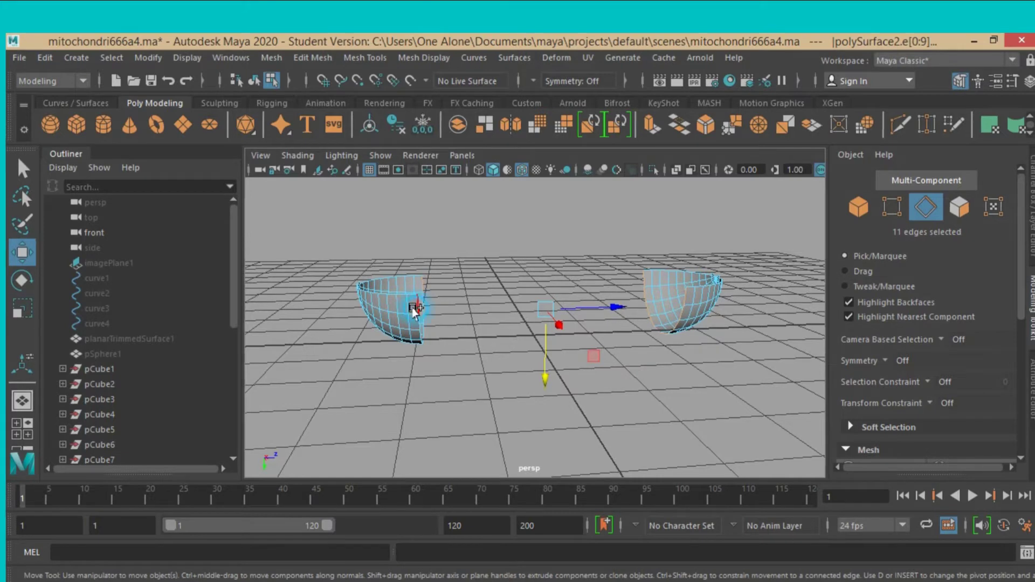
Bridge the two facing rims with 0 divisions into one capsule mesh.
left_click(312, 58)
left_click(354, 127)
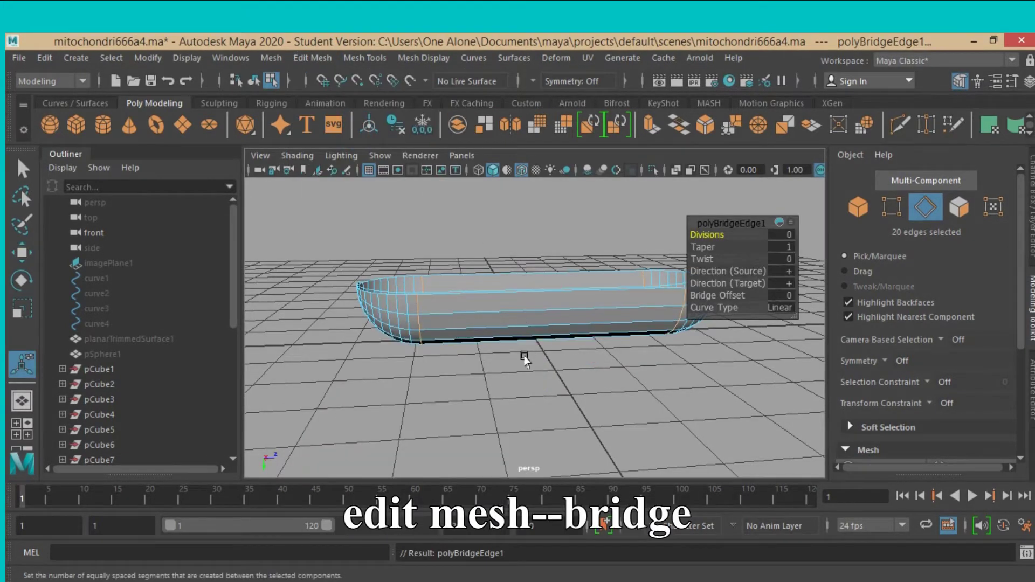
mouse_move(534, 367)
left_mouse_down("alt")
mouse_move(531, 411)
mouse_move(513, 407)
mouse_move(520, 377)
left_mouse_up("alt")
left_click(366, 58)
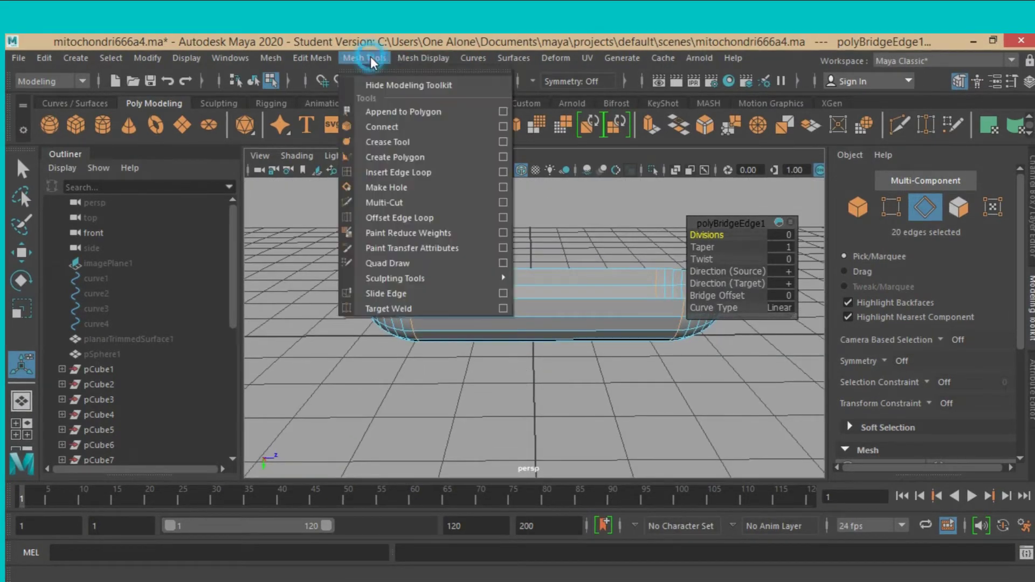
Insert 14 evenly spaced edge loops across the capsule's bridged middle.
left_click(502, 171)
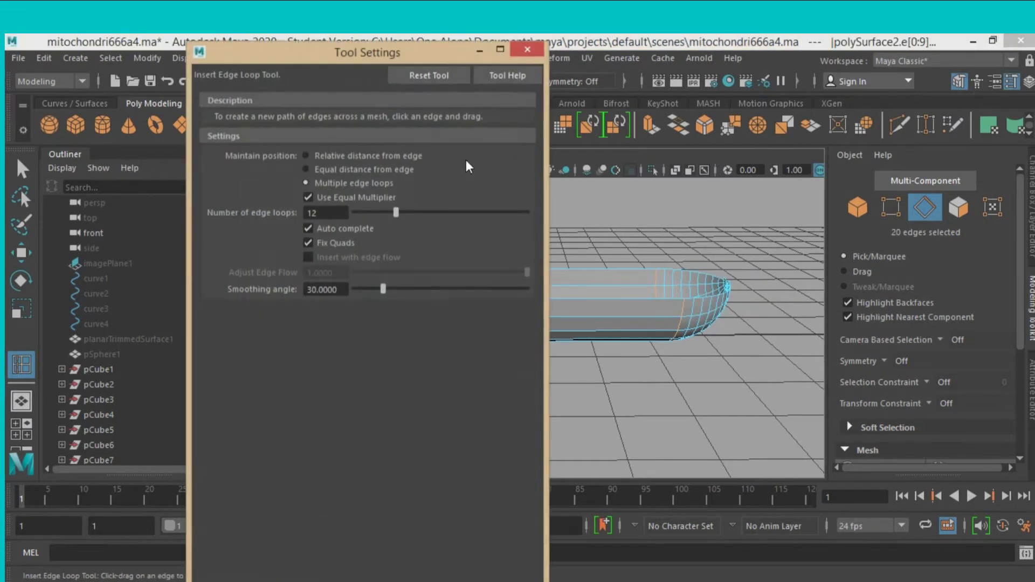
left_click(418, 76)
left_click(307, 183)
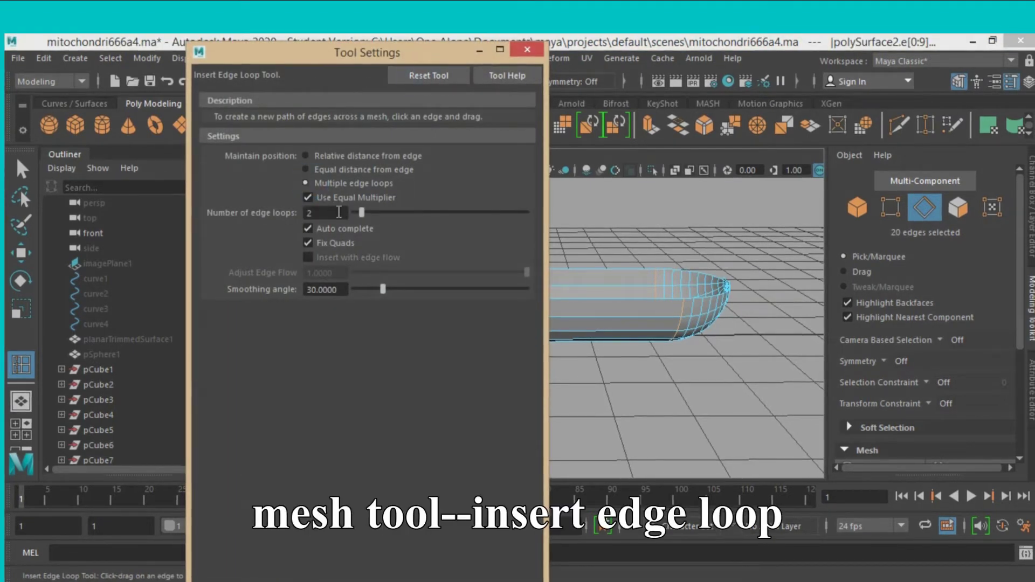
left_click_drag(329, 212, 298, 211)
type("1")
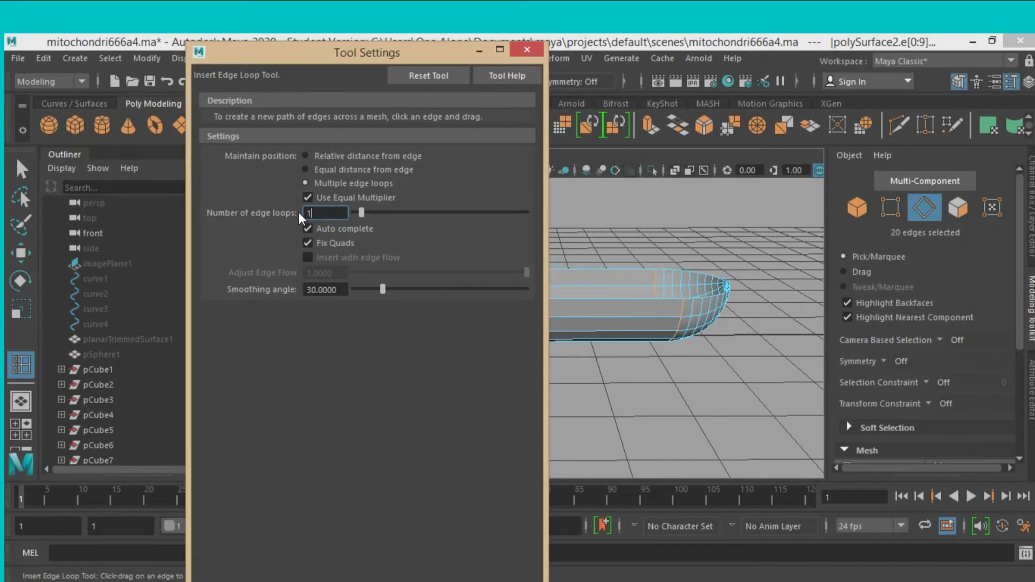
type("3")
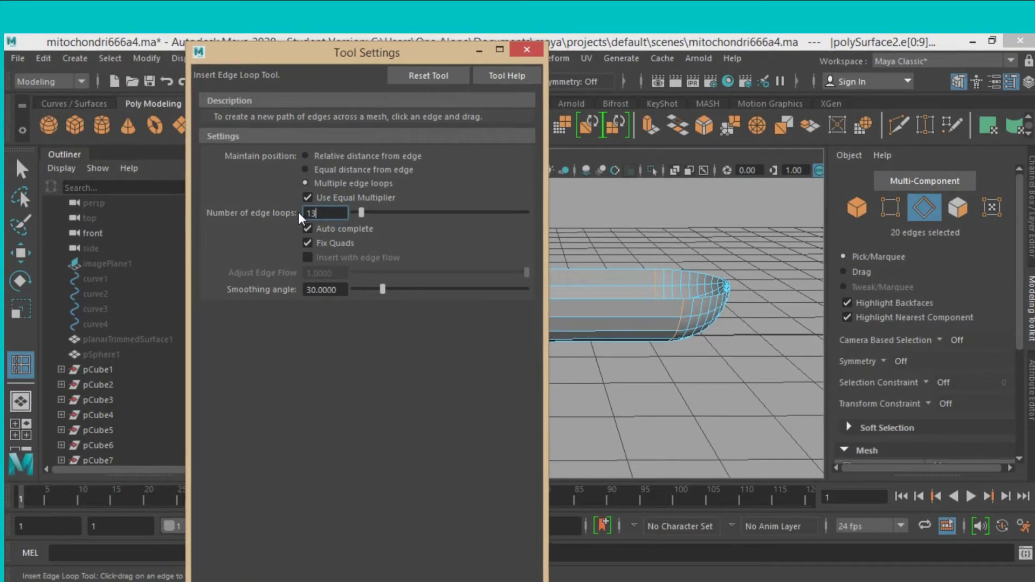
key("BackSpace")
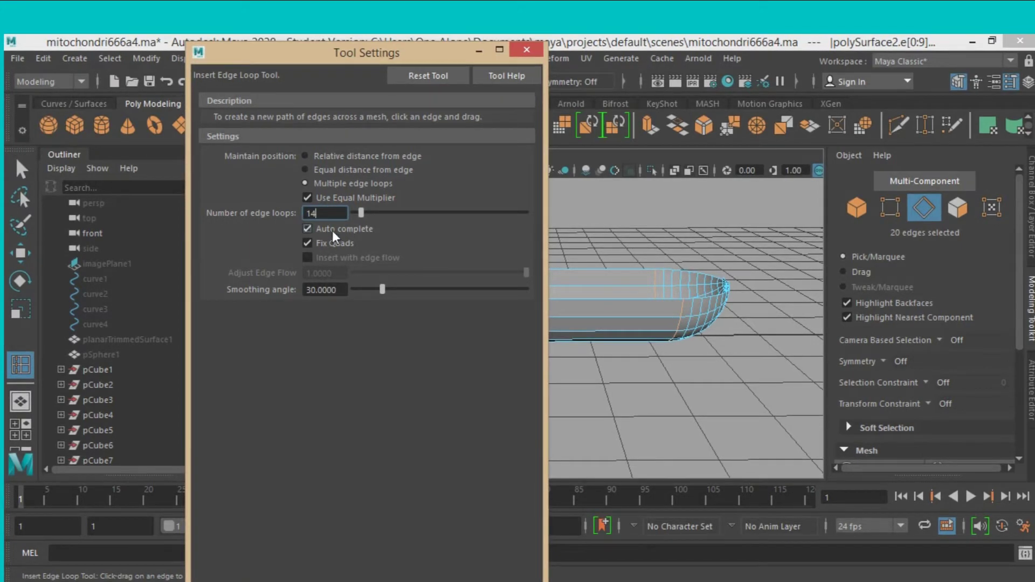
type("4")
key("Return")
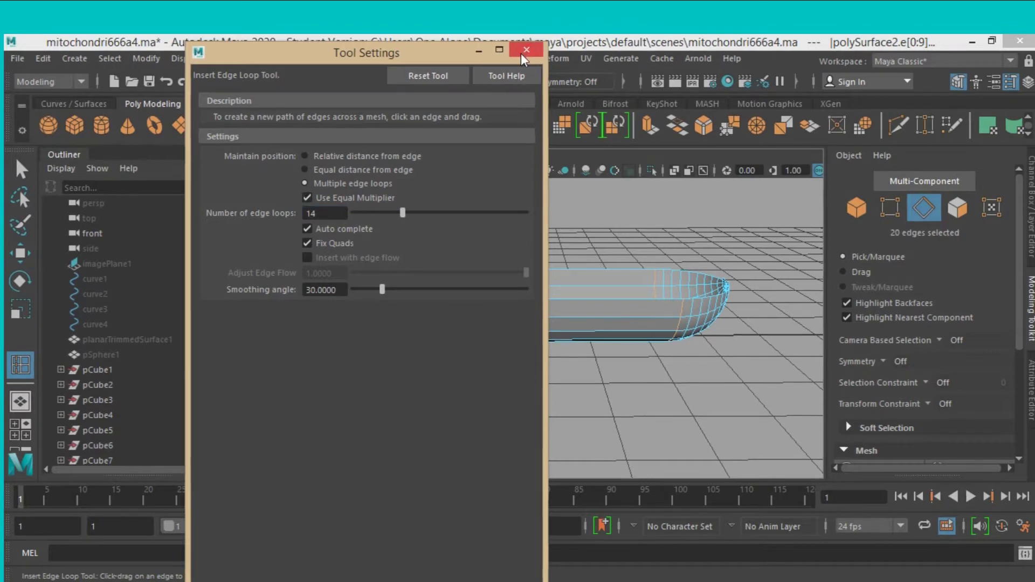
left_click(526, 50)
left_click(538, 302)
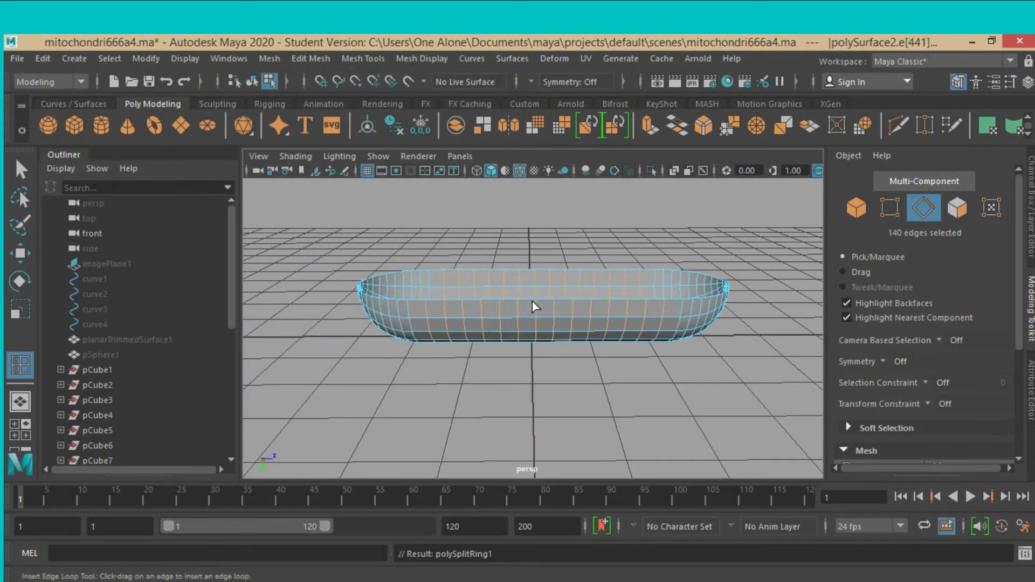
Select the 34-face loop running lengthwise along the capsule's upper side.
left_click(21, 169)
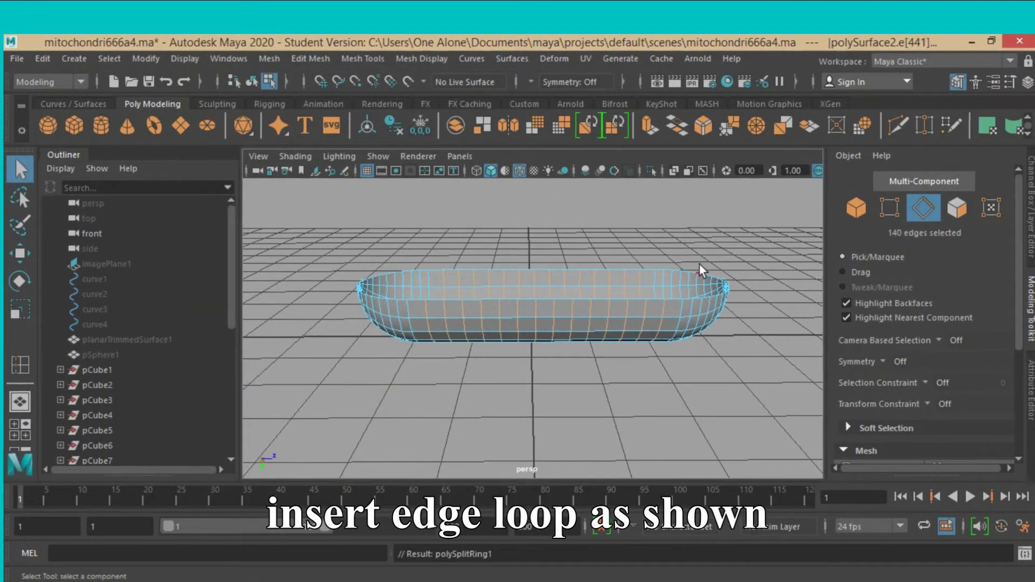
left_click_drag(646, 293, 636, 330, "alt")
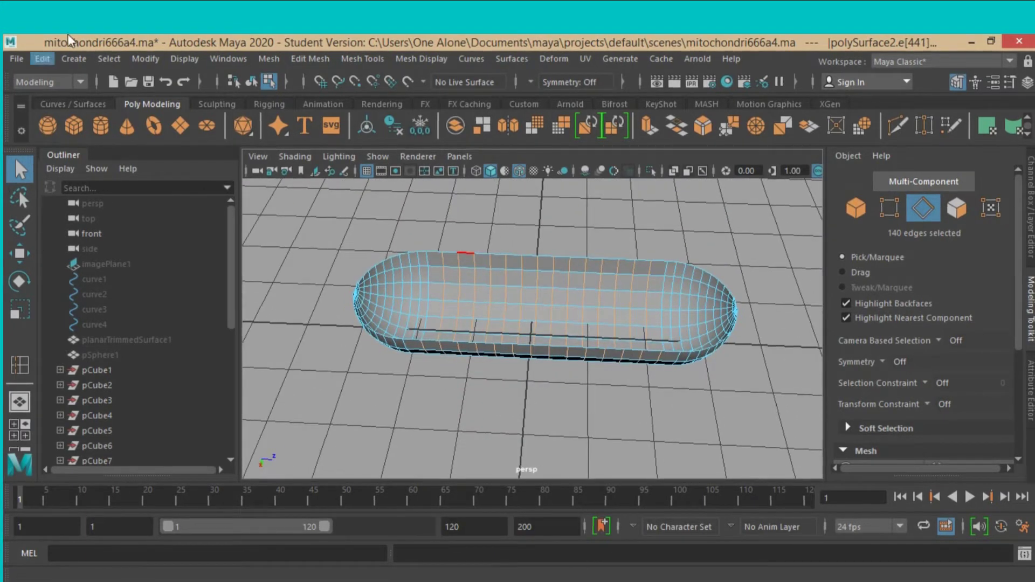
left_click(953, 215)
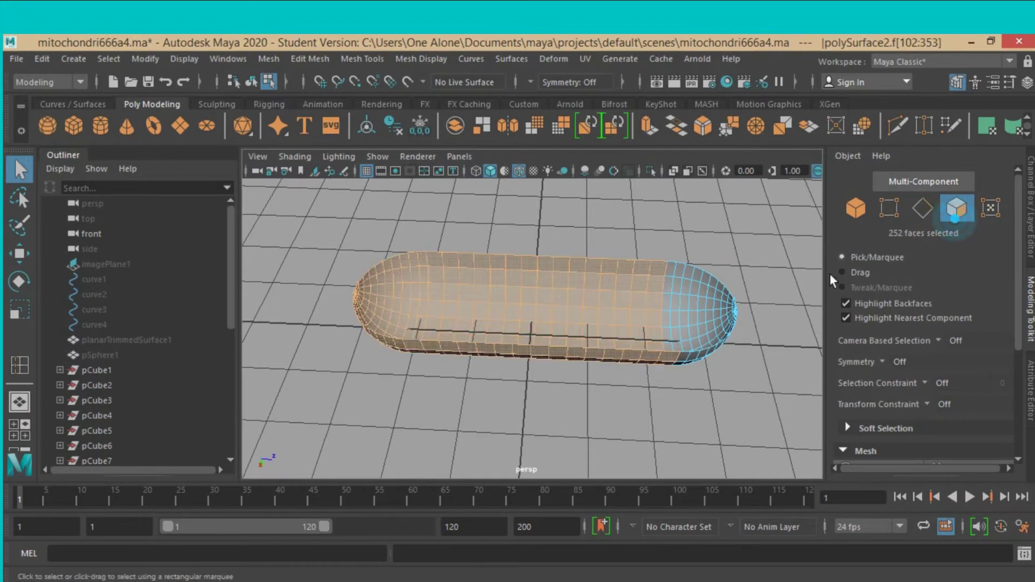
left_click(763, 345)
left_click_drag(762, 349, 743, 375, "alt")
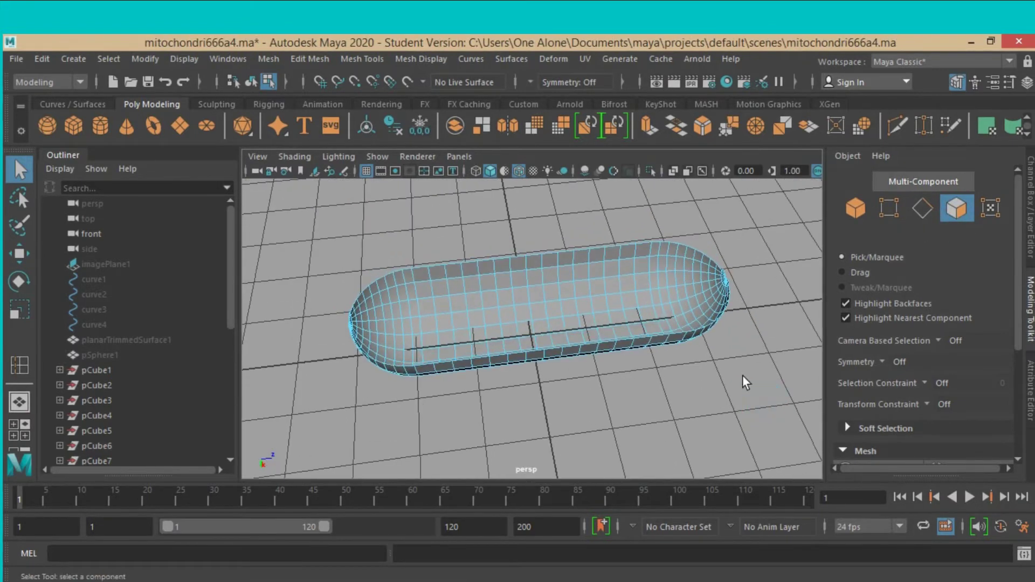
left_click(716, 270)
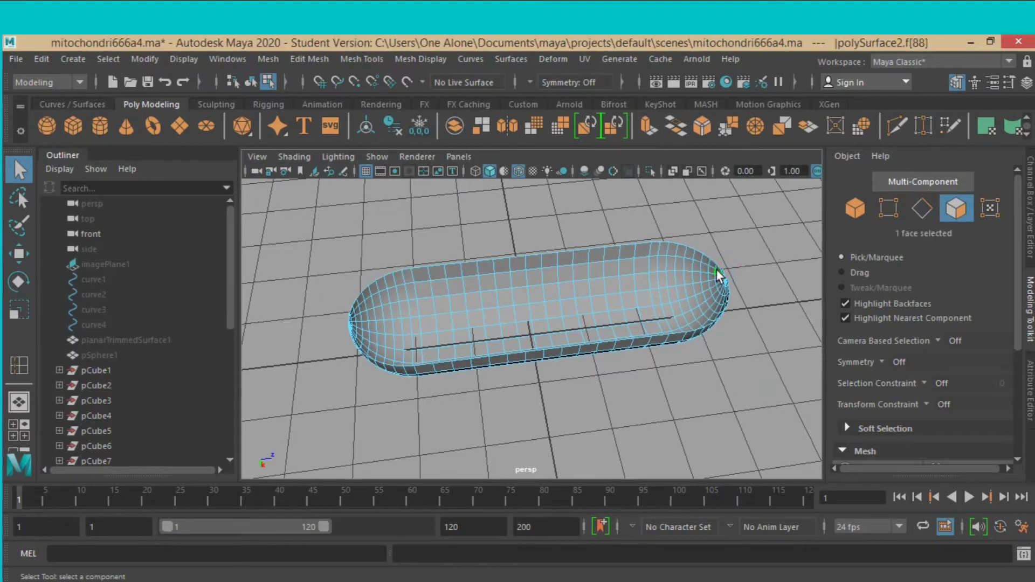
left_click_drag(754, 376, 711, 393, "alt")
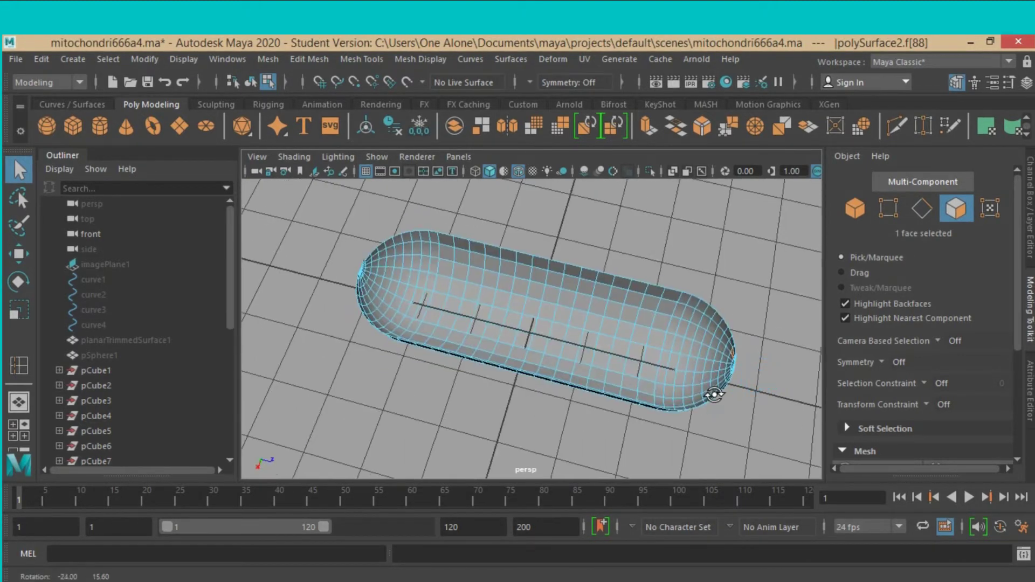
double_click(366, 261, "shift")
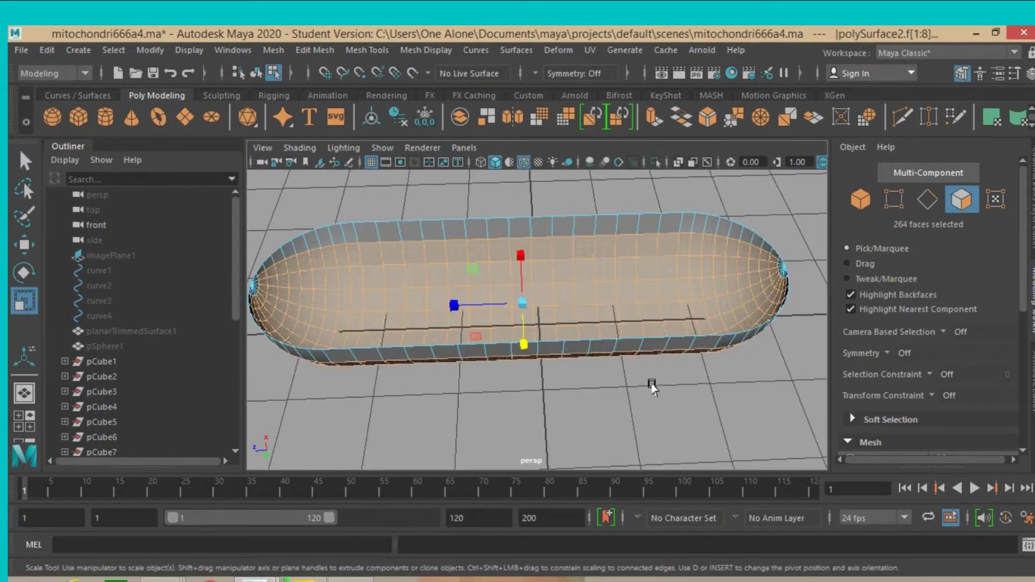
Extrude the selected capsule faces, raise them slightly and scale them to about half height in Y.
left_click_drag(652, 387, 619, 365, "alt")
left_click(652, 120)
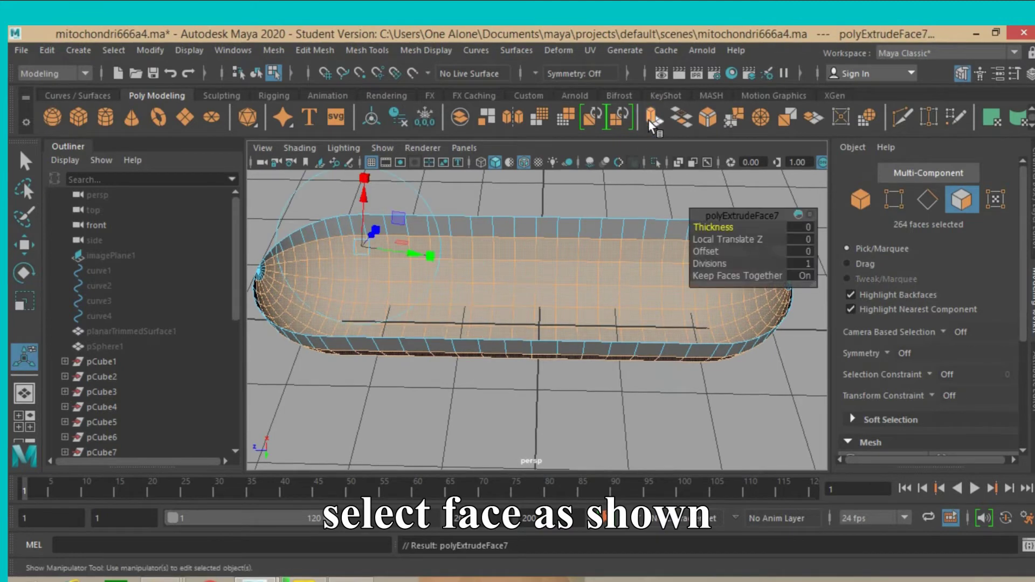
left_click(24, 246)
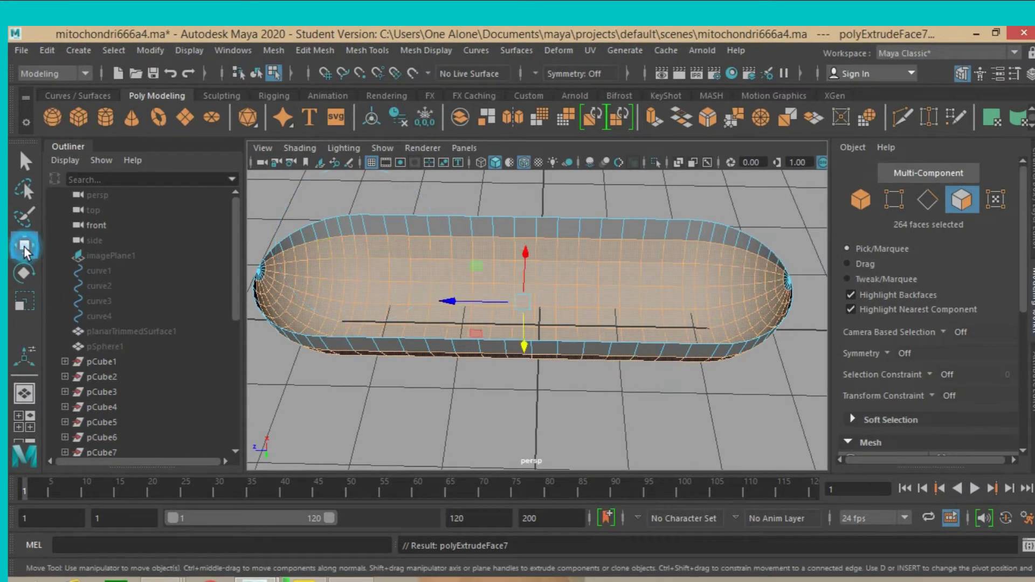
left_click_drag(566, 422, 574, 388, "alt")
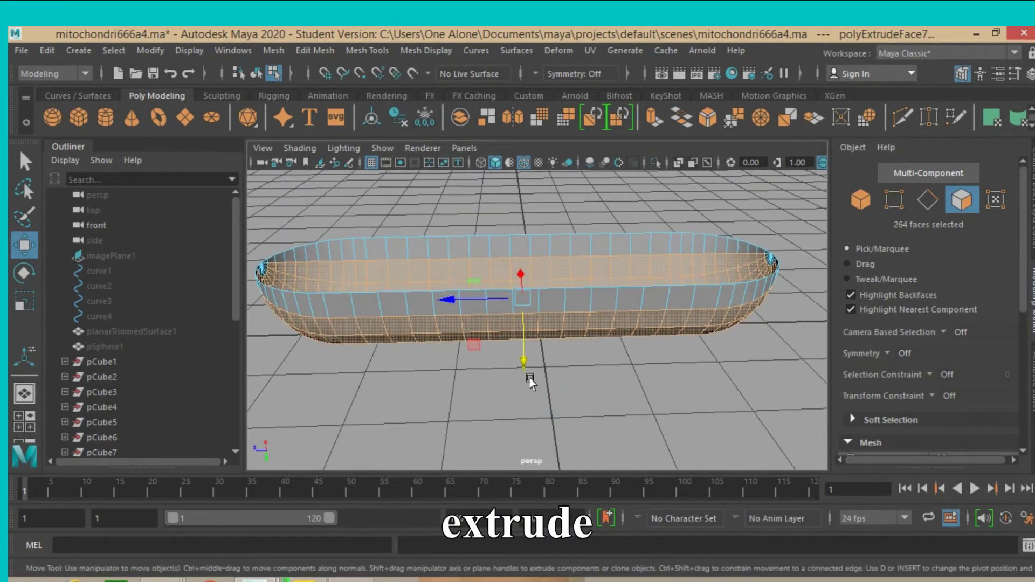
left_click_drag(519, 369, 519, 355)
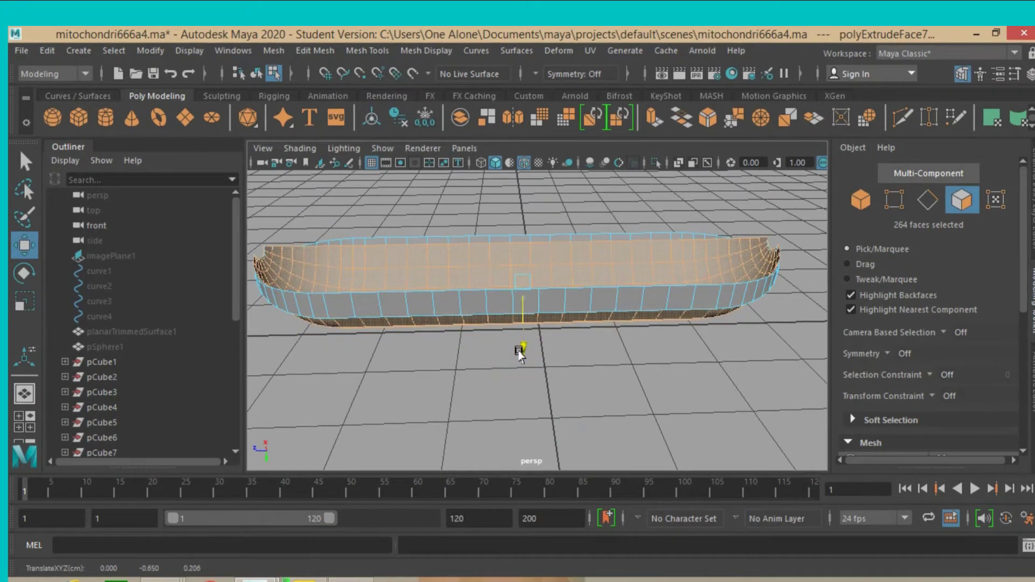
left_click(26, 302)
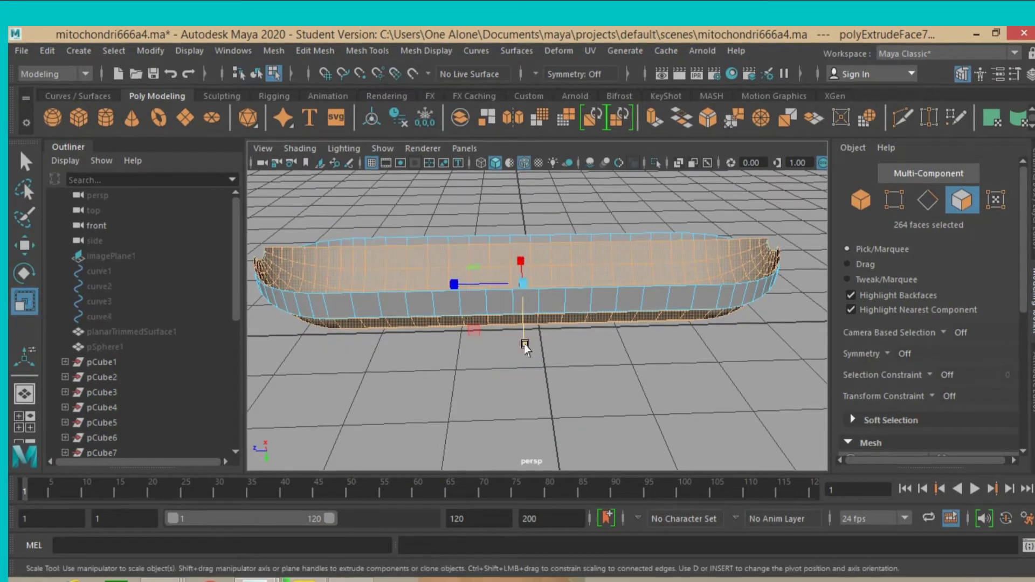
left_click_drag(522, 355, 506, 317)
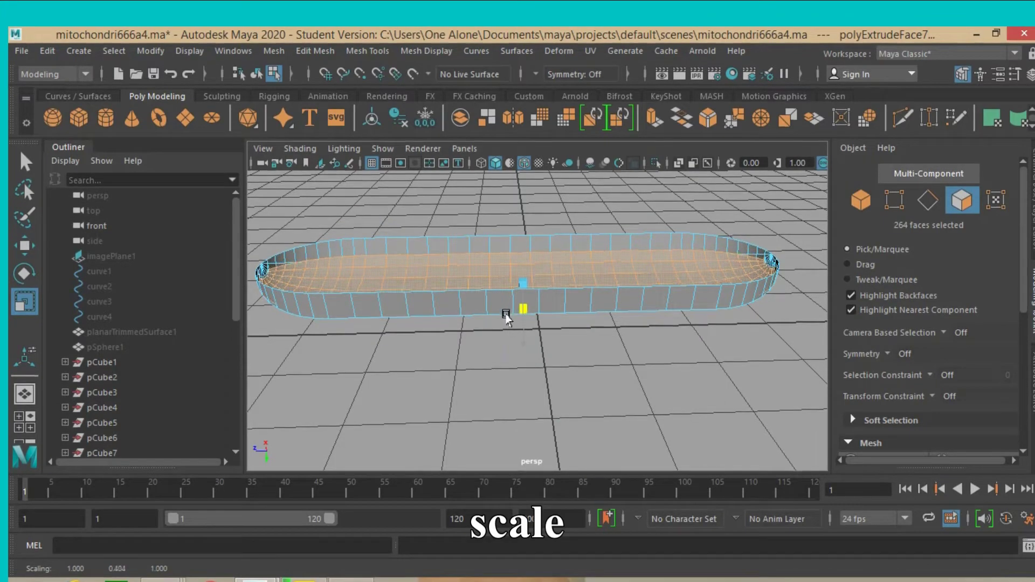
mouse_move(582, 362)
left_mouse_down("alt")
mouse_move(619, 418)
mouse_move(647, 383)
mouse_move(629, 351)
mouse_move(577, 134)
left_mouse_up("alt")
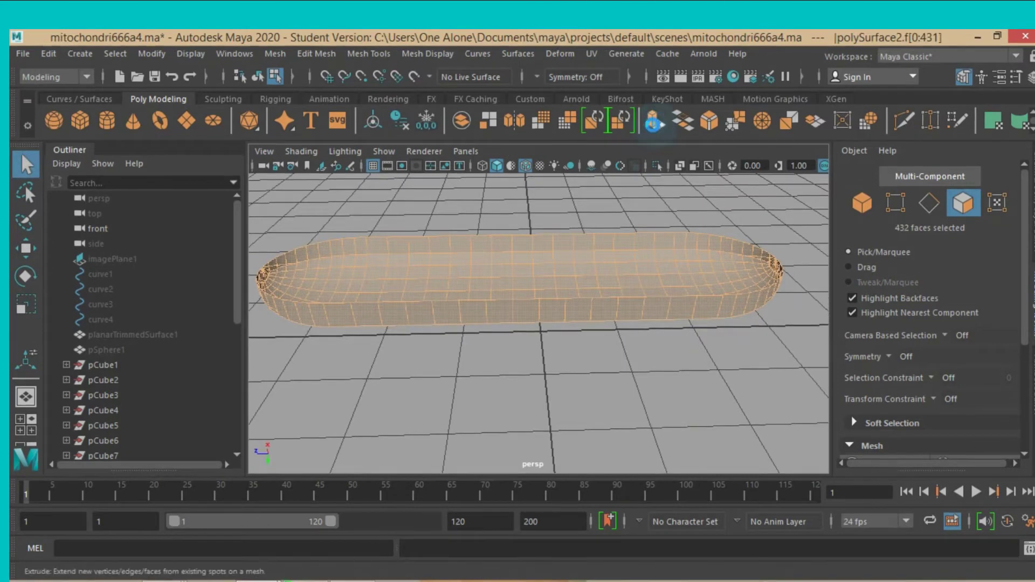
Extrude all the shell's faces, then undo that extrusion.
left_click(654, 123)
left_click(26, 248)
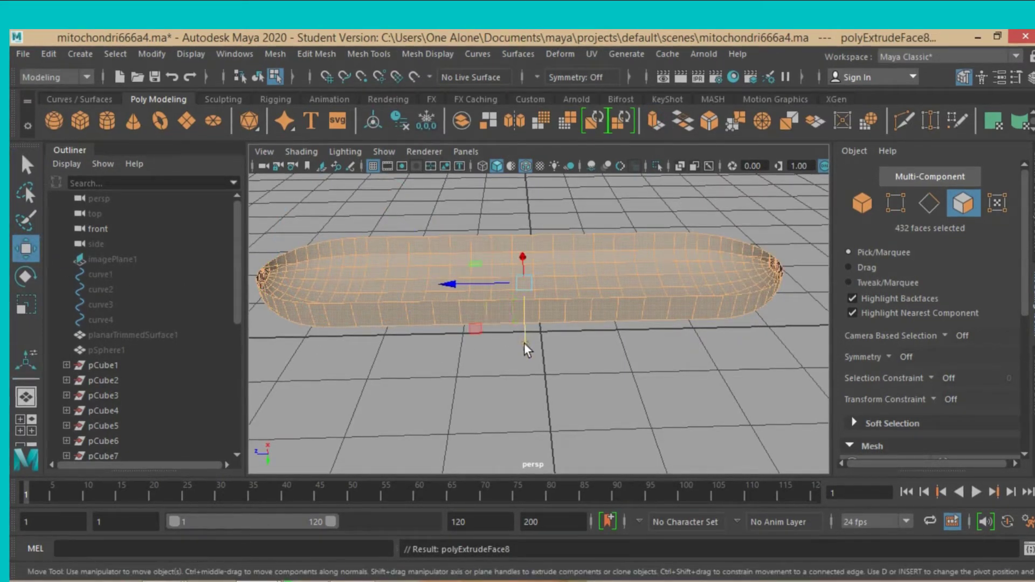
key("ctrl+z")
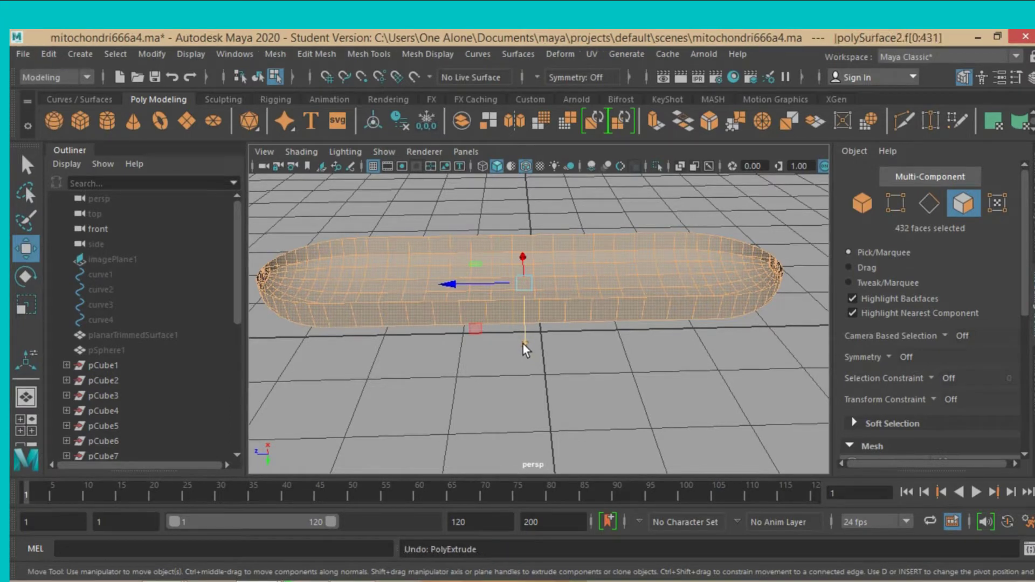
key("ctrl+z")
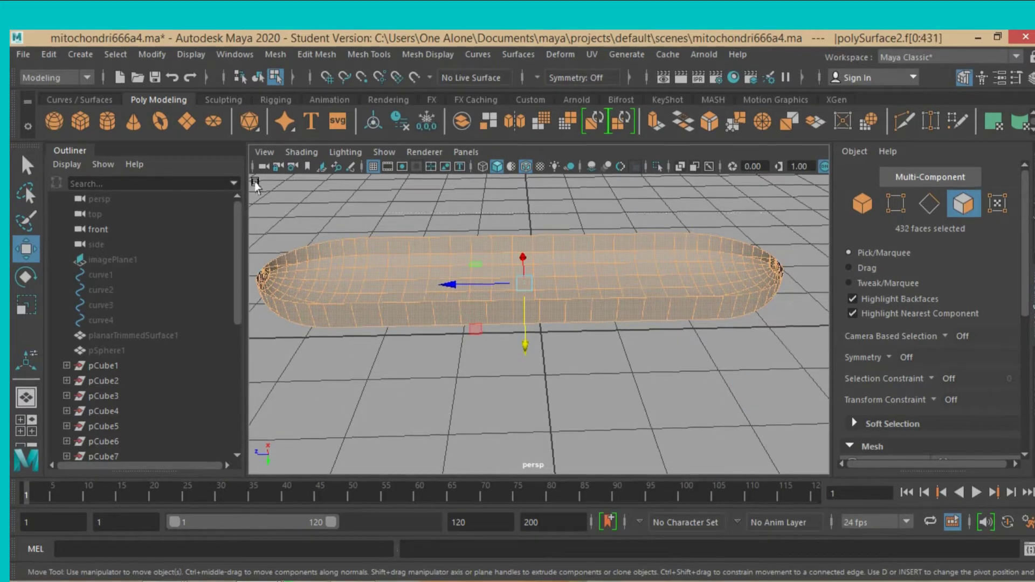
Re-extrude all 432 shell faces, settling Local Translate Z at 0.2 after trying 0.5.
left_click(648, 128)
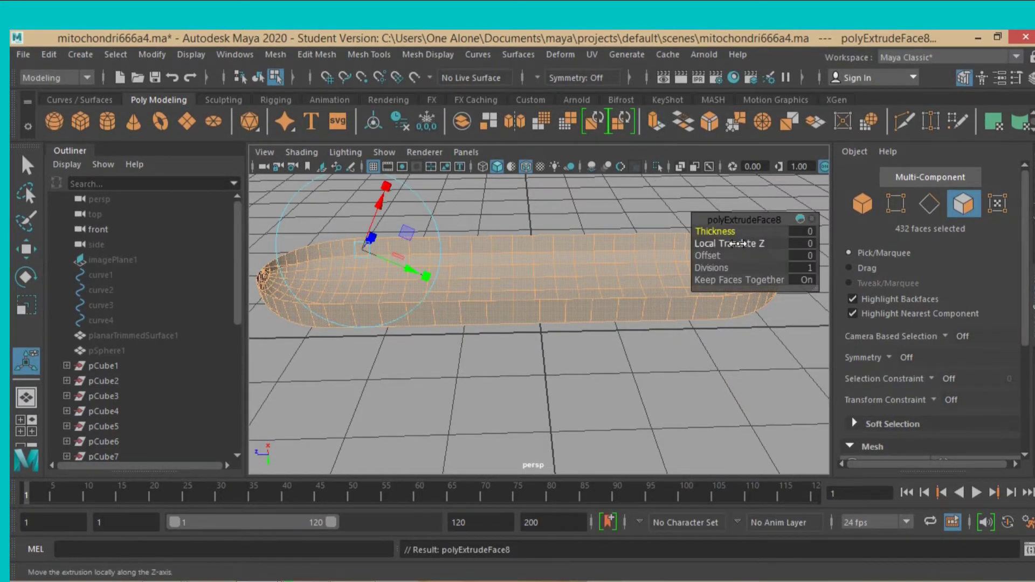
left_click(799, 244)
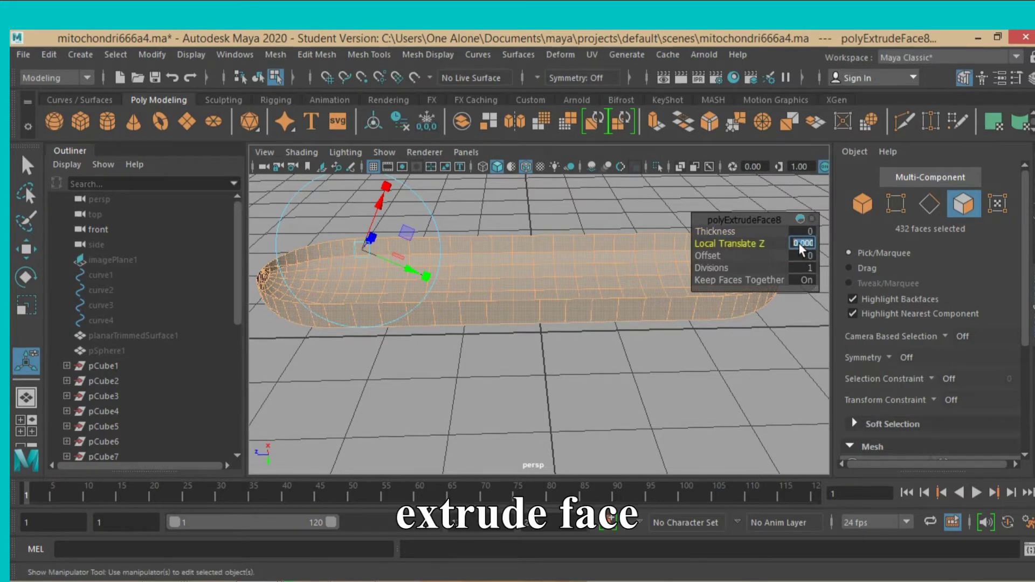
type(".5")
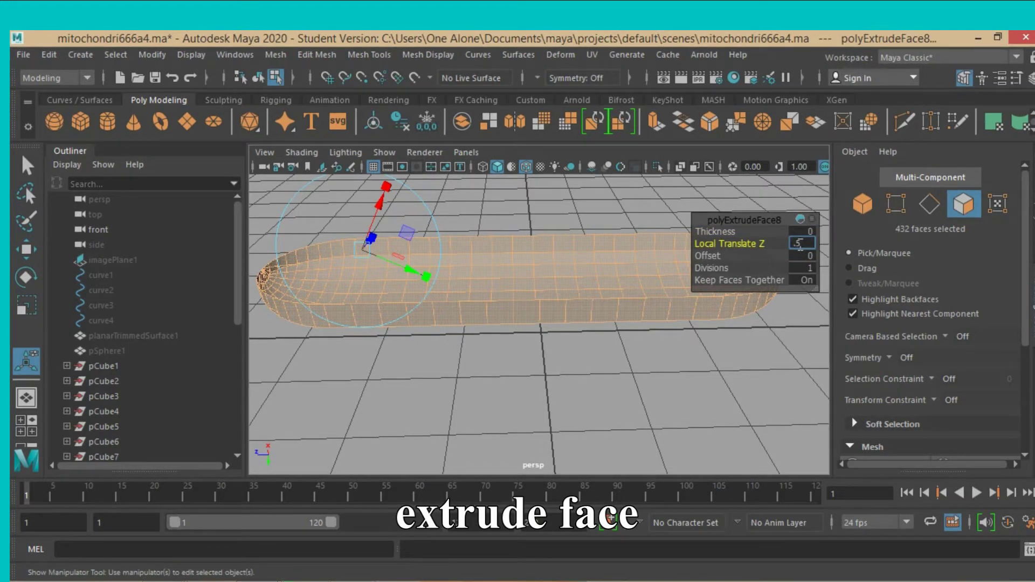
key("Return")
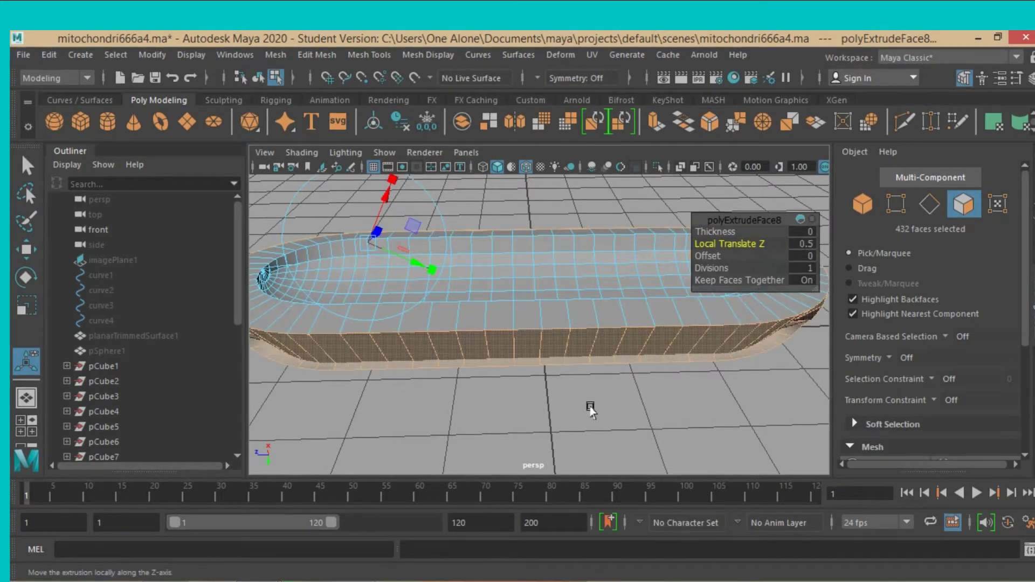
key("f")
mouse_move(592, 399)
left_mouse_down("alt")
mouse_move(547, 421)
mouse_move(457, 418)
mouse_move(545, 434)
mouse_move(537, 382)
mouse_move(619, 406)
mouse_move(590, 412)
left_mouse_up("alt")
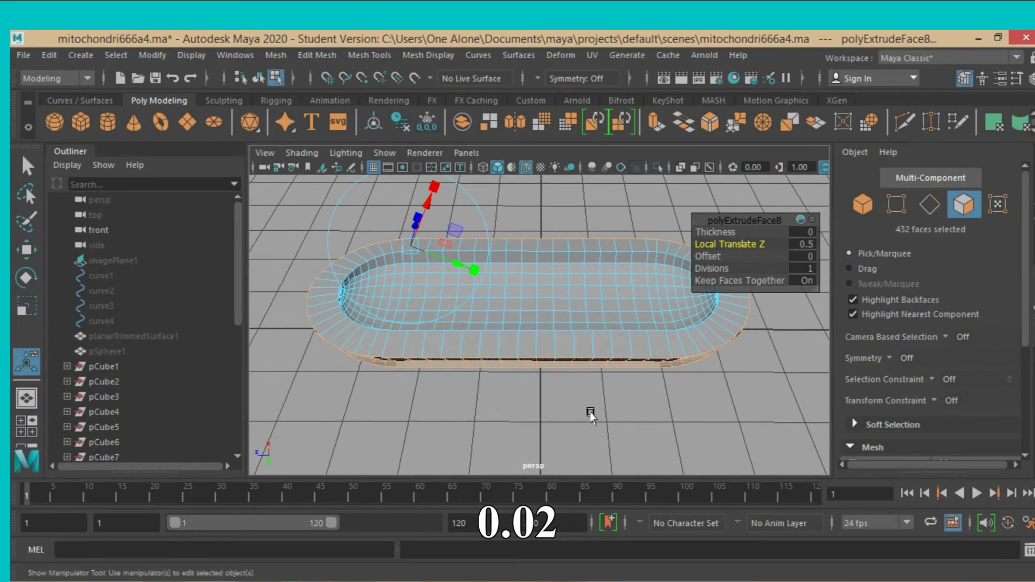
left_click(800, 246)
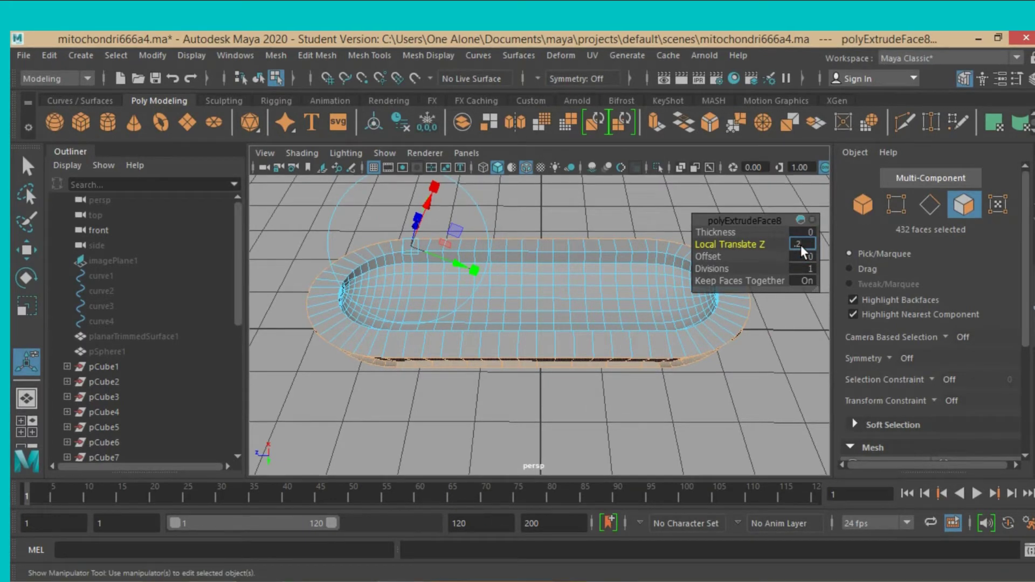
key("Return")
mouse_move(594, 416)
left_mouse_down("alt")
mouse_move(610, 347)
mouse_move(694, 418)
mouse_move(624, 404)
left_mouse_up("alt")
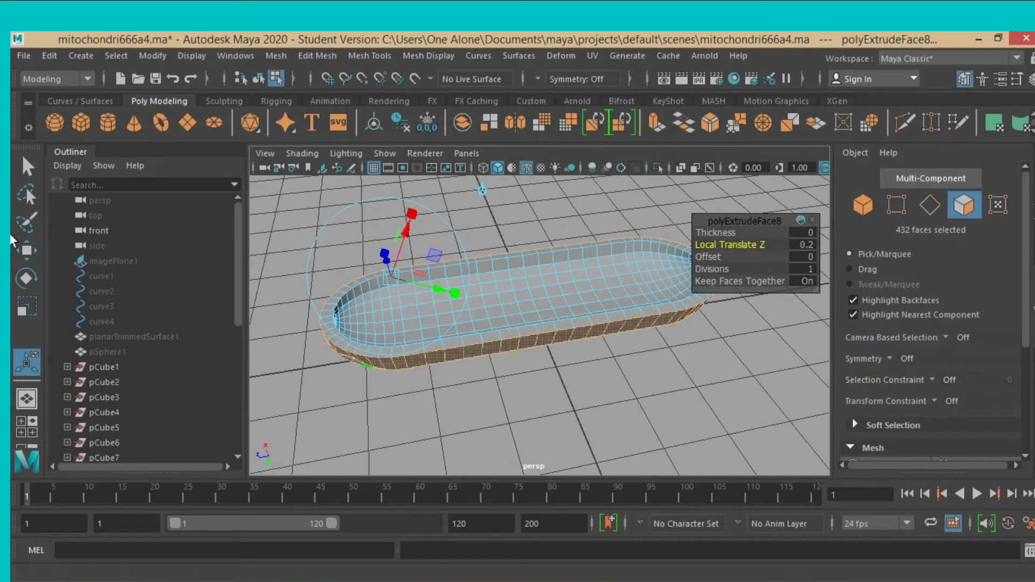
Return polySurface2 to Object mode and maximize the perspective panel, zoomed in on the shell.
left_click(27, 167)
left_click(862, 207)
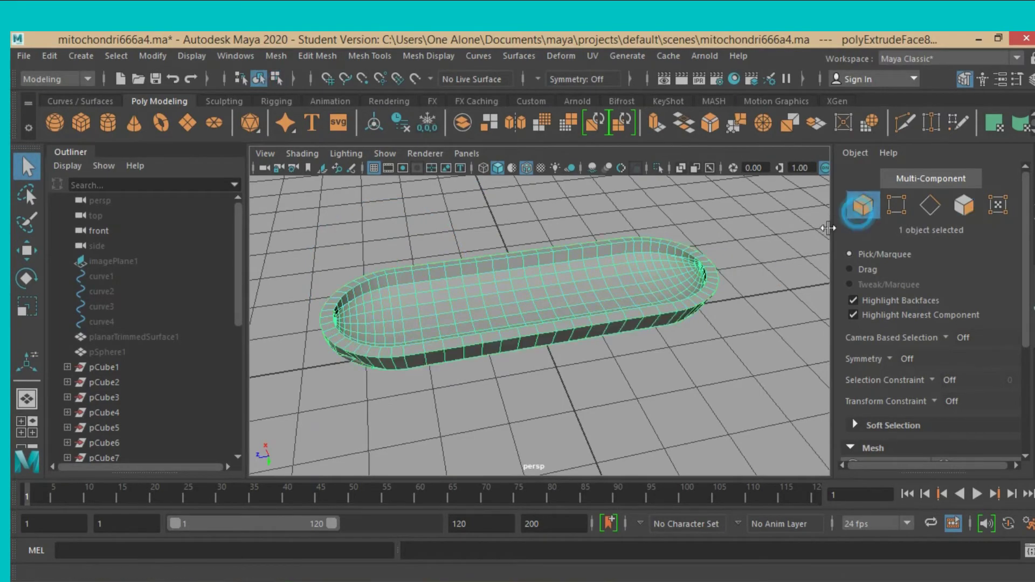
mouse_move(701, 318)
left_mouse_down("alt")
mouse_move(693, 323)
mouse_move(718, 342)
mouse_move(689, 328)
mouse_move(695, 345)
left_mouse_up("alt")
left_click(887, 211)
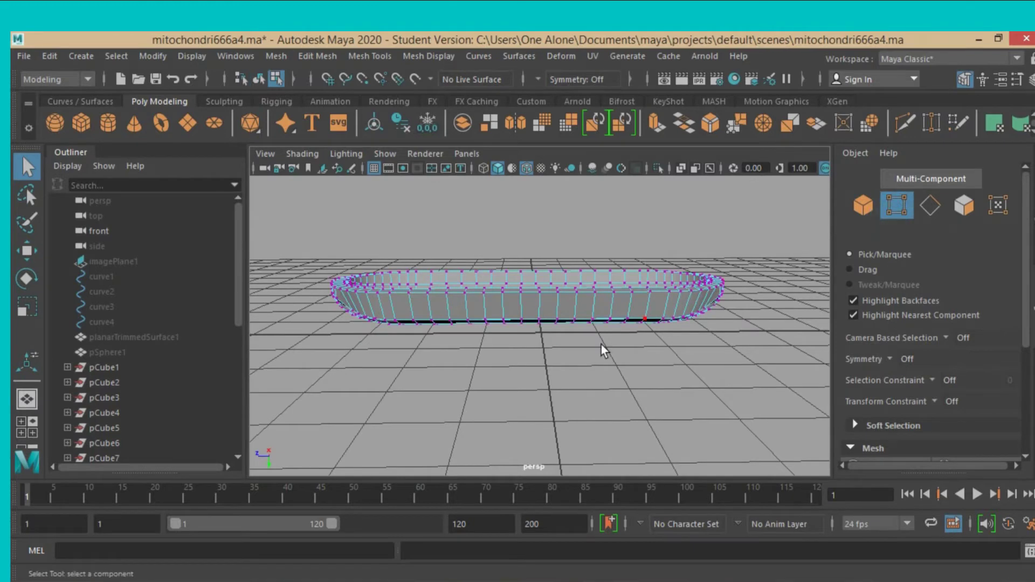
key("space")
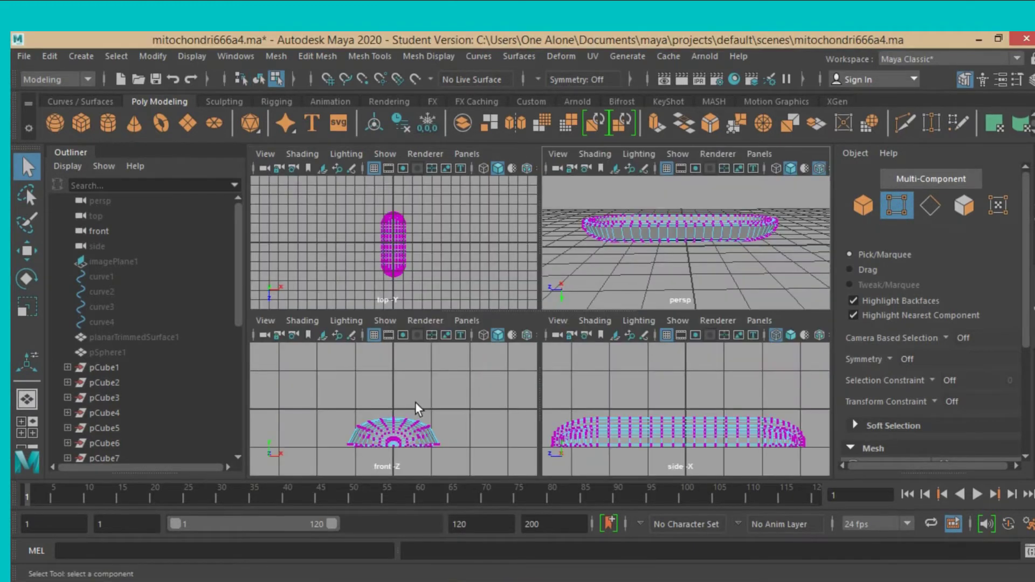
key("space")
key("space")
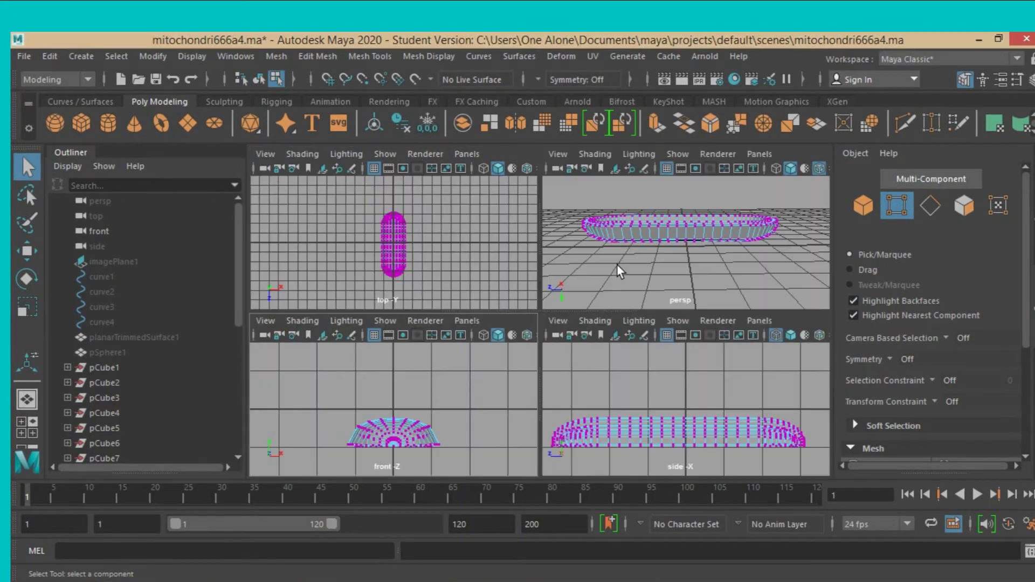
left_click(864, 207)
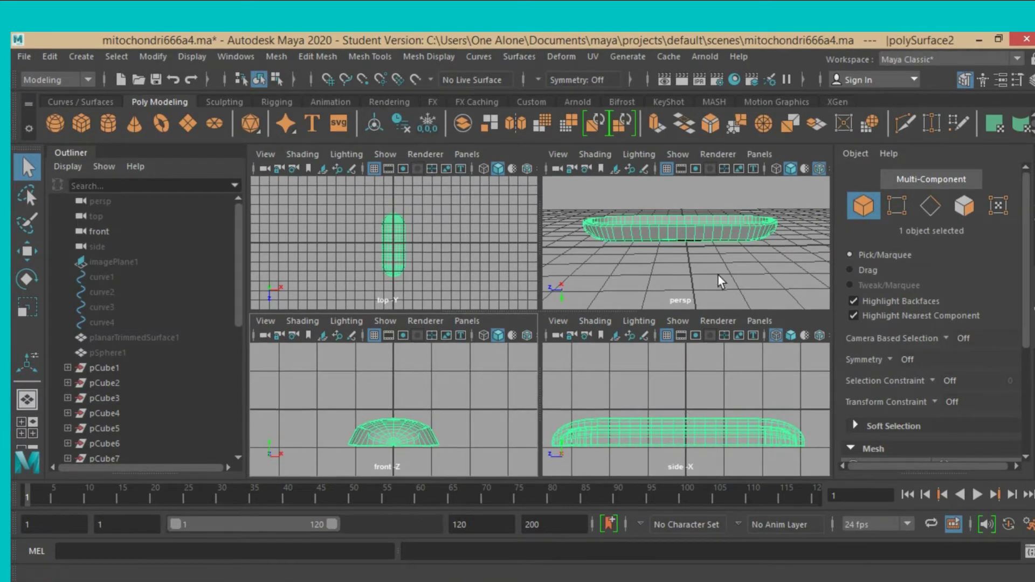
key("space")
scroll(670, 315, "up", 3)
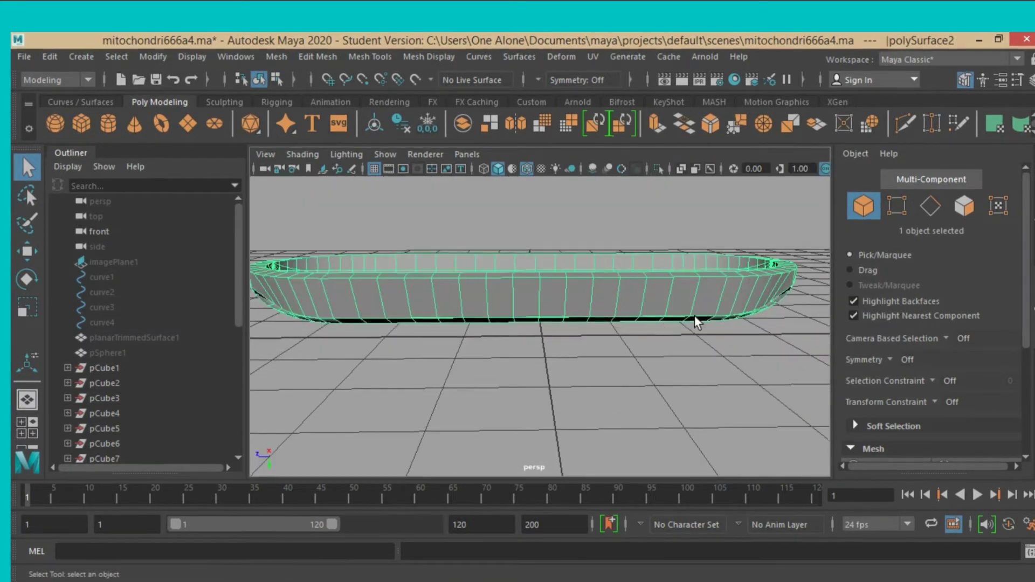
Marquee-select the block of vertices across the shell's middle in vertex mode.
left_click(897, 205)
mouse_move(710, 370)
left_mouse_down("alt")
mouse_move(707, 354)
mouse_move(701, 366)
left_mouse_up("alt")
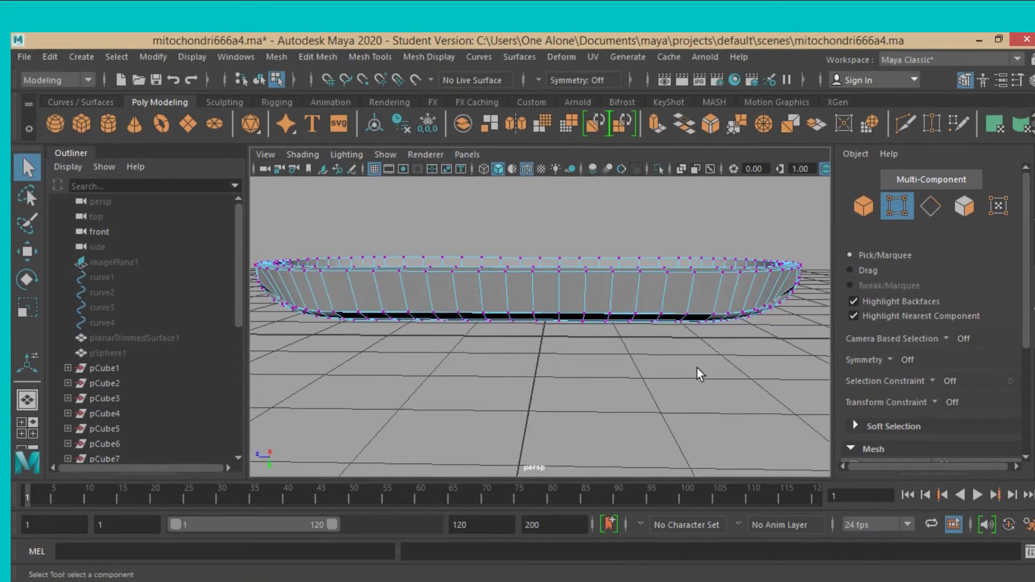
left_click_drag(571, 296, 570, 298)
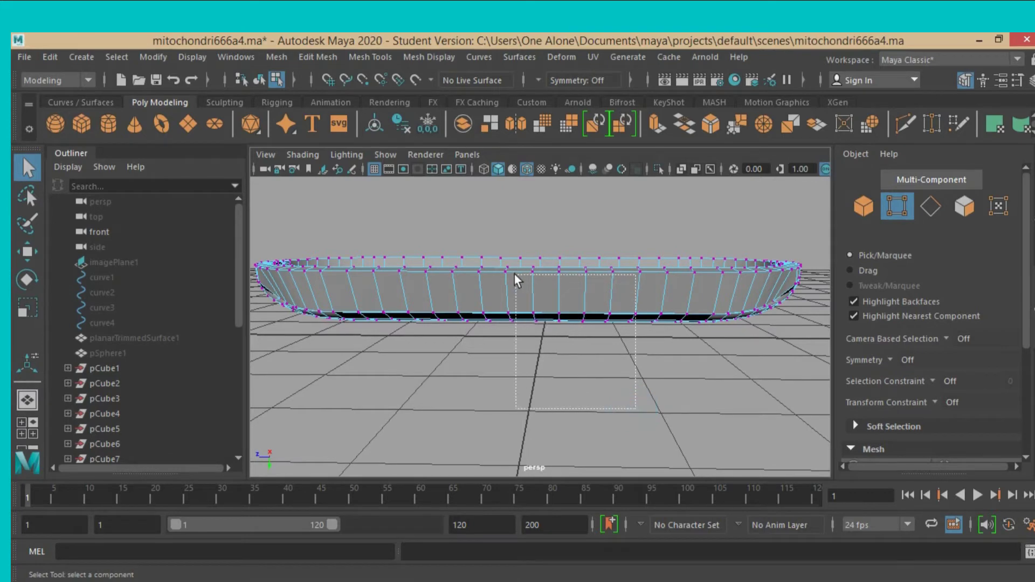
left_click_drag(640, 367, 488, 241, "alt")
left_click(623, 372)
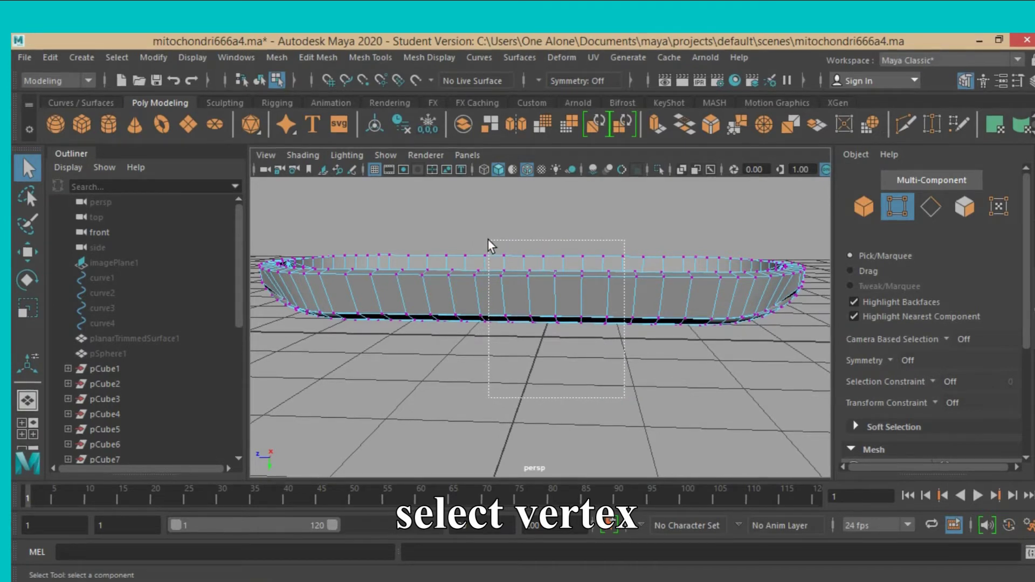
left_click_drag(487, 241, 487, 232)
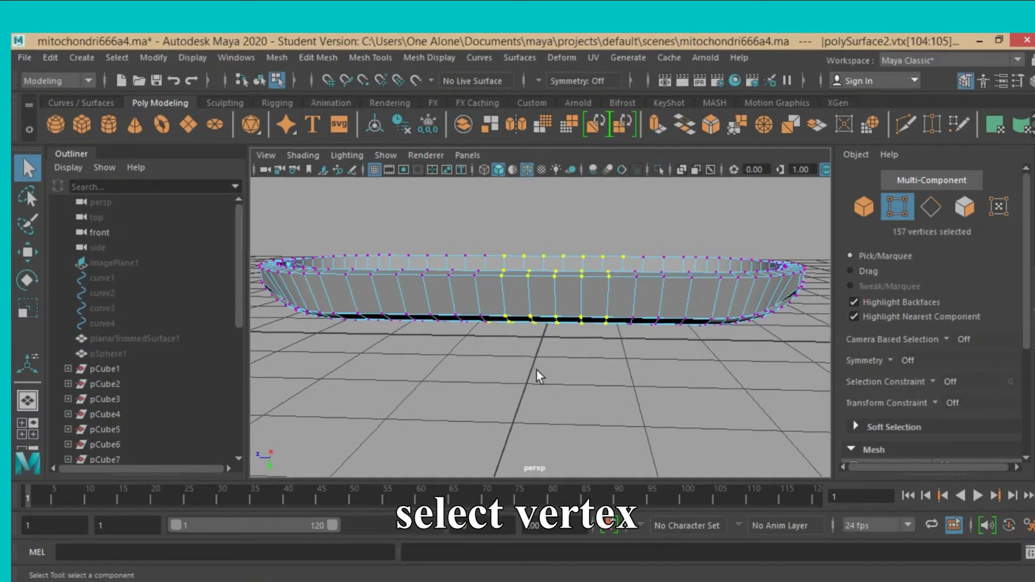
mouse_move(535, 370)
left_mouse_down("alt")
mouse_move(549, 272)
mouse_move(554, 316)
mouse_move(551, 339)
mouse_move(545, 258)
mouse_move(545, 270)
mouse_move(363, 312)
left_mouse_up("alt")
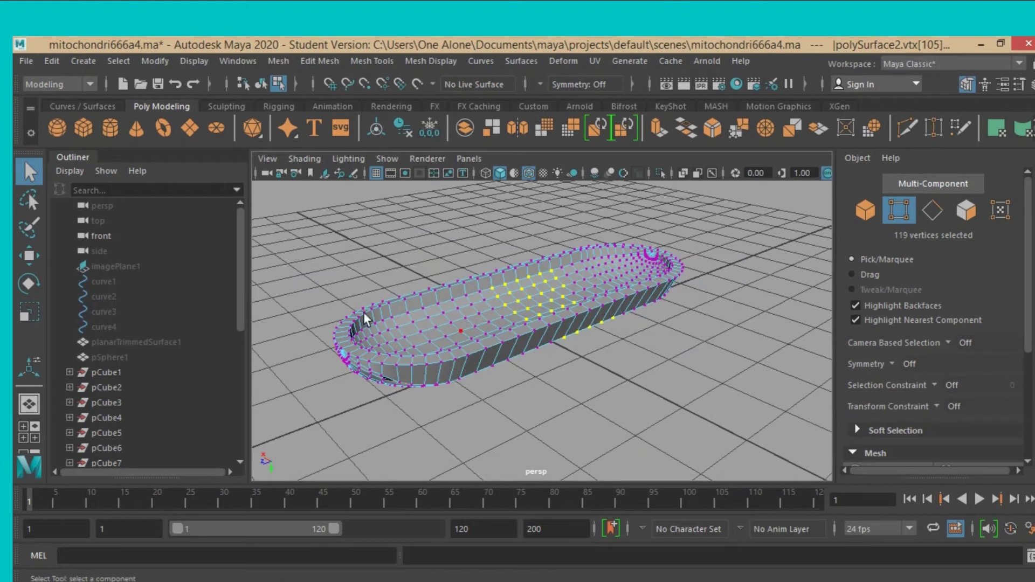
Scale the 119 middle vertices in to 0.925 along X, then return to object mode.
left_click(37, 308)
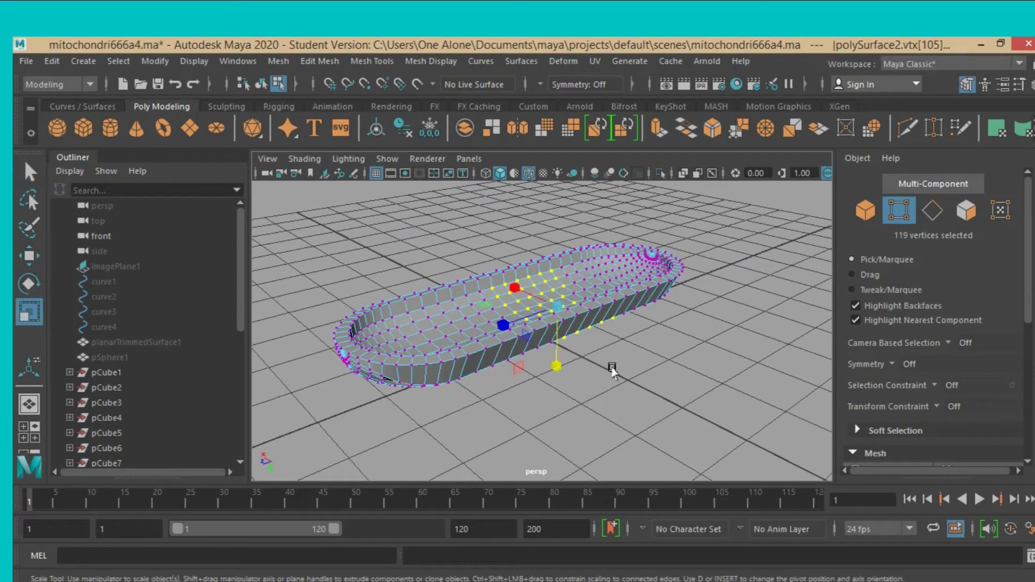
mouse_move(613, 362)
left_mouse_down("alt")
mouse_move(641, 381)
mouse_move(635, 397)
left_mouse_up("alt")
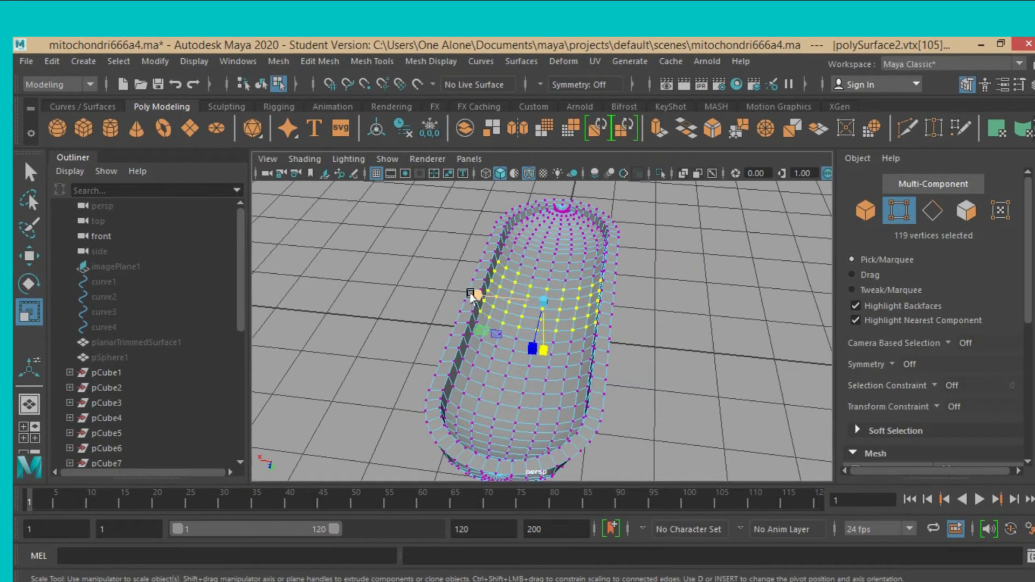
left_click_drag(475, 295, 477, 303)
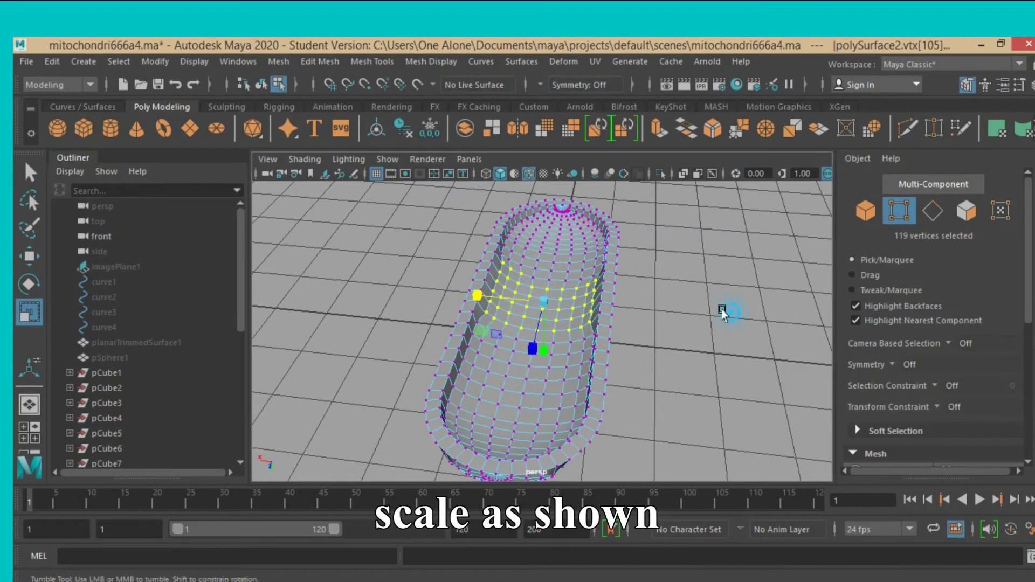
mouse_move(725, 307)
left_mouse_down("alt")
mouse_move(645, 270)
mouse_move(607, 281)
left_mouse_up("alt")
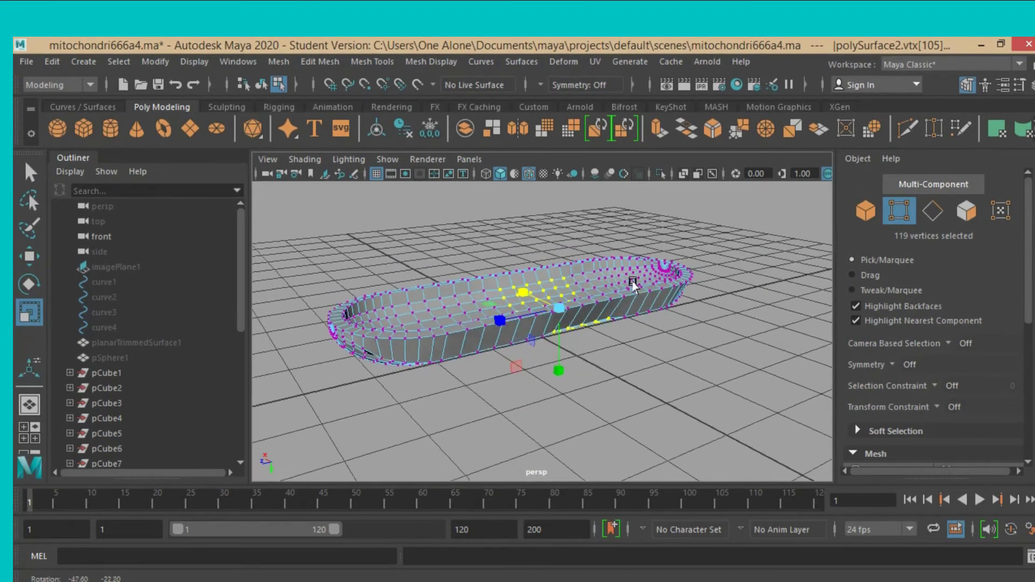
key("F8")
left_click_drag(529, 370, 557, 386, "alt")
Select lower side-wall vertices from the shell's right end toward its middle.
left_click(895, 209)
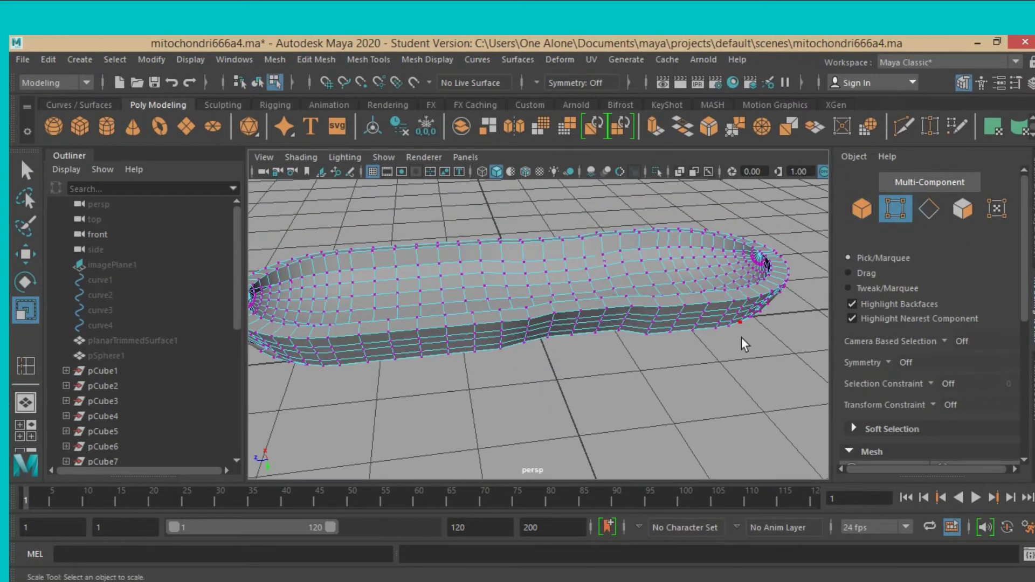
mouse_move(741, 337)
left_mouse_down("alt")
mouse_move(688, 319)
mouse_move(754, 287)
left_mouse_up("alt")
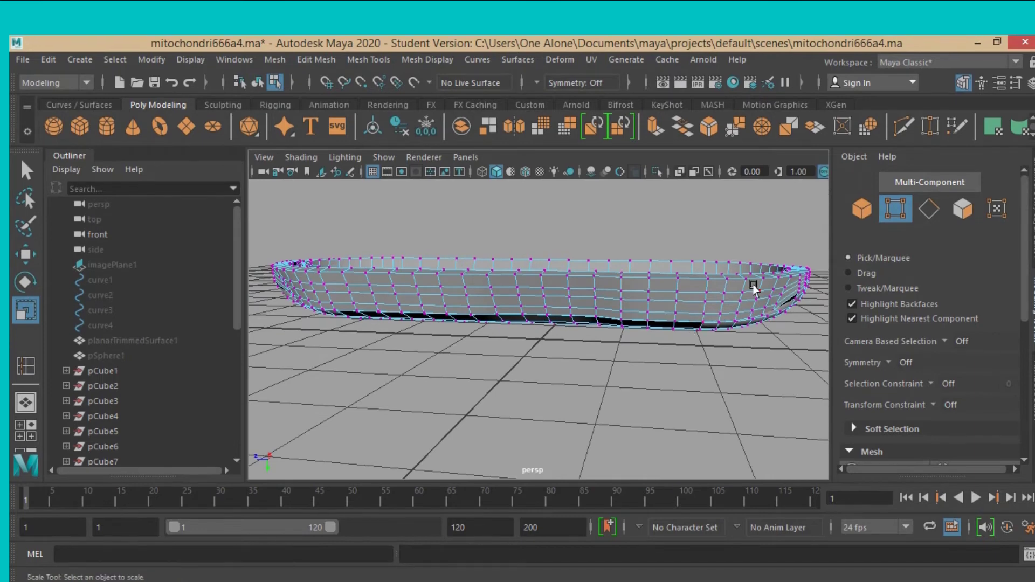
left_click(759, 290)
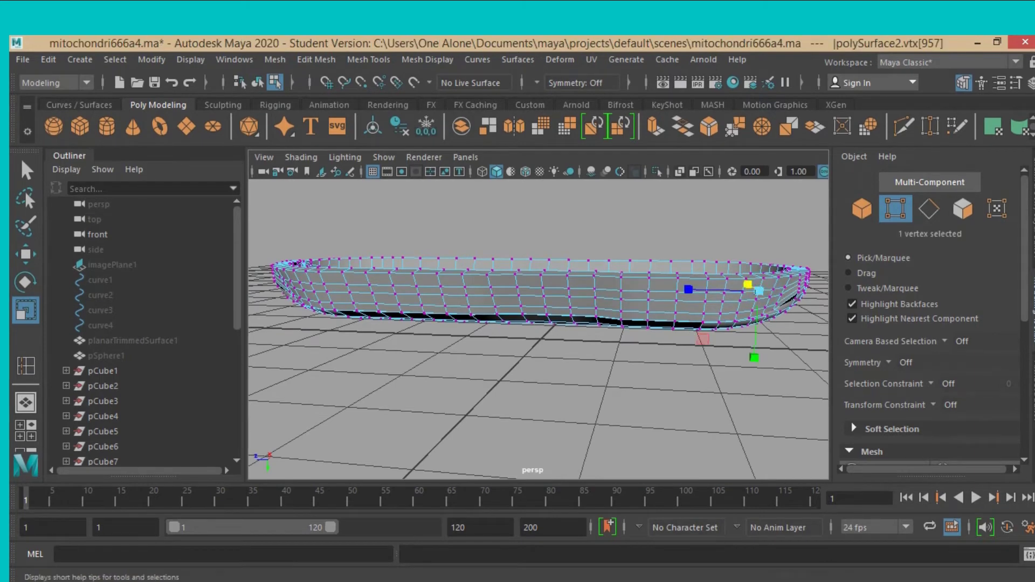
left_click(26, 171)
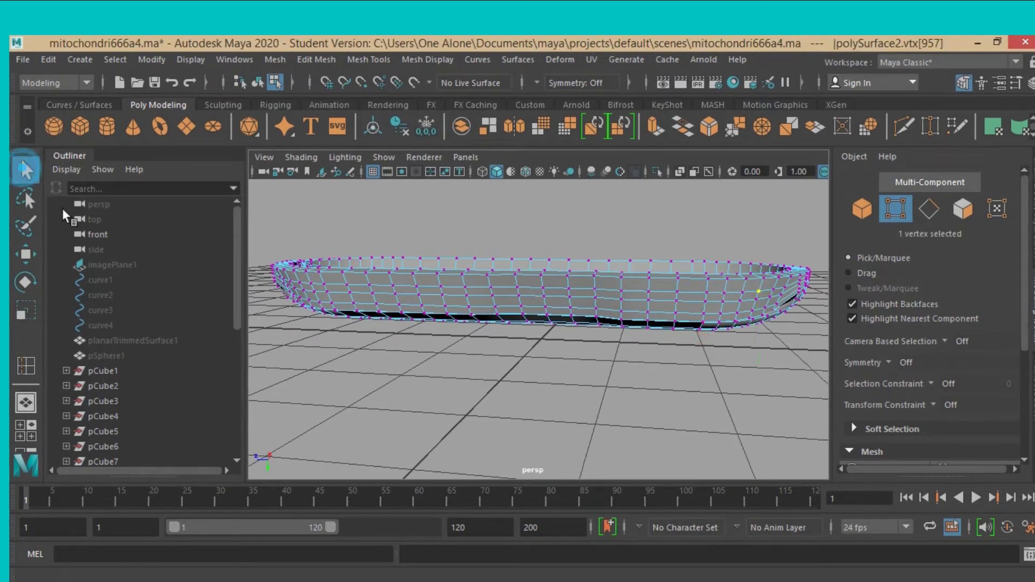
left_click(737, 299, "shift")
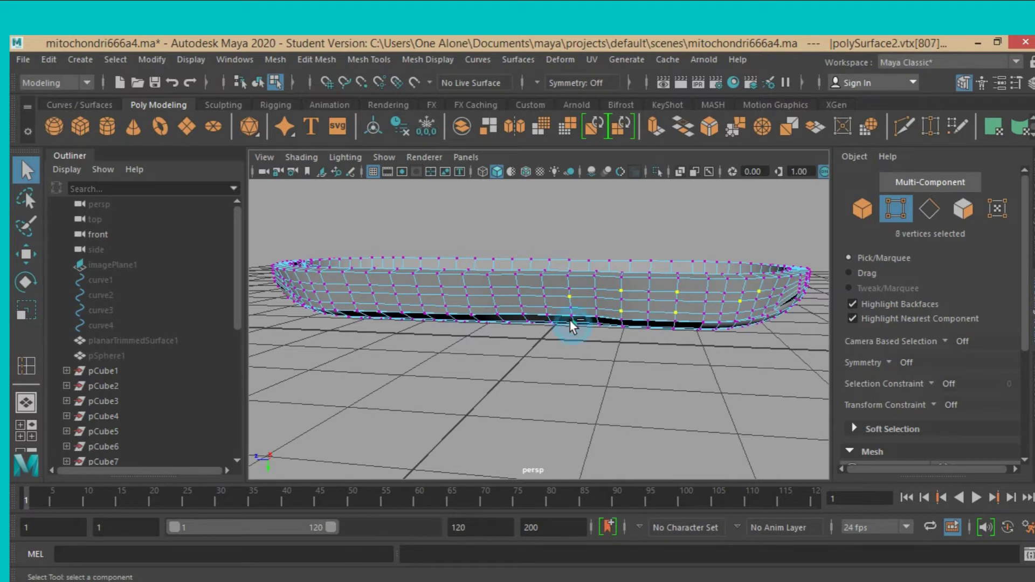
left_click(521, 312, "shift")
left_click(479, 321, "shift")
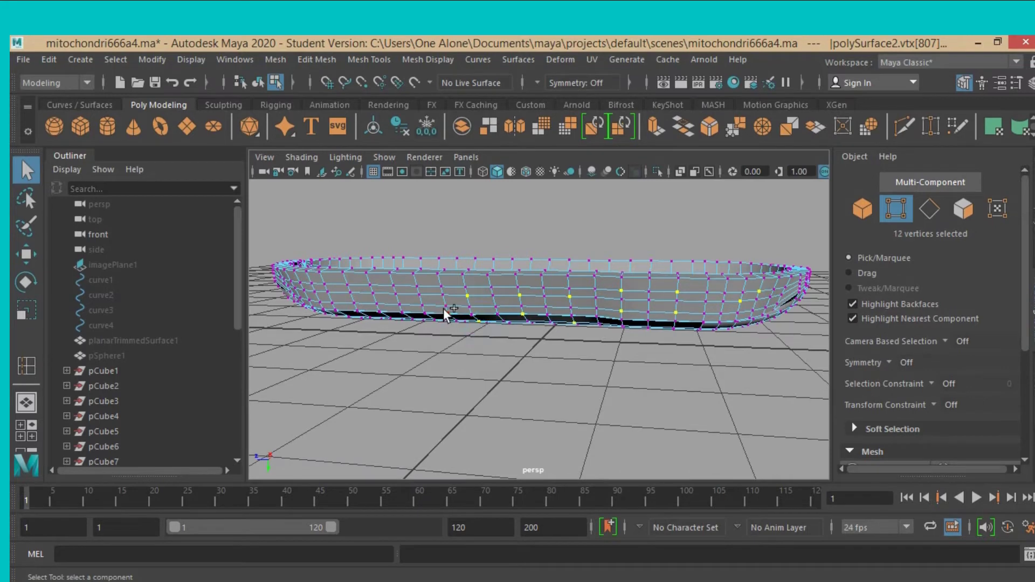
left_click(422, 304, "shift")
left_click(393, 286, "shift")
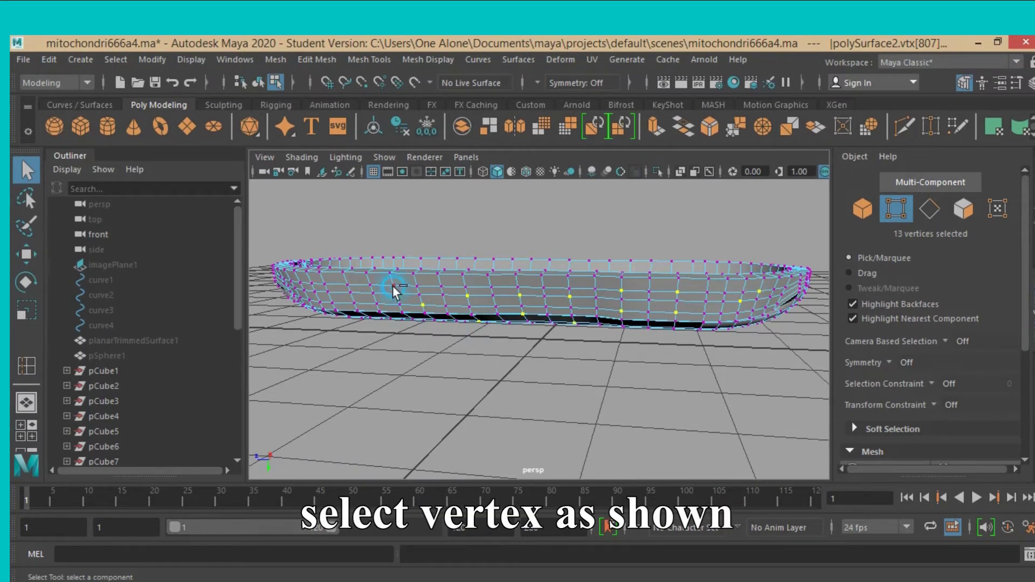
left_click(377, 312, "shift")
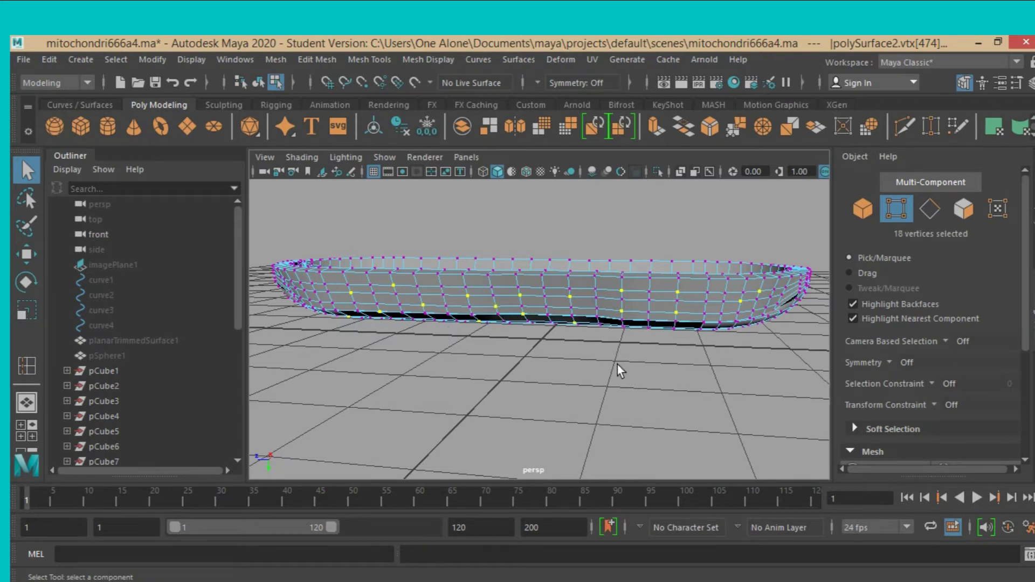
Add lower side vertices near the left end, completing the 27-vertex selection.
left_click_drag(586, 384, 619, 388, "alt")
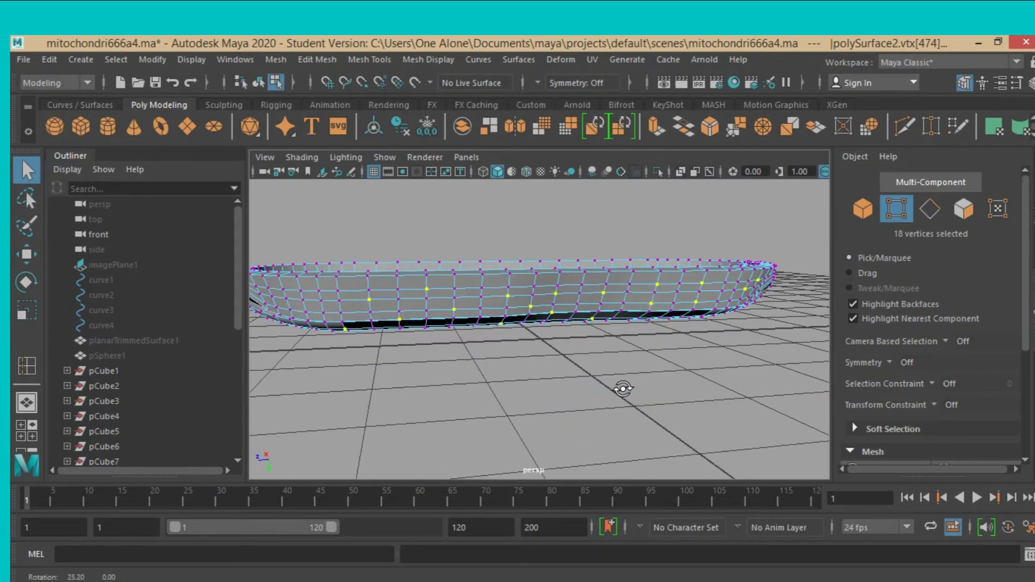
left_click(321, 299, "shift")
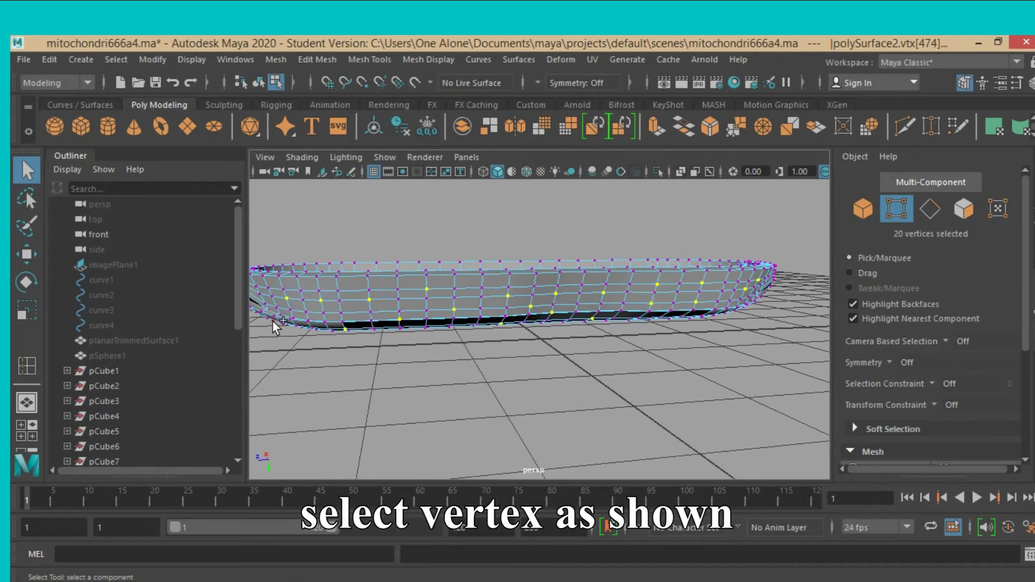
left_click(270, 309, "shift")
left_click(262, 296, "shift")
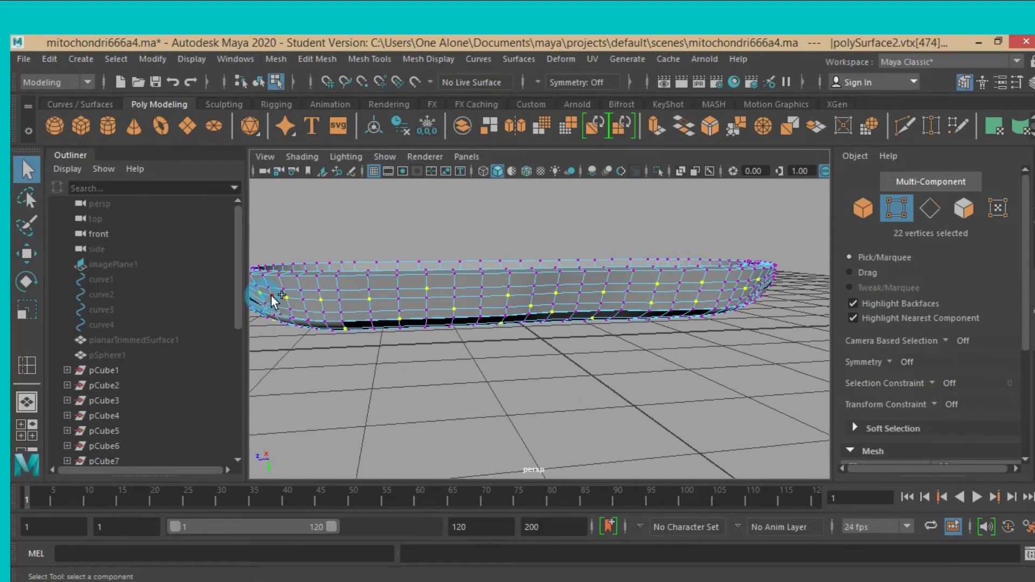
left_click(306, 322, "ctrl")
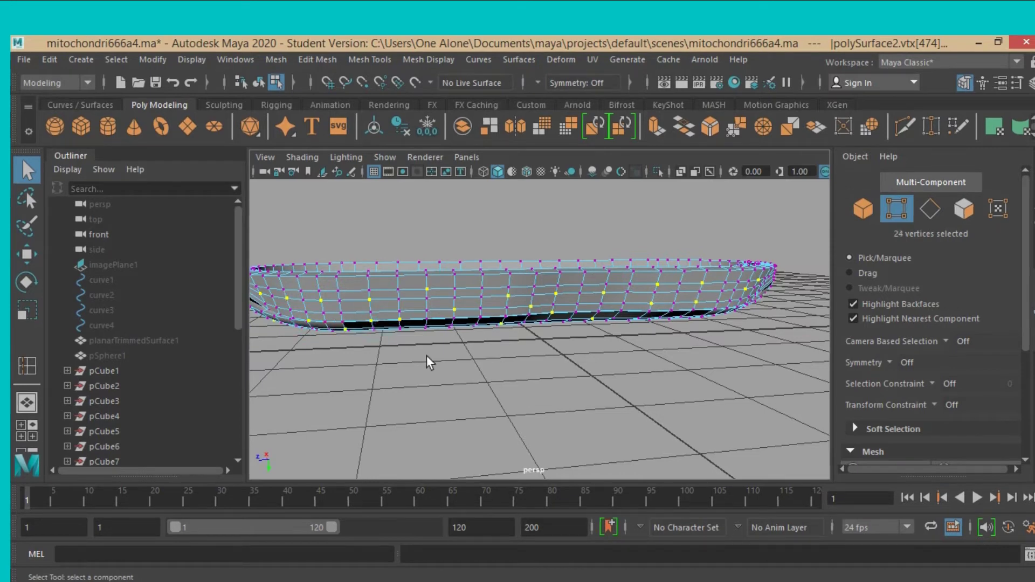
left_click(377, 333, "shift")
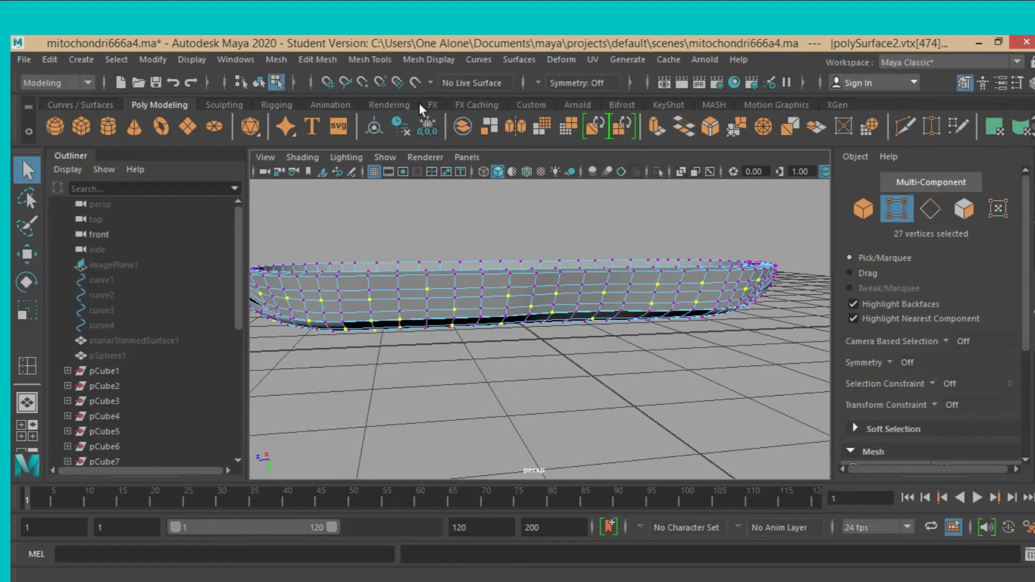
Apply Edit Mesh > Chamfer Vertices at width 0.25 to the 27 selected vertices.
left_click(327, 63)
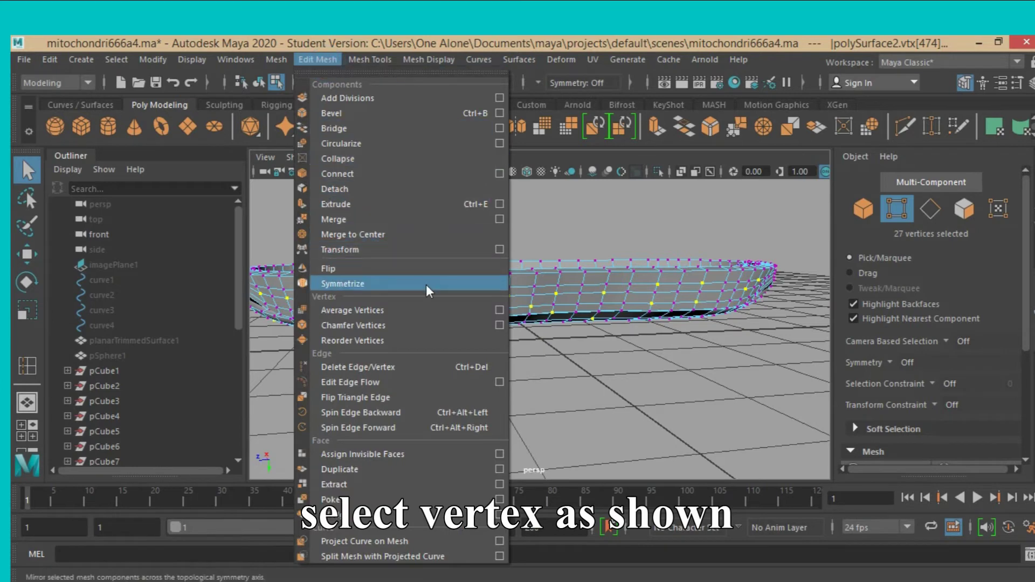
left_click(435, 326)
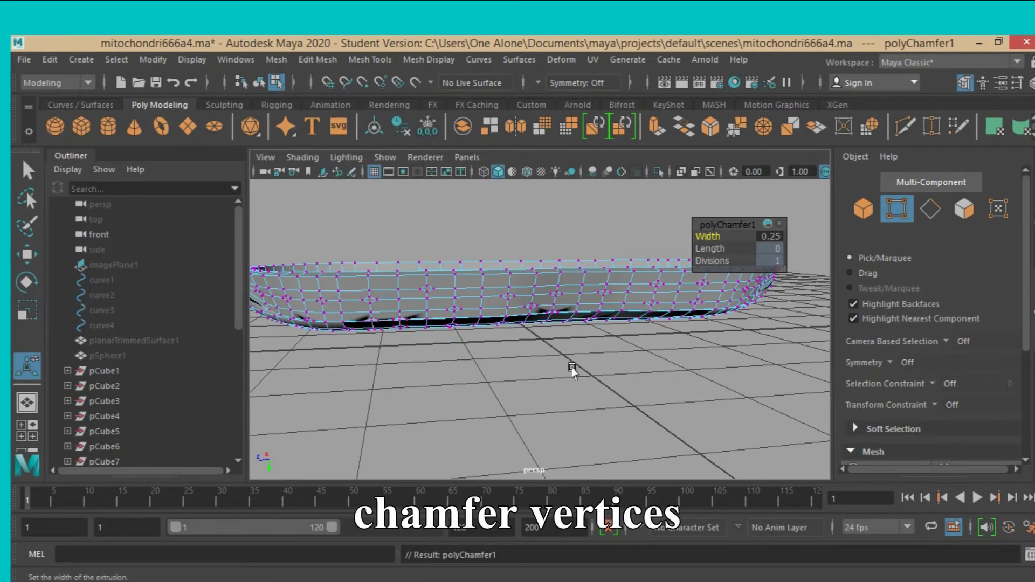
left_click_drag(577, 369, 563, 341, "alt")
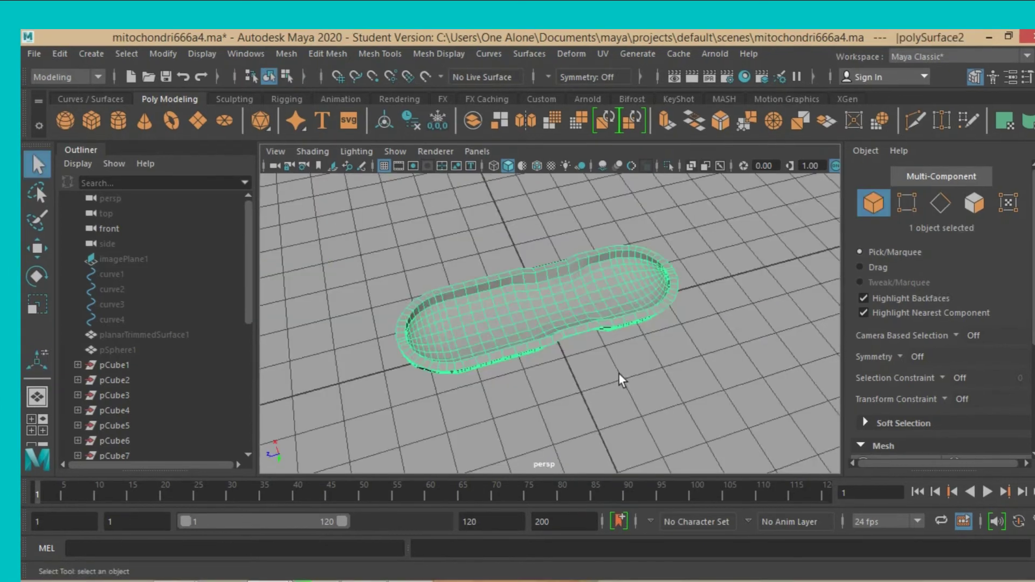
left_click_drag(623, 380, 605, 358, "alt")
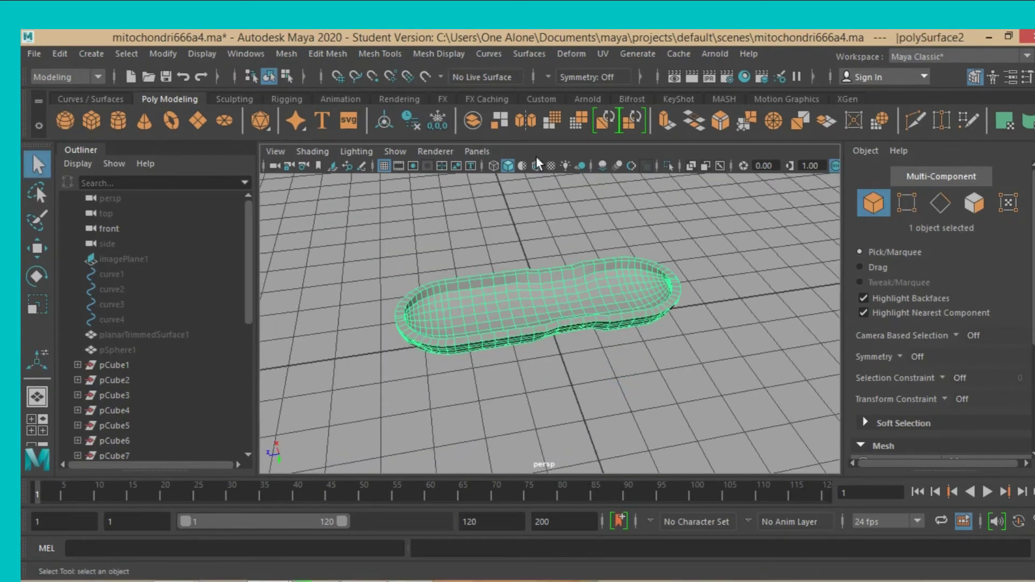
Unhide planarTrimmedSurface1, pSphere1 and the pCube19 DNA helix beside the capsule.
left_click(120, 335)
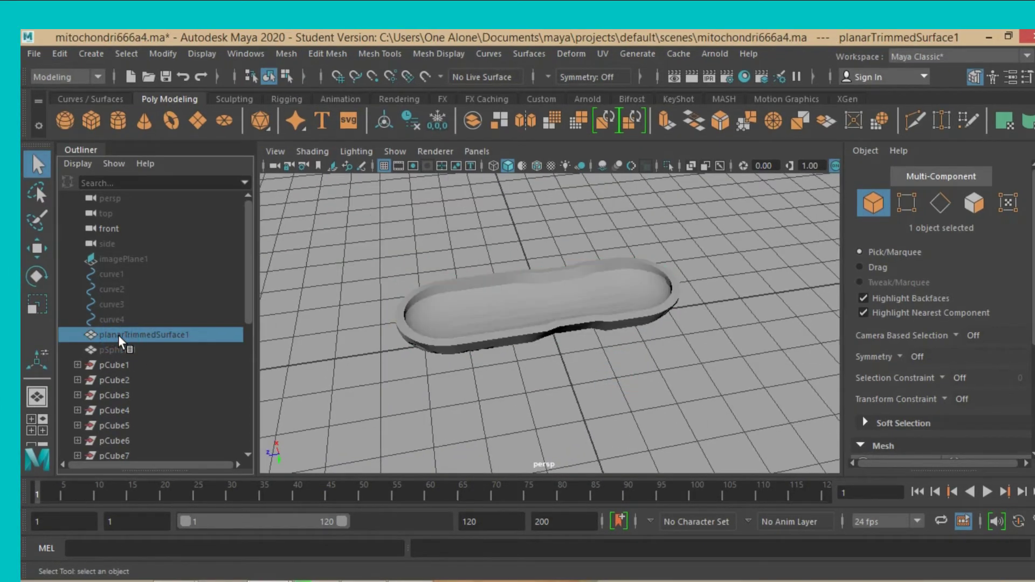
key("h")
left_click(119, 350)
key("h")
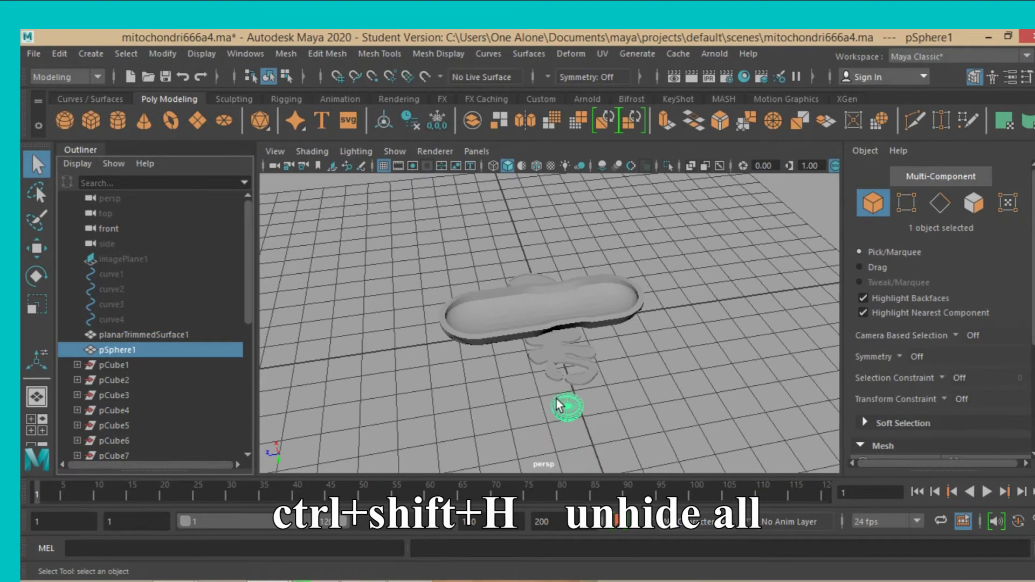
left_click_drag(376, 384, 366, 410, "alt")
scroll(168, 388, "down", 6)
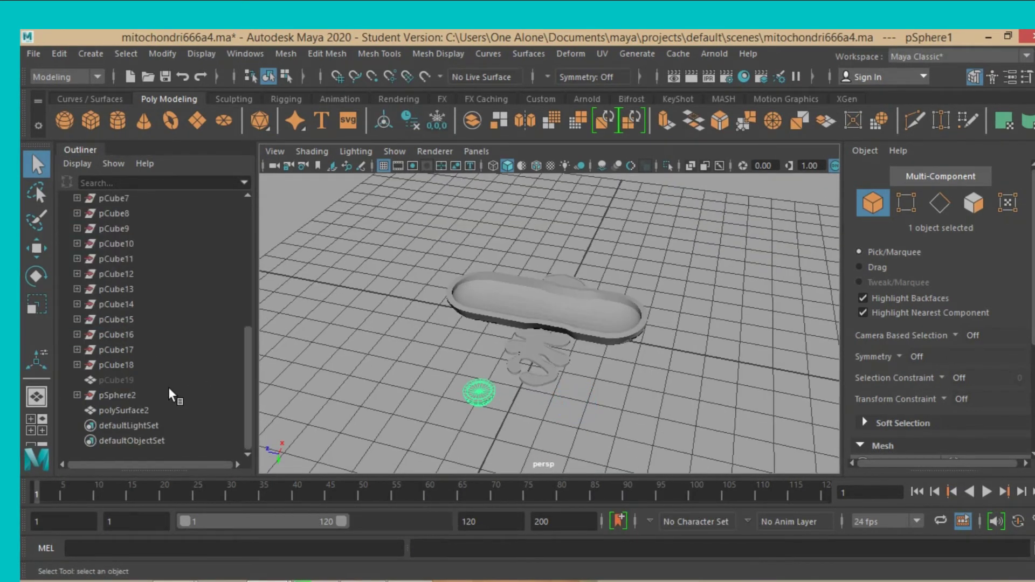
left_click(128, 375)
key("h")
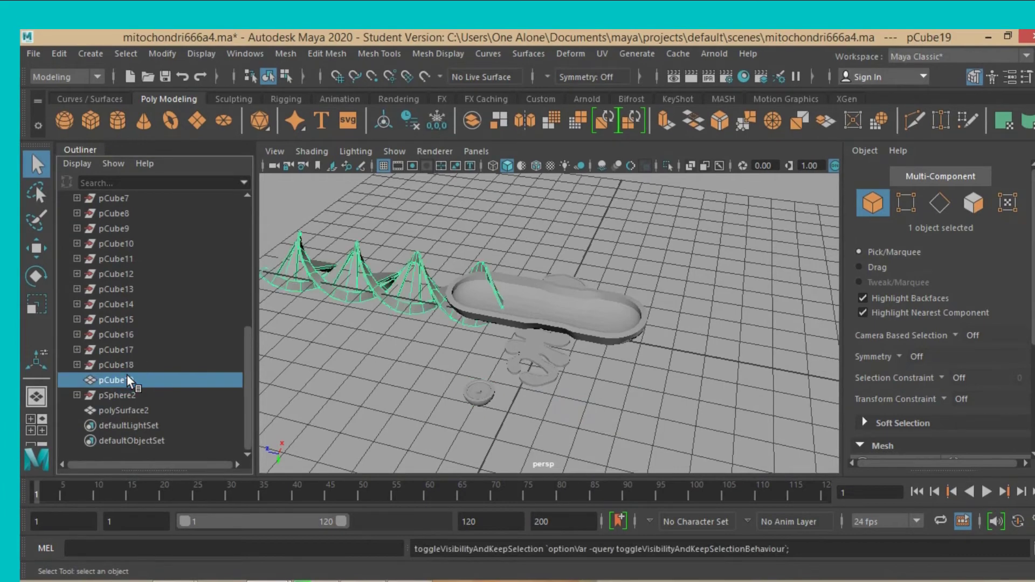
left_click_drag(392, 404, 409, 402, "alt")
left_click_drag(648, 409, 359, 367, "alt")
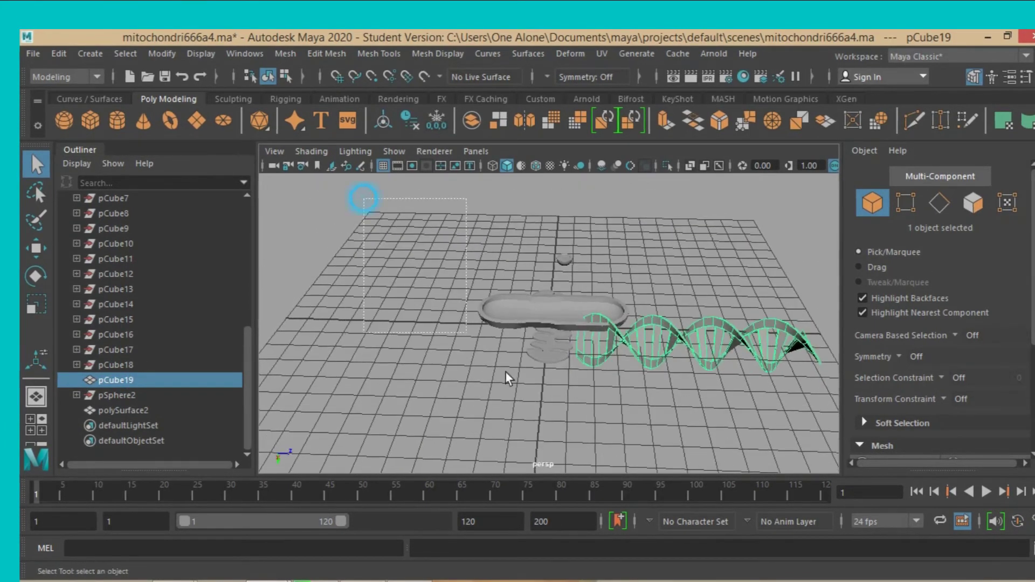
Delete history on all four objects via Delete by Type, then select the folded membrane.
left_click_drag(505, 371, 796, 512)
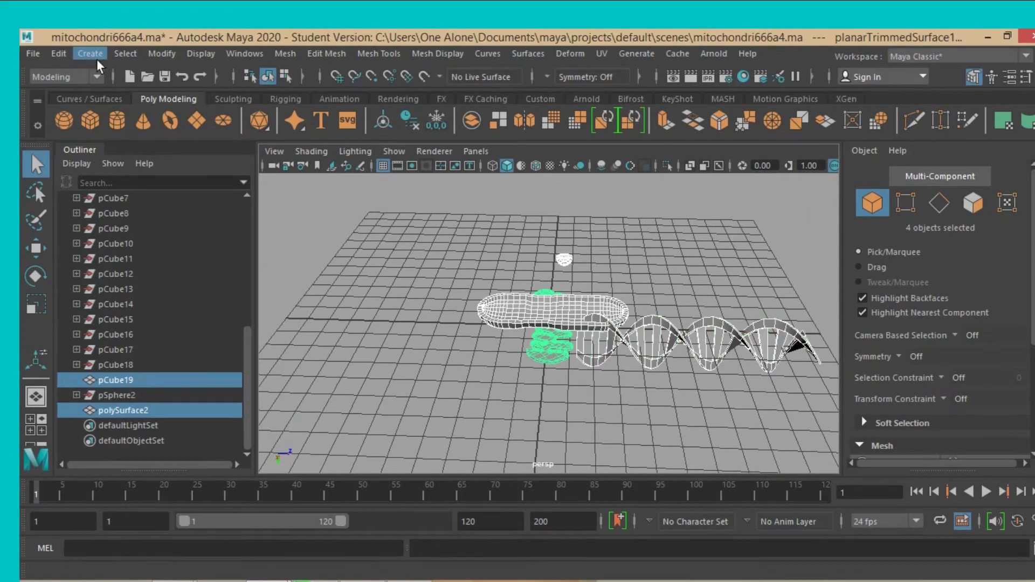
left_click(69, 56)
mouse_move(153, 232)
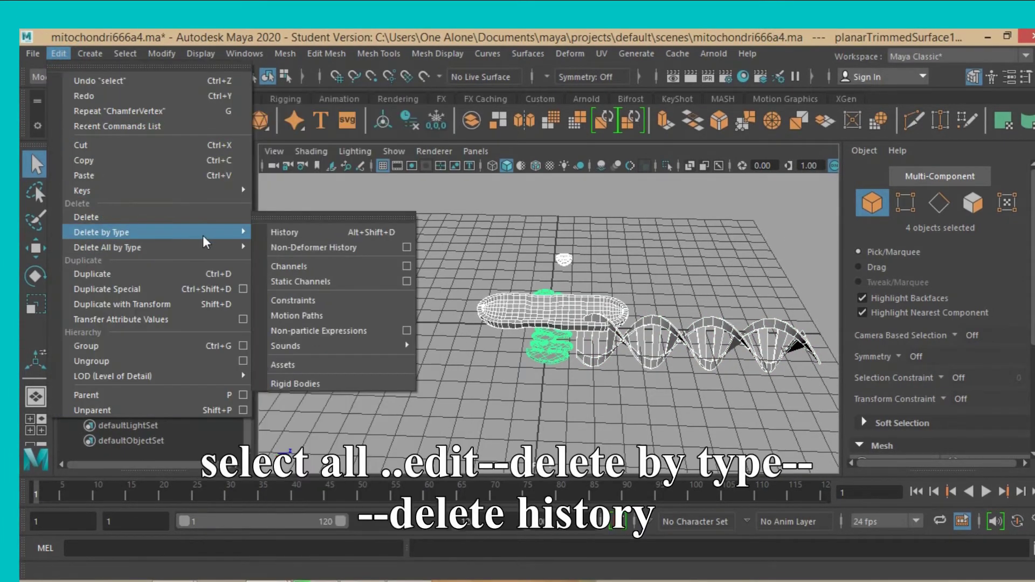
left_click(284, 232)
left_click_drag(299, 234, 404, 295, "alt")
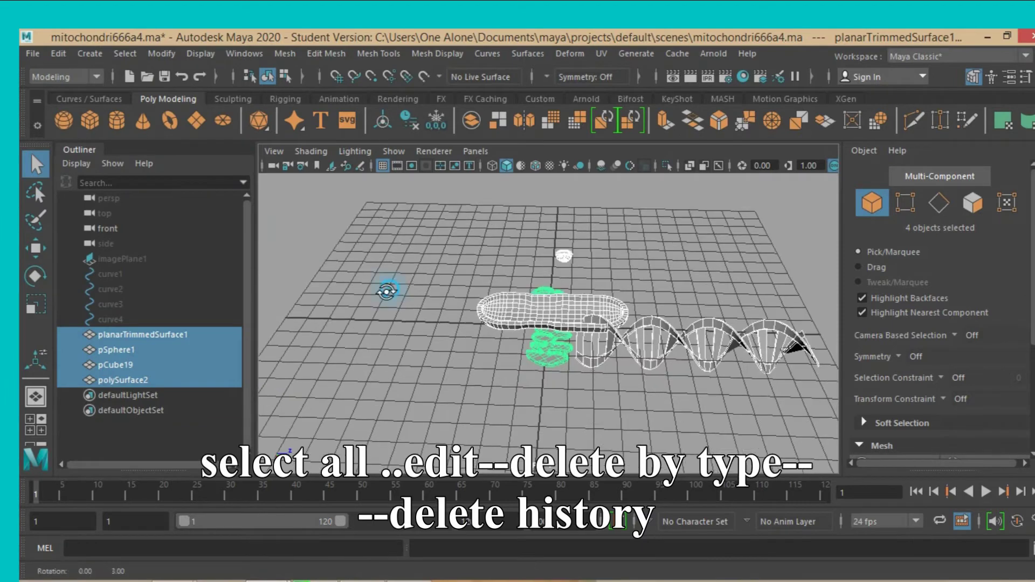
left_click(553, 315)
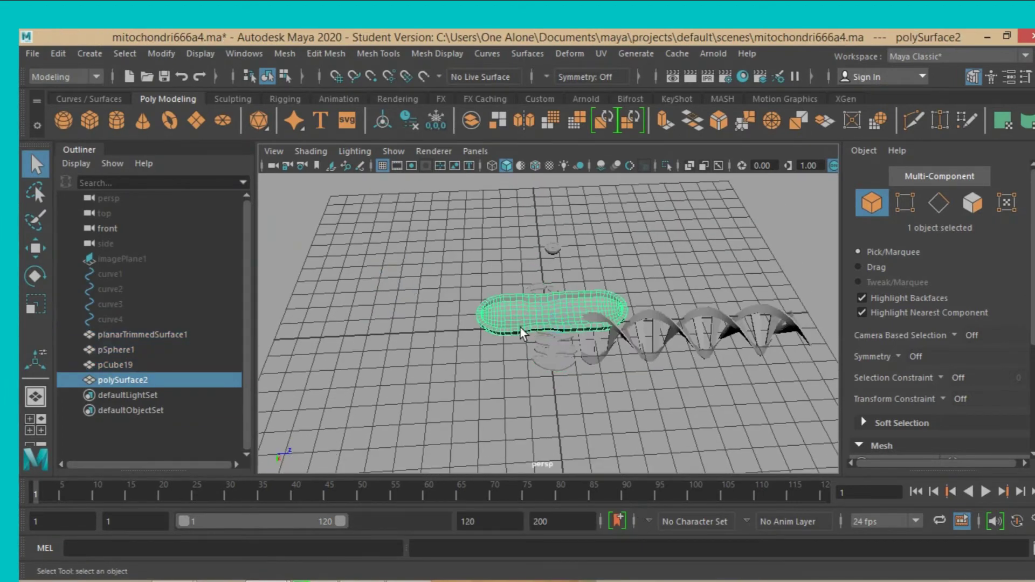
left_click(543, 352)
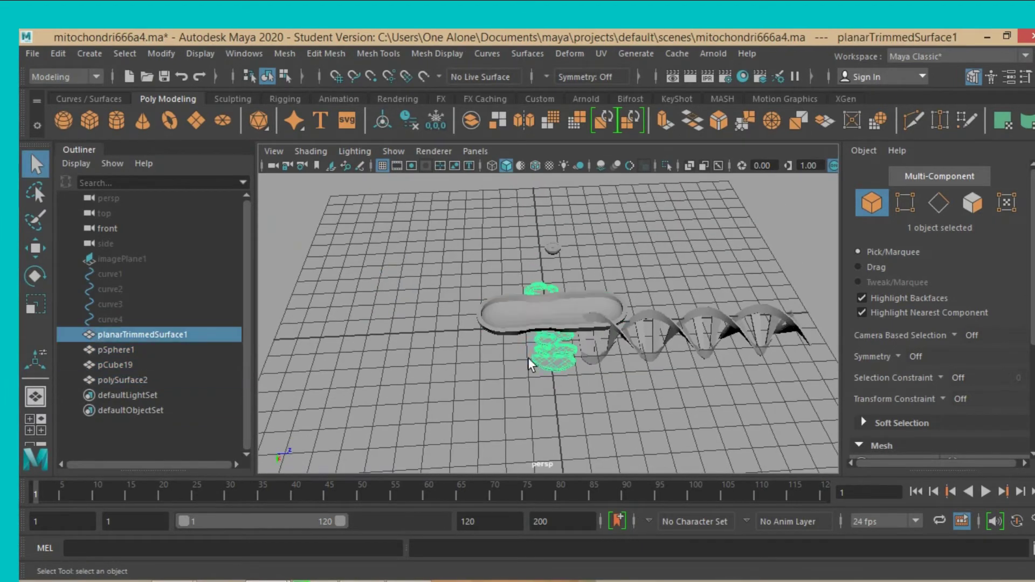
Rotate the folded membrane about 88° around Y.
left_click(34, 276)
left_click_drag(591, 368, 492, 368)
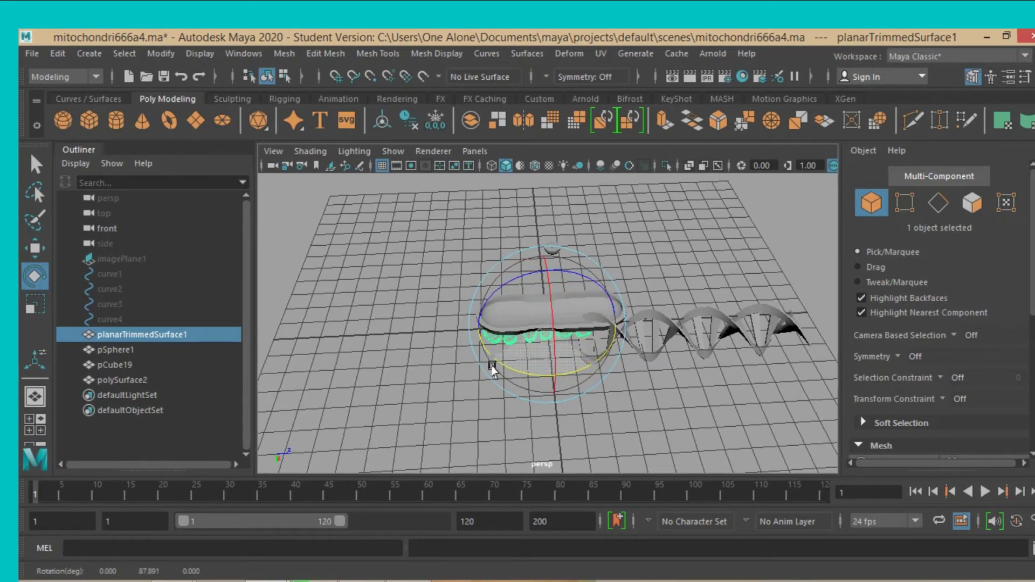
left_click_drag(492, 368, 496, 362)
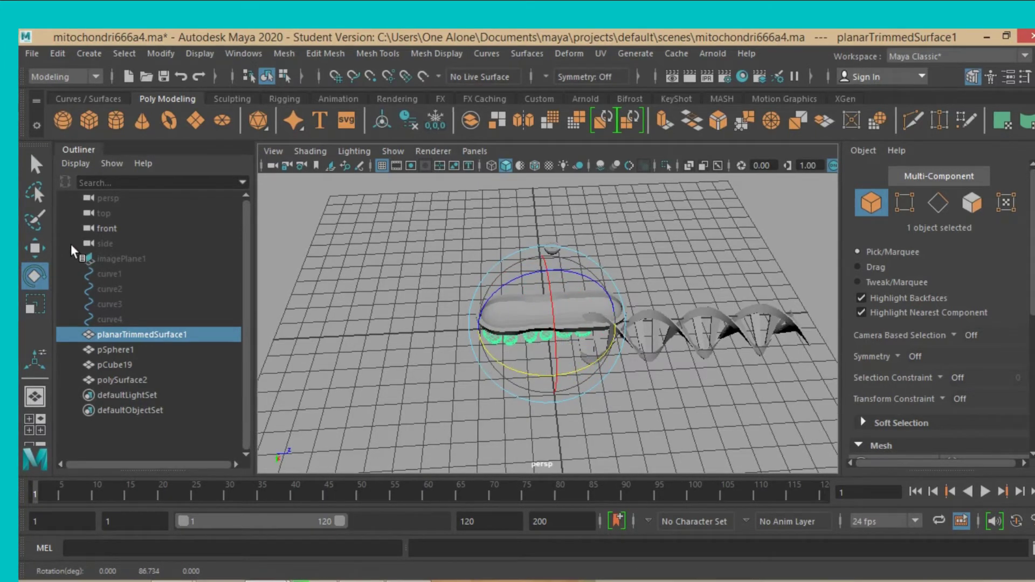
left_click(34, 248)
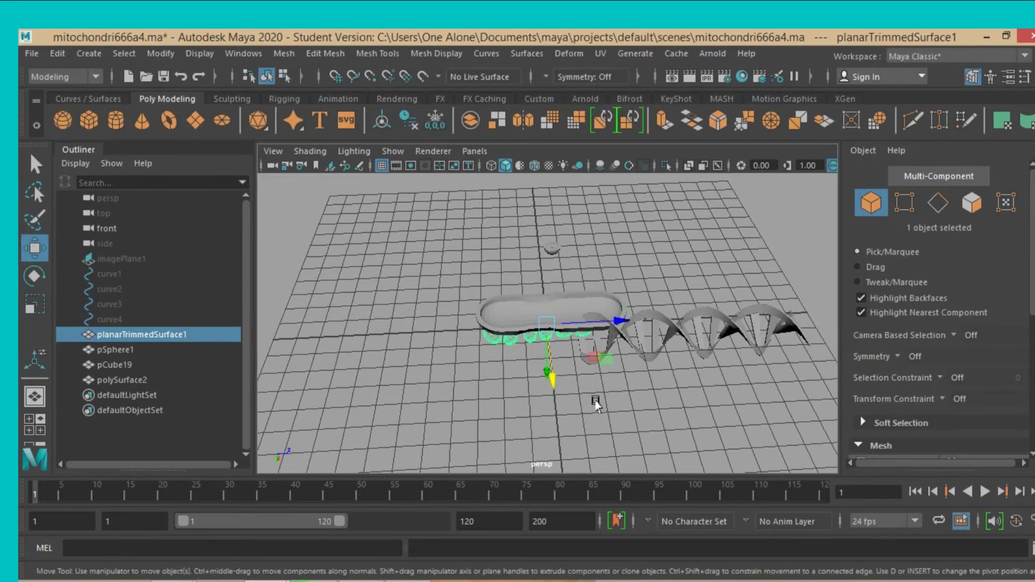
mouse_move(597, 404)
left_mouse_down("alt")
mouse_move(604, 393)
mouse_move(596, 402)
mouse_move(545, 380)
mouse_move(545, 411)
left_mouse_up("alt")
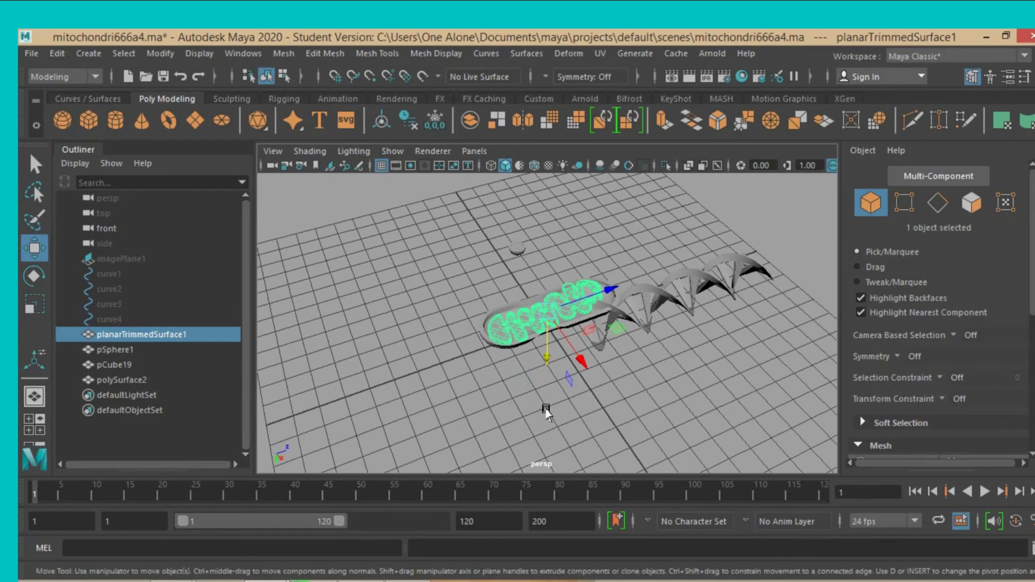
scroll(541, 409, "up", 4)
scroll(536, 404, "down", 1)
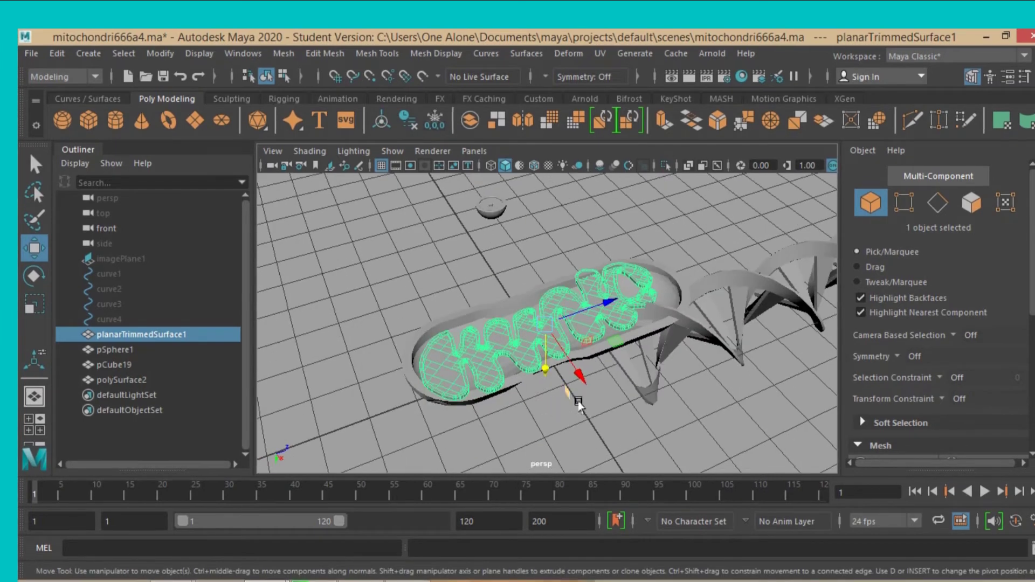
mouse_move(578, 405)
left_mouse_down("alt")
mouse_move(555, 412)
mouse_move(564, 396)
left_mouse_up("alt")
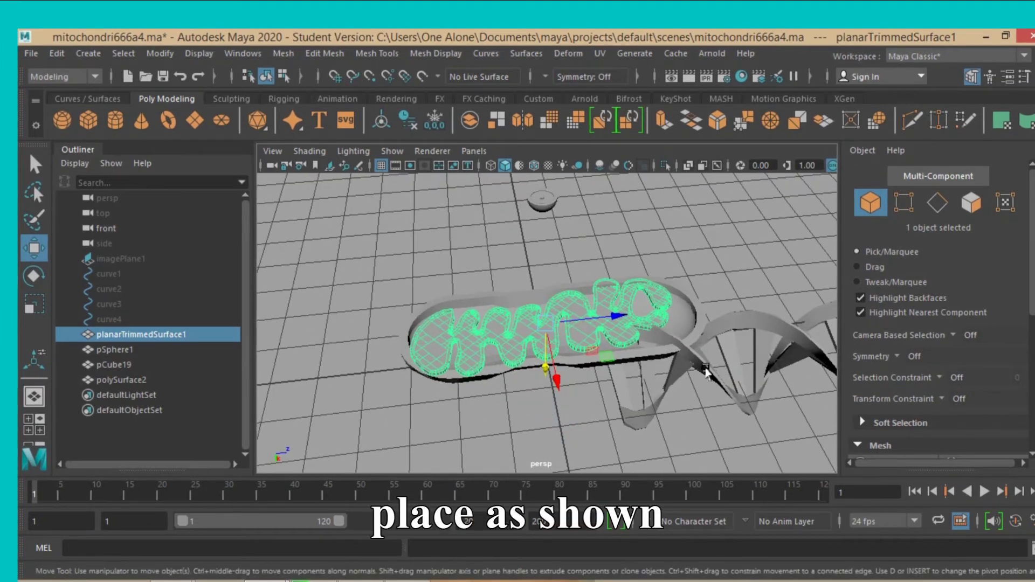
Move the DNA helix aside to the right and frame the membrane in view.
left_click(692, 379)
scroll(765, 385, "down", 5)
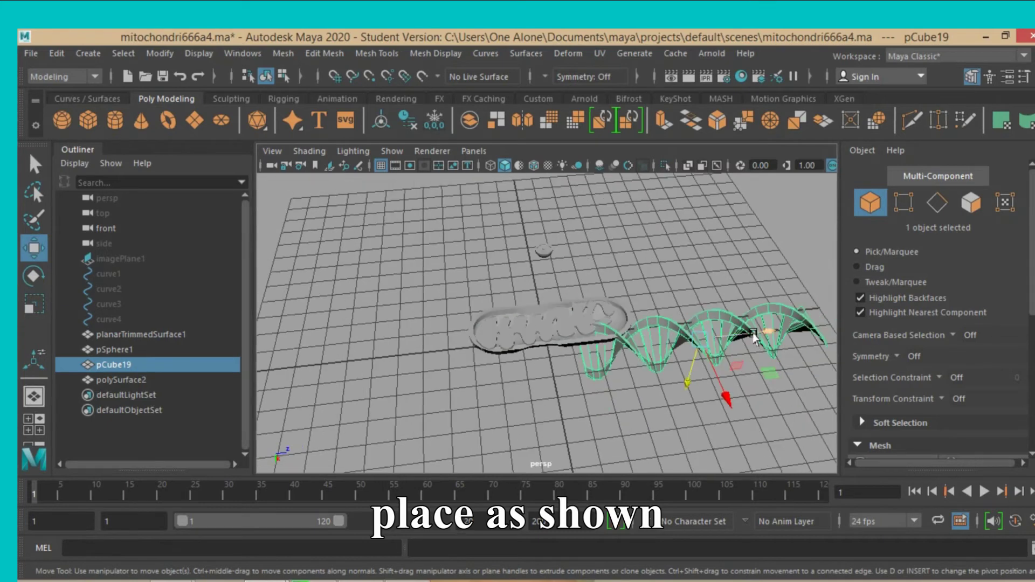
left_click_drag(755, 346, 808, 337)
left_click(527, 334)
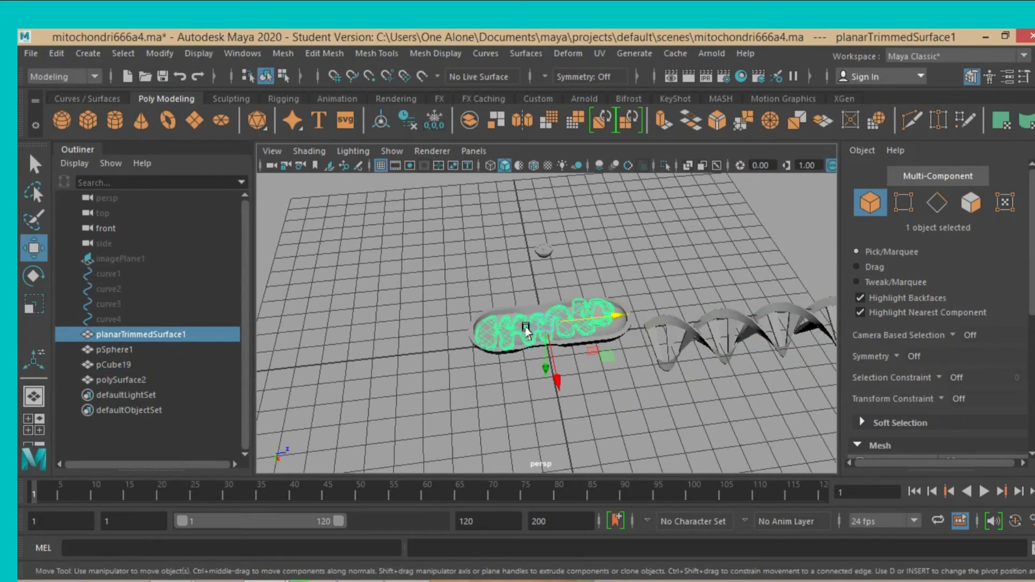
key("f")
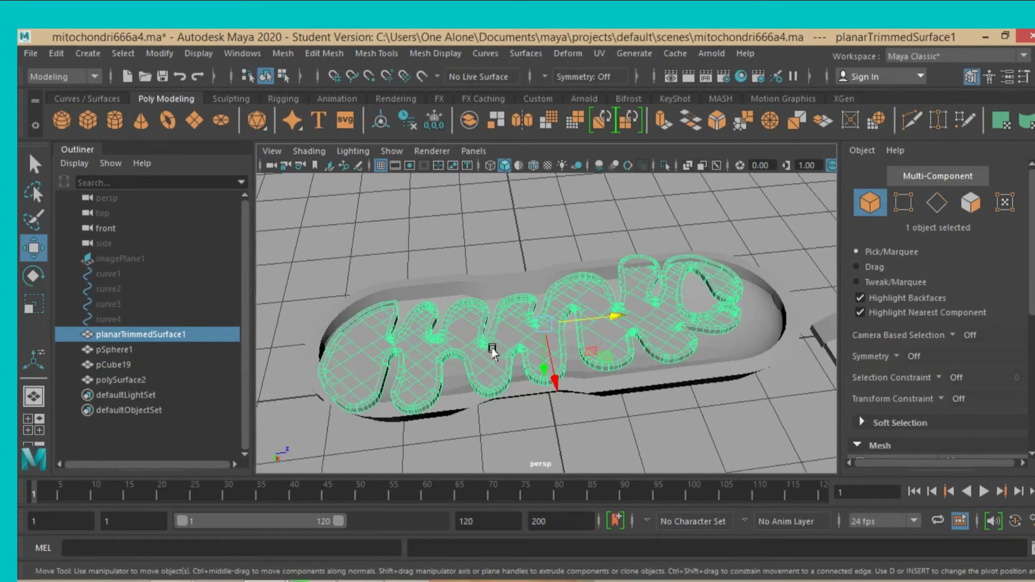
left_click_drag(552, 363, 490, 305, "alt")
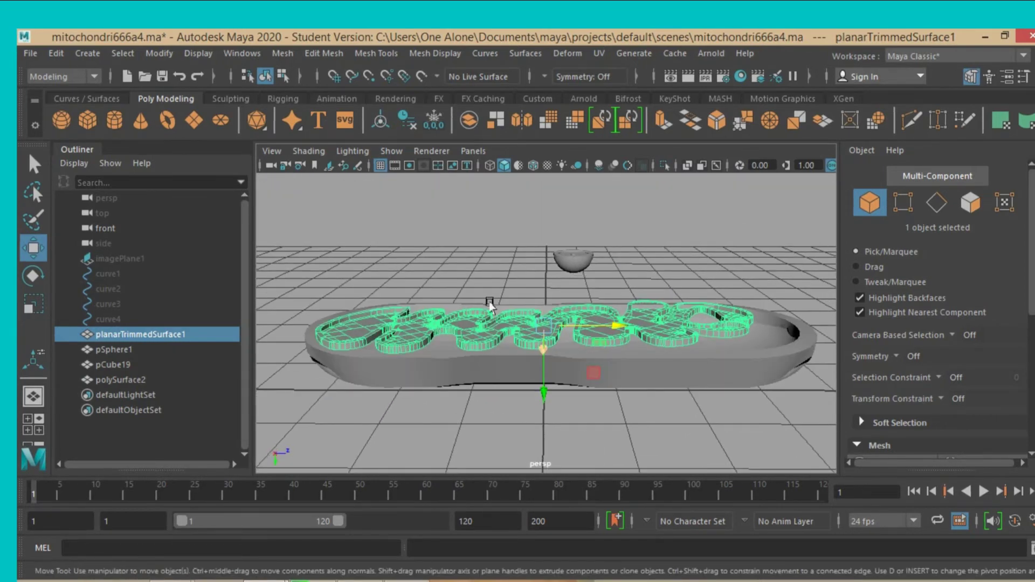
left_click(35, 275)
left_click_drag(422, 405, 424, 399, "alt")
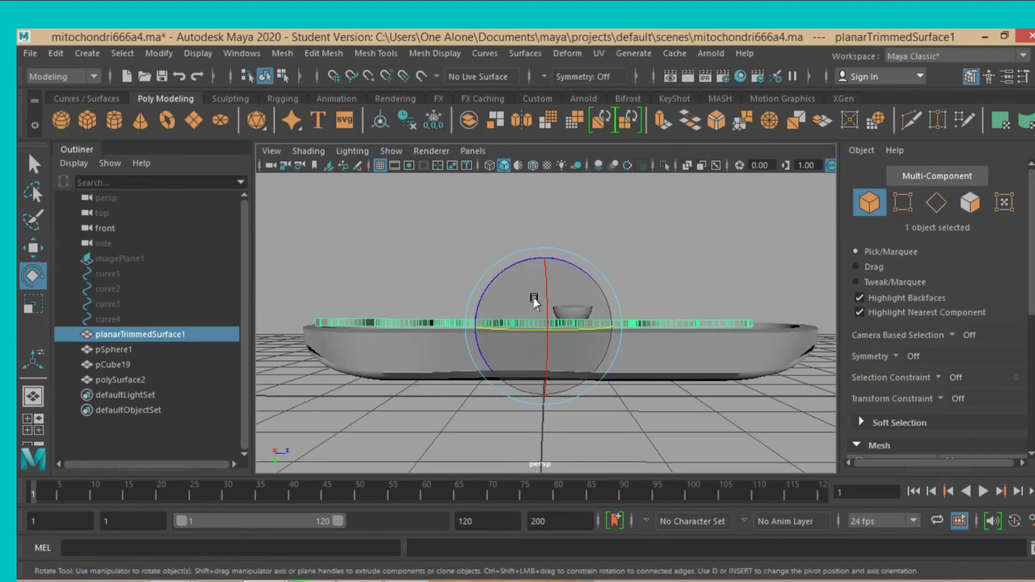
Tilt the membrane slightly on X to level it, then freeze its transformations.
left_click_drag(545, 301, 544, 306)
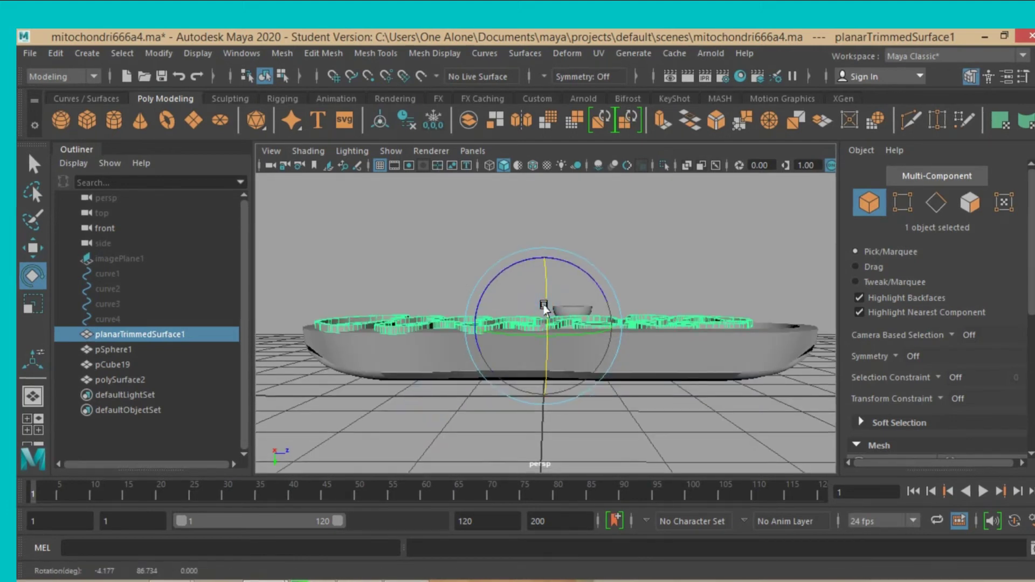
mouse_move(450, 411)
left_mouse_down("alt")
mouse_move(455, 430)
mouse_move(272, 392)
left_mouse_up("alt")
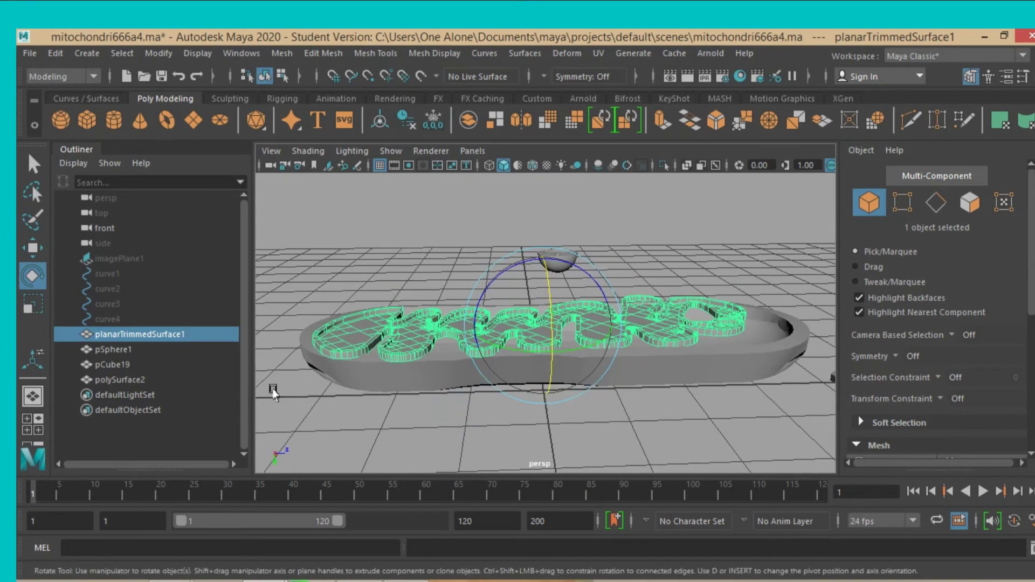
left_click(166, 53)
left_click(192, 119)
mouse_move(378, 232)
left_mouse_down("alt")
mouse_move(399, 248)
mouse_move(399, 291)
left_mouse_up("alt")
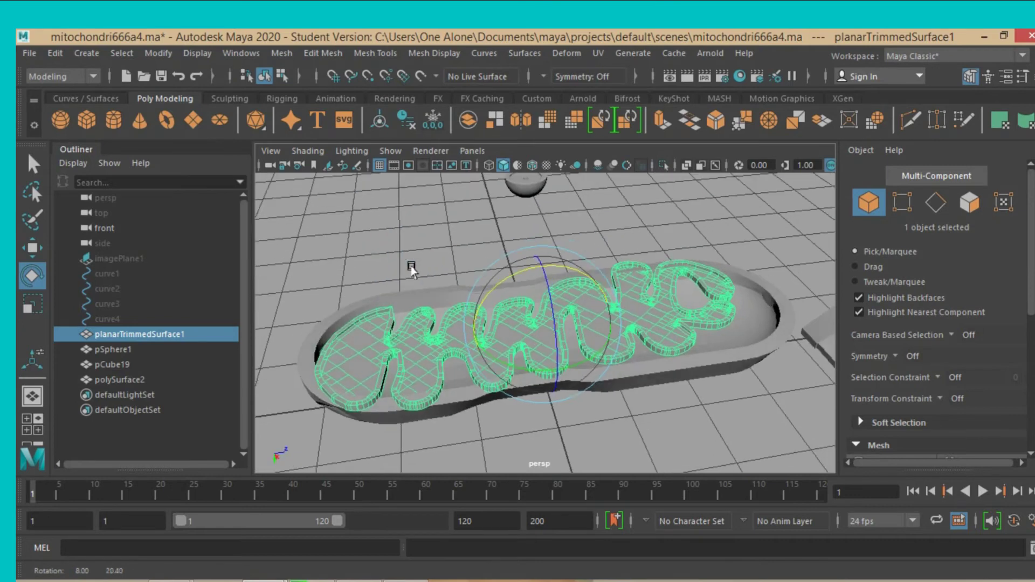
Scale the membrane down to about 0.79 across so it fits the capsule rim.
left_click(28, 308)
left_click_drag(544, 326, 497, 348)
mouse_move(495, 345)
left_mouse_down("alt")
mouse_move(585, 370)
mouse_move(578, 401)
left_mouse_up("alt")
mouse_move(578, 402)
right_mouse_down("alt")
mouse_move(605, 323)
mouse_move(618, 337)
right_mouse_up("alt")
mouse_move(619, 337)
left_mouse_down()
mouse_move(438, 363)
mouse_move(485, 341)
mouse_move(363, 353)
mouse_move(390, 420)
mouse_move(425, 356)
left_mouse_up()
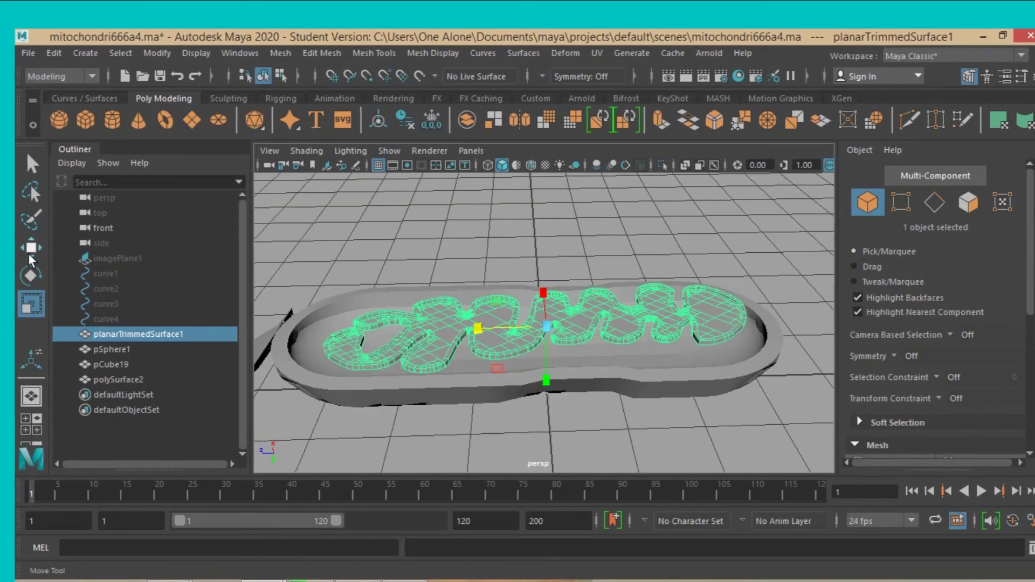
Lower the membrane along Y into the shell and turn it slightly about Y to lie lengthwise.
key("w")
mouse_move(543, 381)
left_mouse_down()
mouse_move(541, 400)
mouse_move(642, 398)
mouse_move(654, 370)
mouse_move(706, 441)
mouse_move(733, 441)
mouse_move(483, 318)
mouse_move(489, 309)
left_mouse_up()
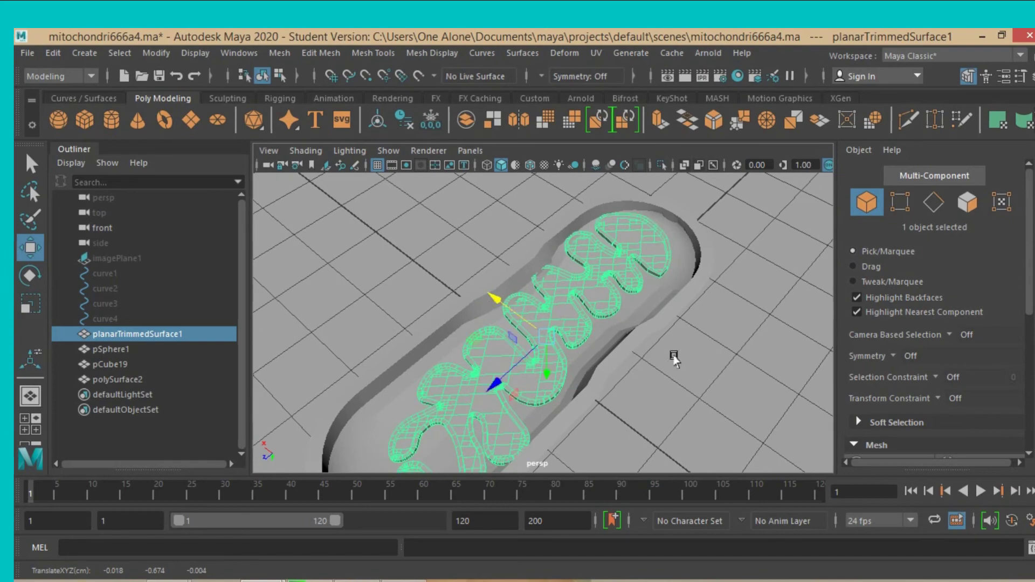
mouse_move(673, 359)
left_mouse_down("alt")
mouse_move(624, 376)
mouse_move(624, 409)
mouse_move(570, 388)
mouse_move(421, 377)
left_mouse_up("alt")
left_click(30, 276)
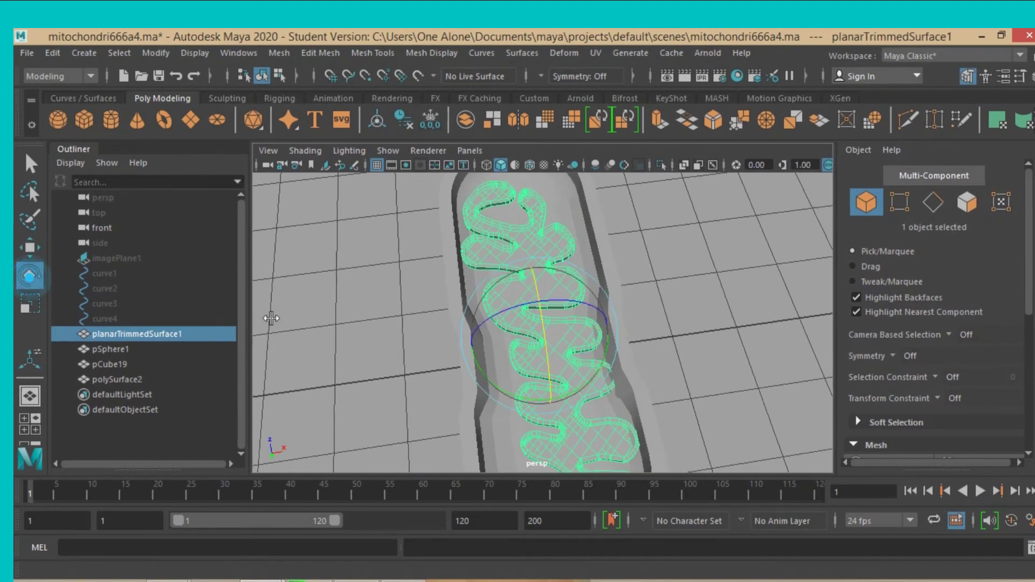
left_click_drag(570, 390, 565, 393)
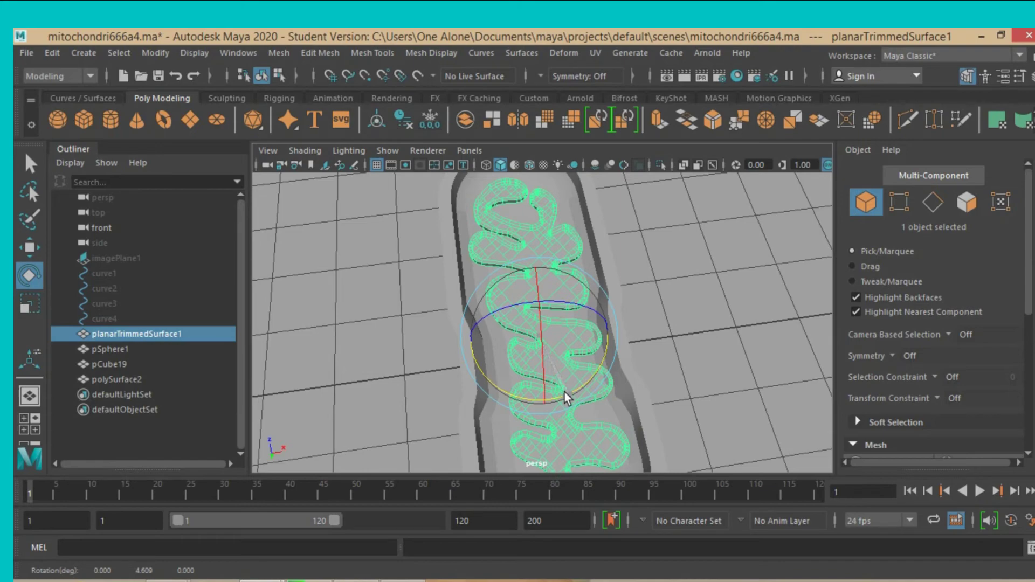
mouse_move(340, 364)
left_mouse_down("alt")
mouse_move(474, 335)
mouse_move(480, 322)
mouse_move(495, 360)
mouse_move(499, 342)
mouse_move(490, 349)
left_mouse_up("alt")
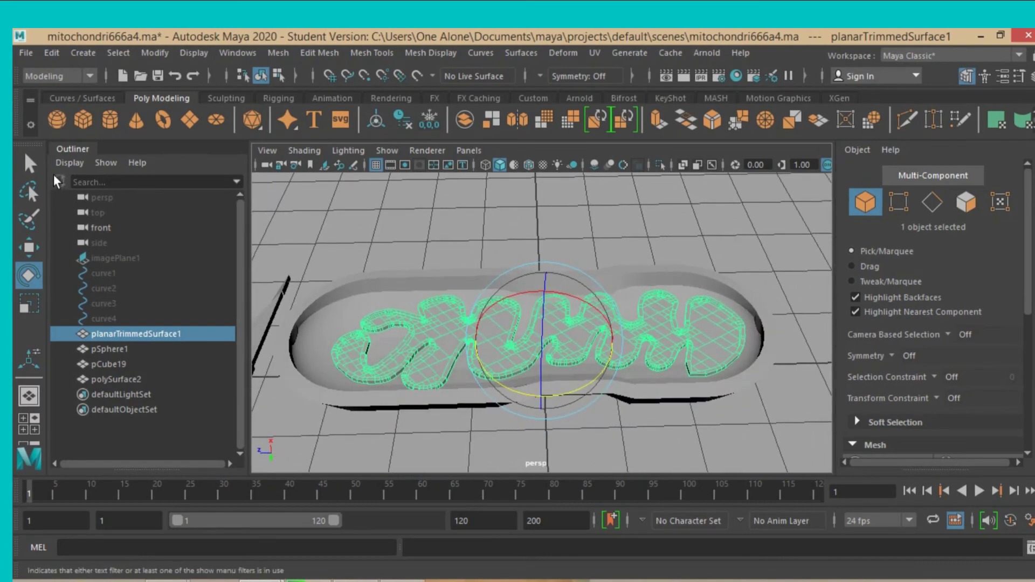
left_click(27, 160)
mouse_move(405, 266)
left_mouse_down("alt")
mouse_move(420, 296)
mouse_move(413, 258)
left_mouse_up("alt")
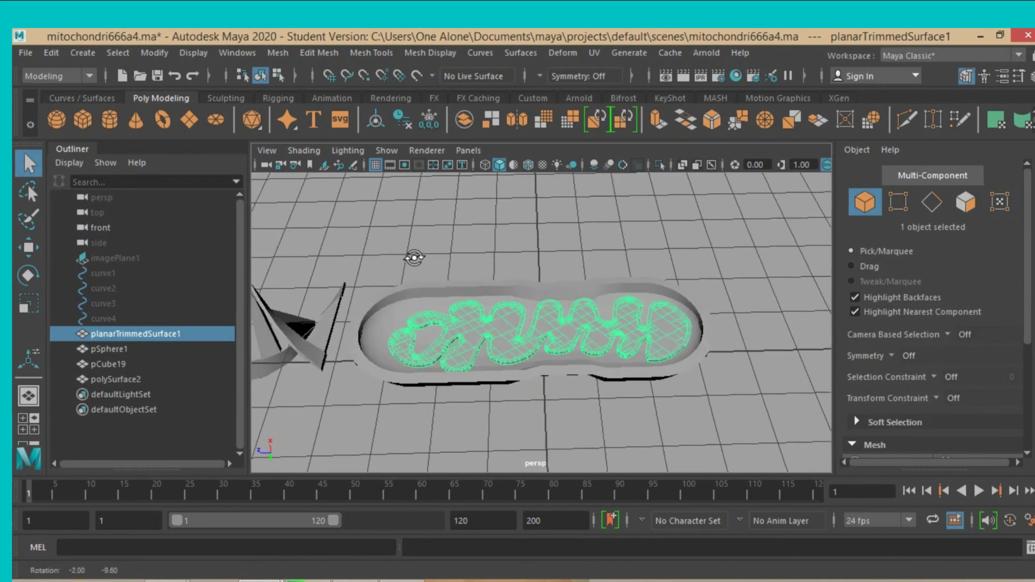
Deselect the inner-membrane surface and turn on Wireframe on Shaded for all meshes.
left_click(472, 226)
left_click_drag(476, 227, 471, 249, "alt")
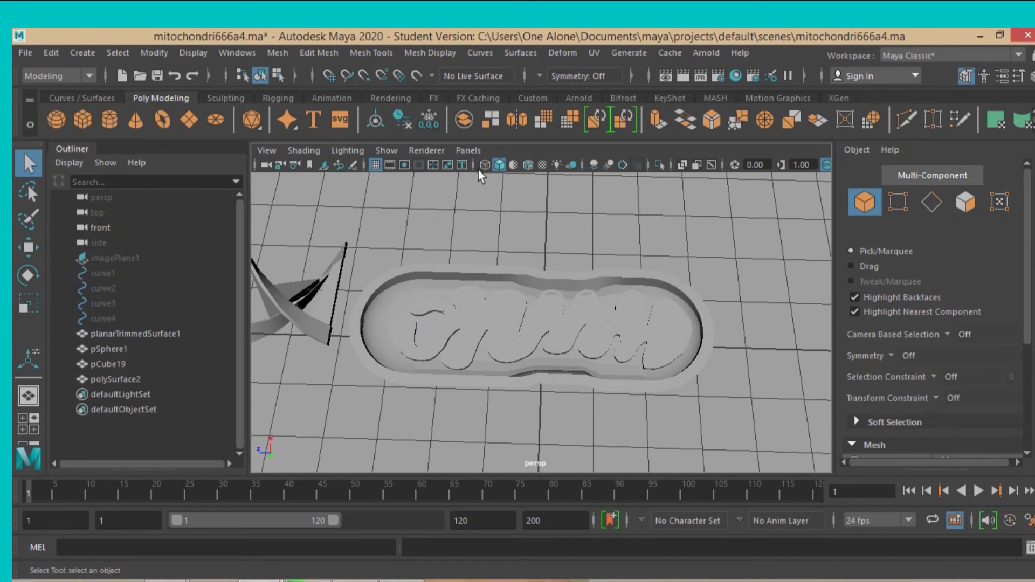
left_click(528, 164)
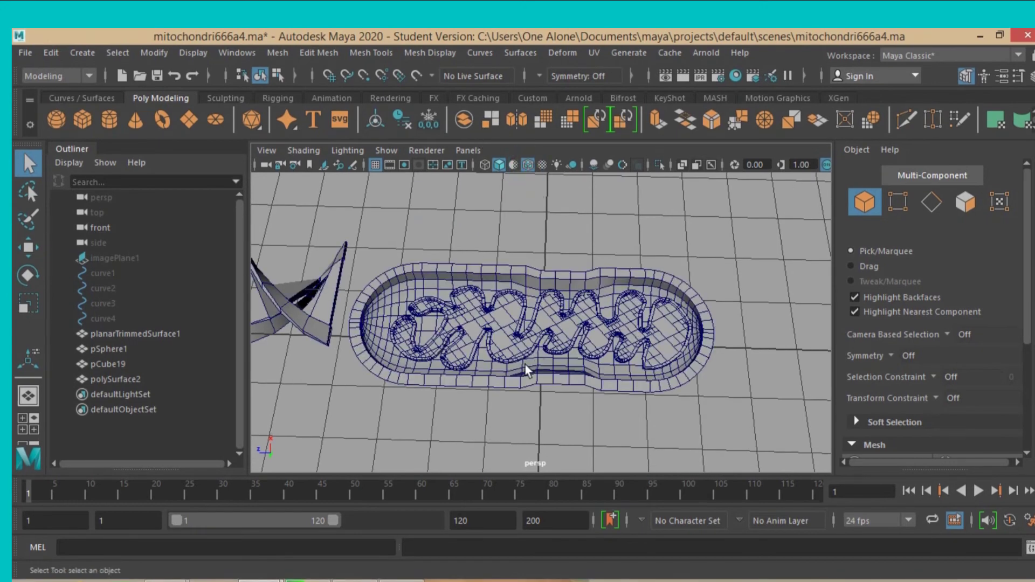
Zoom out to show the helix, mitochondrion and sphere together, and select the DNA helix.
left_click_drag(529, 371, 537, 340, "alt")
scroll(535, 335, "down", 5)
scroll(535, 335, "down", 2)
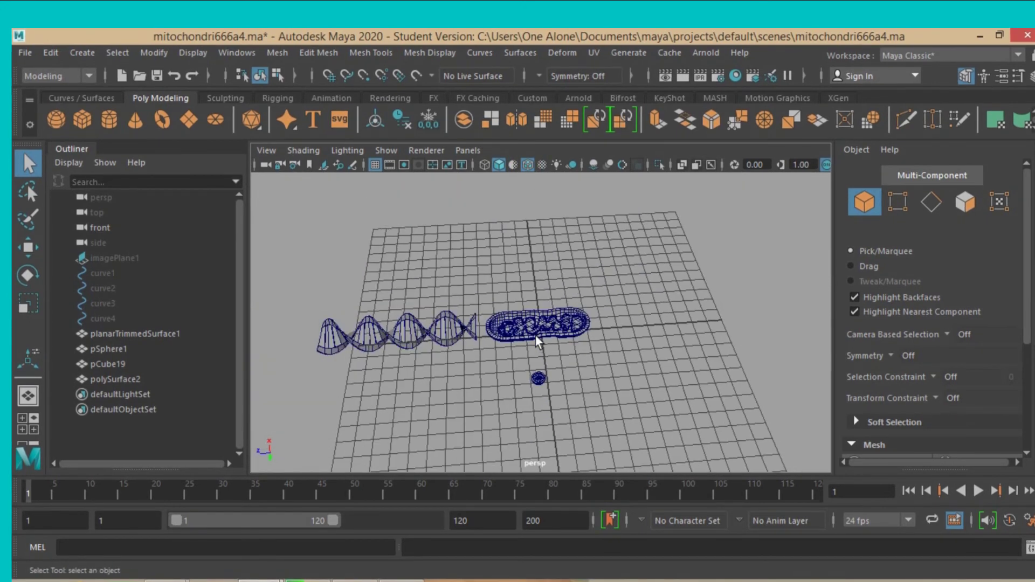
left_click(413, 333)
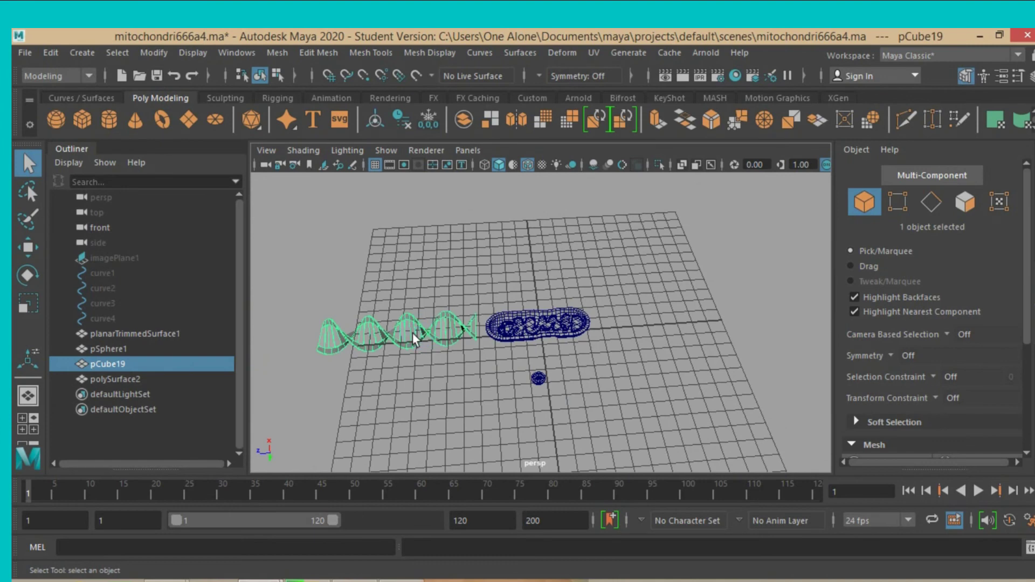
left_click(28, 306)
Shrink the DNA helix to about 0.6 size and move it toward the mitochondrion.
left_click_drag(397, 330, 363, 350)
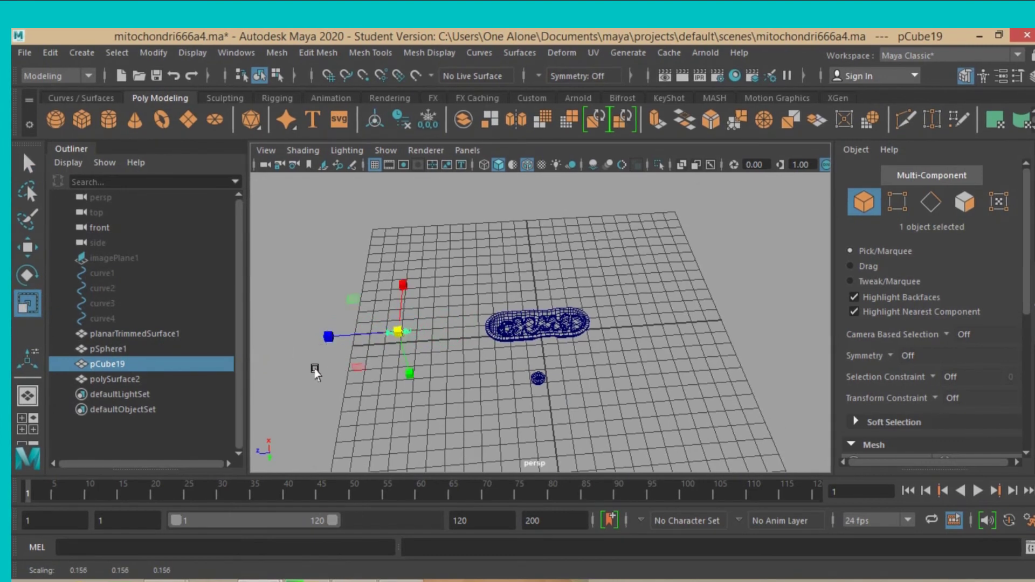
left_click(30, 250)
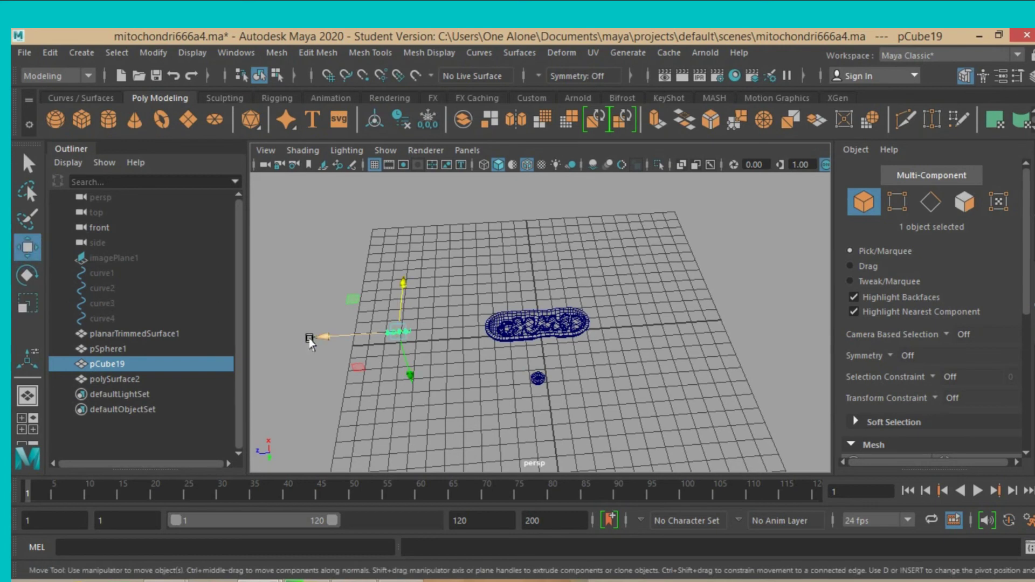
left_click_drag(310, 343, 395, 364)
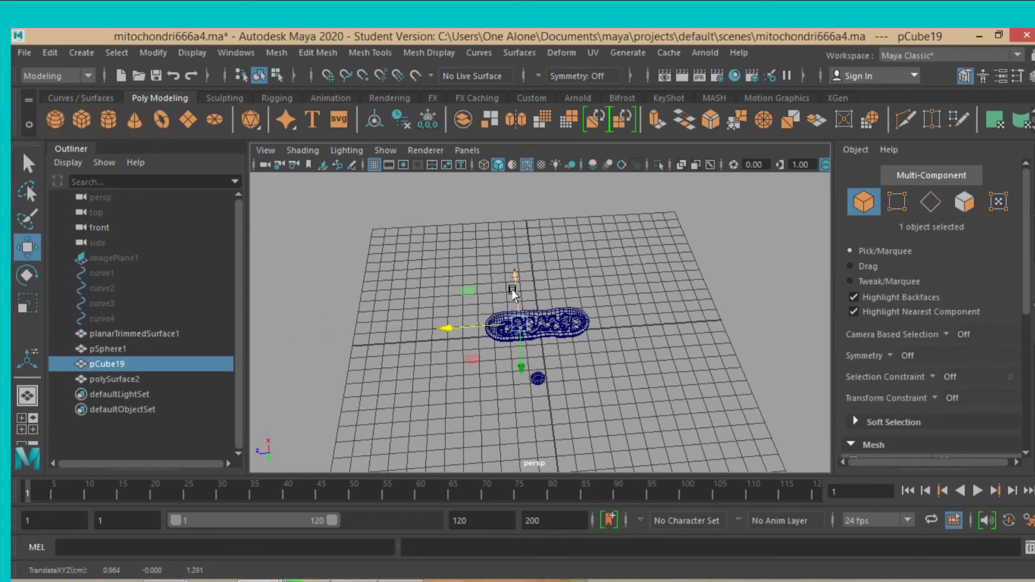
left_click_drag(524, 408, 512, 391)
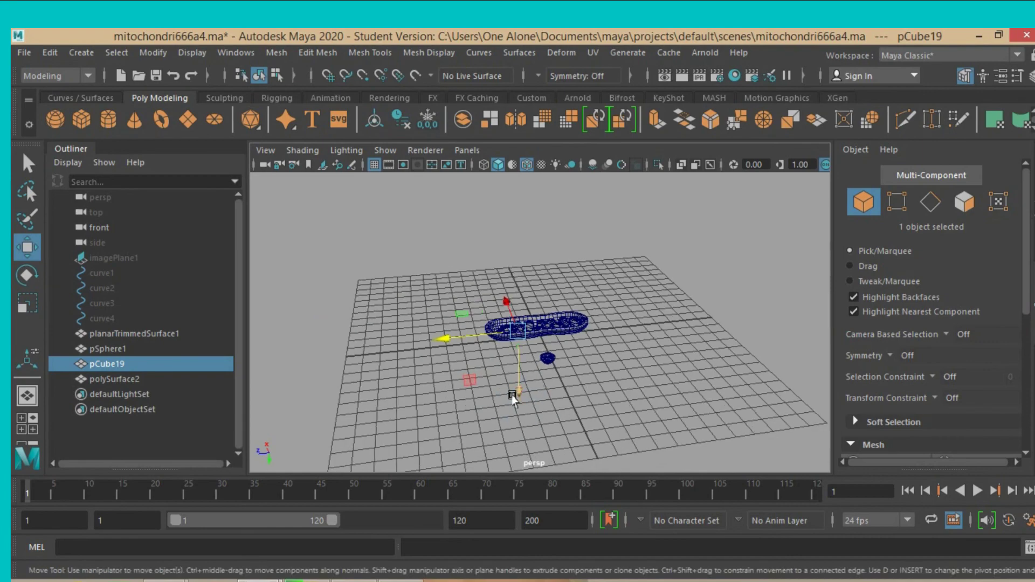
Place the helix over the mitochondrion's near end.
key("f")
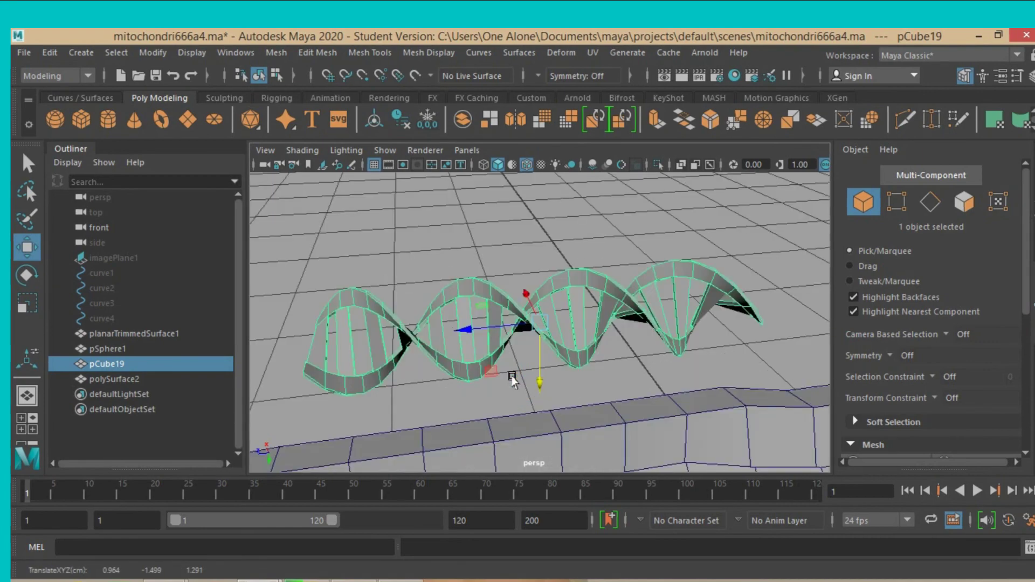
scroll(512, 382, "down", 3)
scroll(512, 382, "down", 3)
scroll(512, 381, "down", 3)
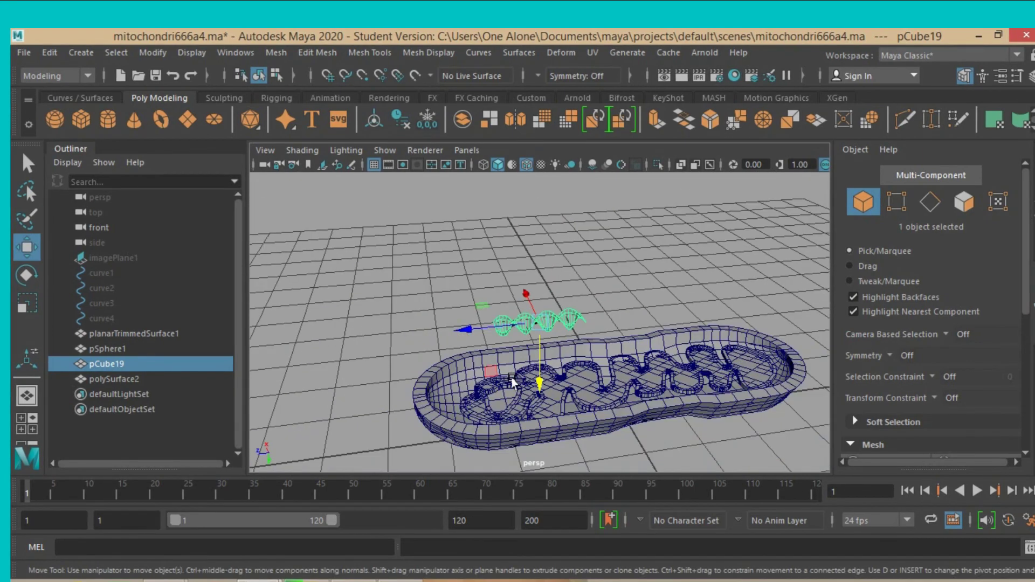
left_click_drag(512, 381, 506, 318, "alt")
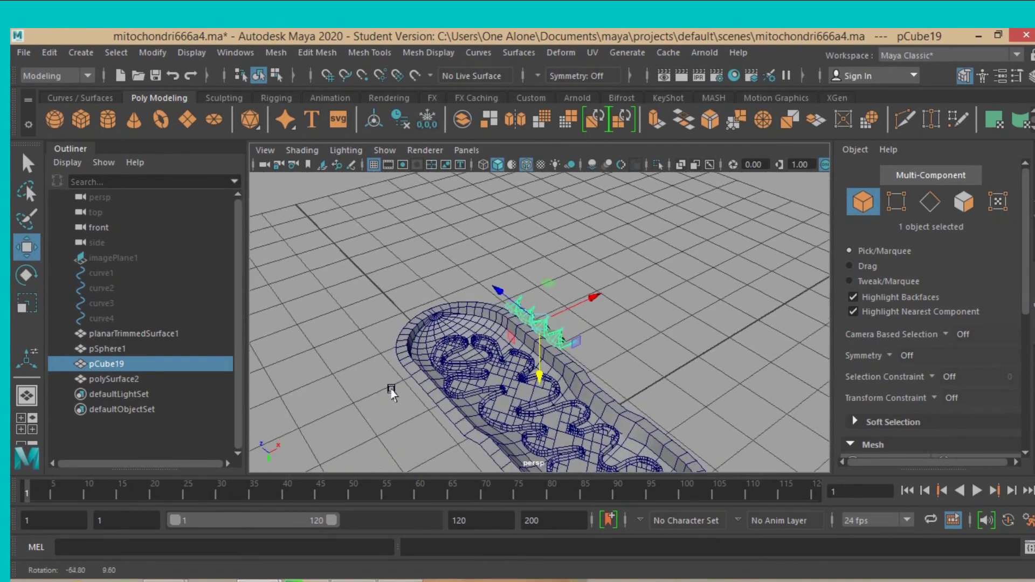
left_click_drag(596, 303, 562, 334)
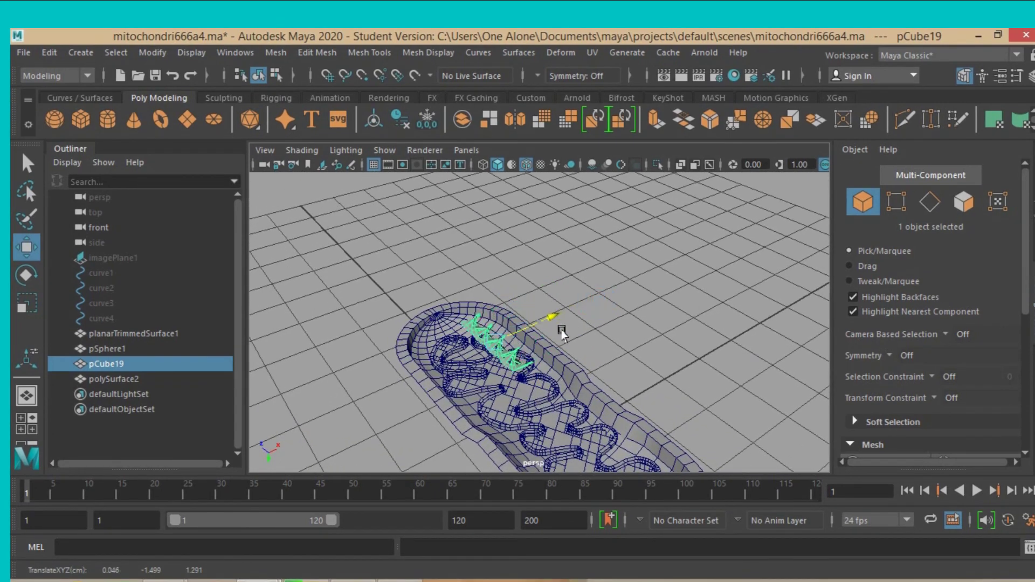
mouse_move(456, 393)
left_mouse_down("alt")
mouse_move(543, 380)
mouse_move(537, 419)
left_mouse_up("alt")
left_click_drag(638, 417, 527, 423, "alt")
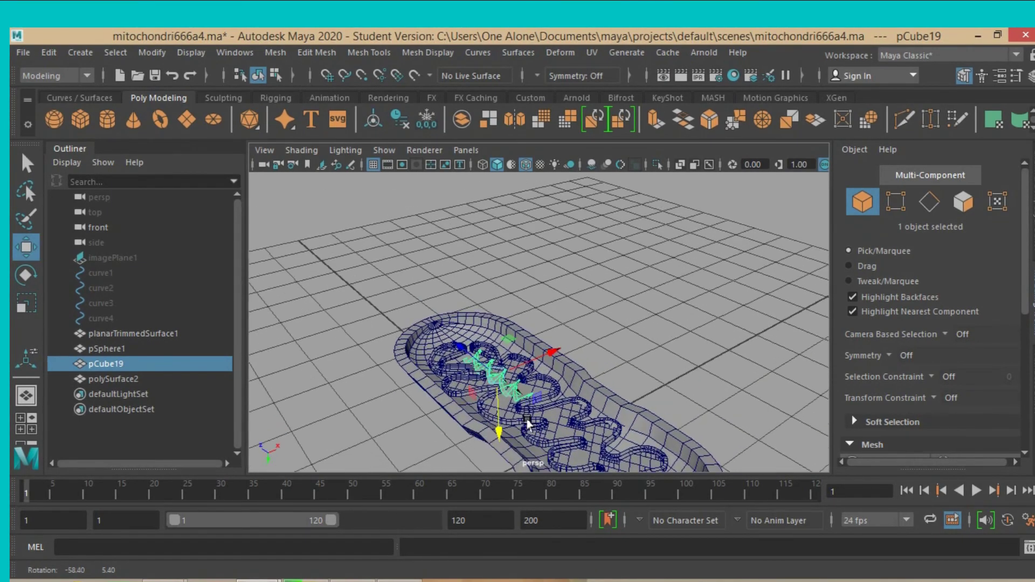
Turn the helix about 66 degrees around vertical and shrink it to about 0.096.
key("e")
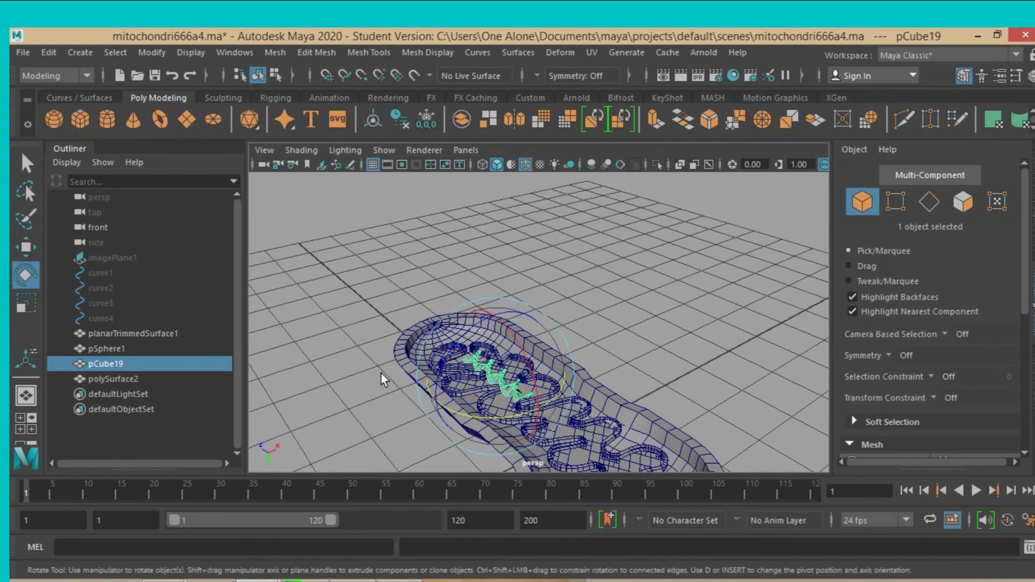
mouse_move(486, 419)
left_mouse_down()
mouse_move(549, 419)
mouse_move(222, 436)
left_mouse_up()
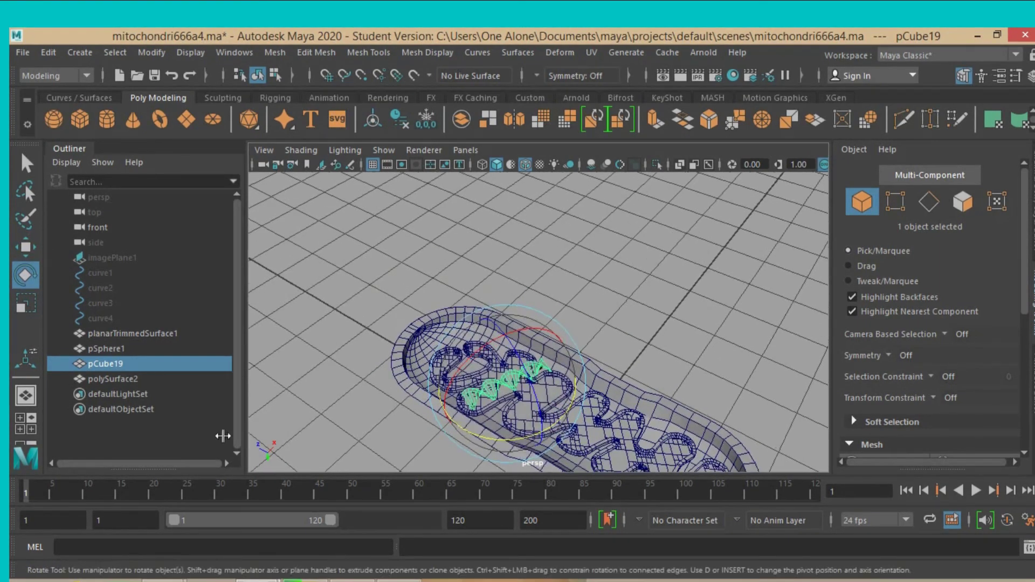
left_click(18, 312)
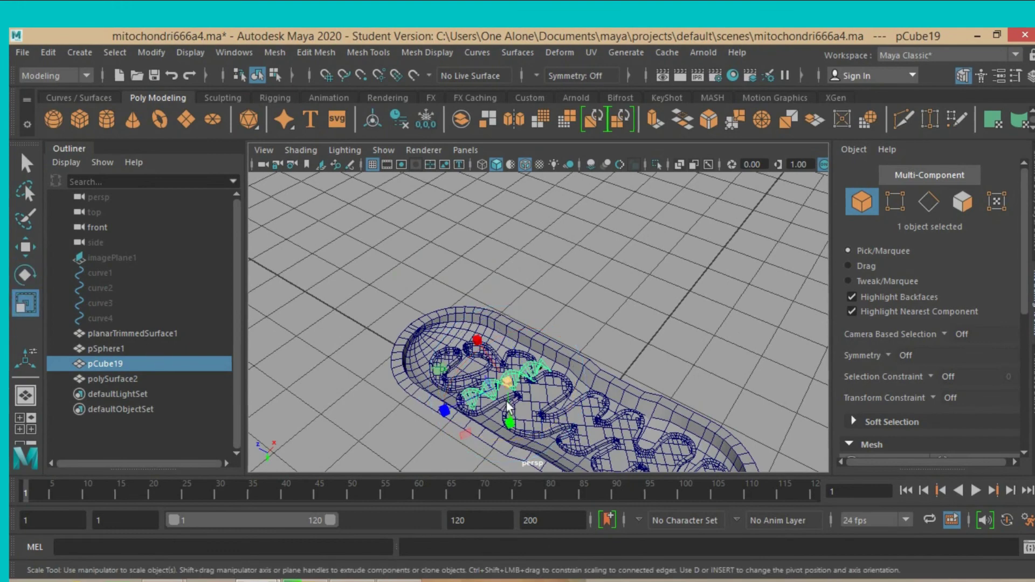
left_click_drag(509, 380, 487, 399)
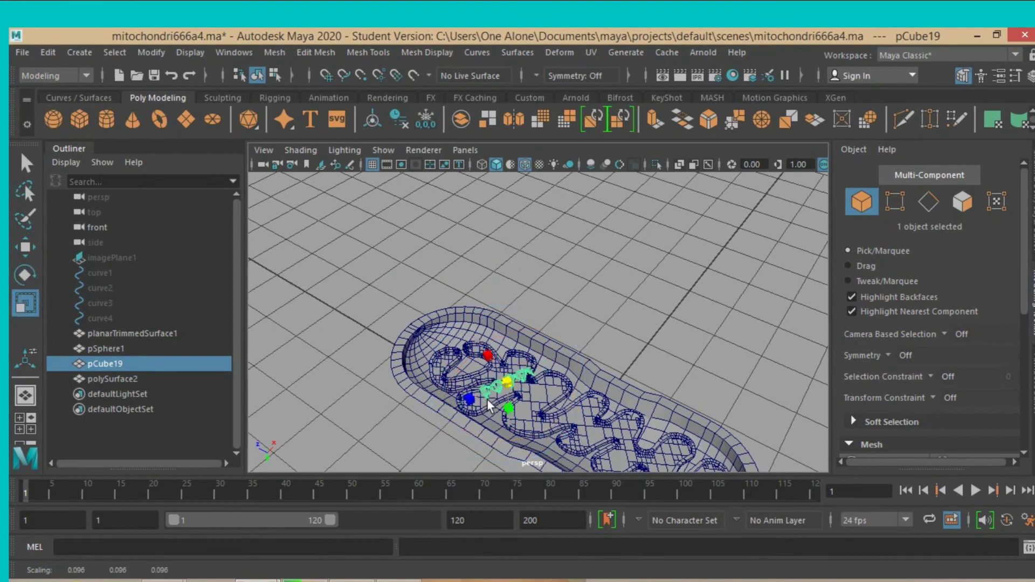
Reposition the helix inside the shell between the inner-membrane folds.
key("f")
scroll(486, 399, "down", 3)
scroll(485, 399, "down", 2)
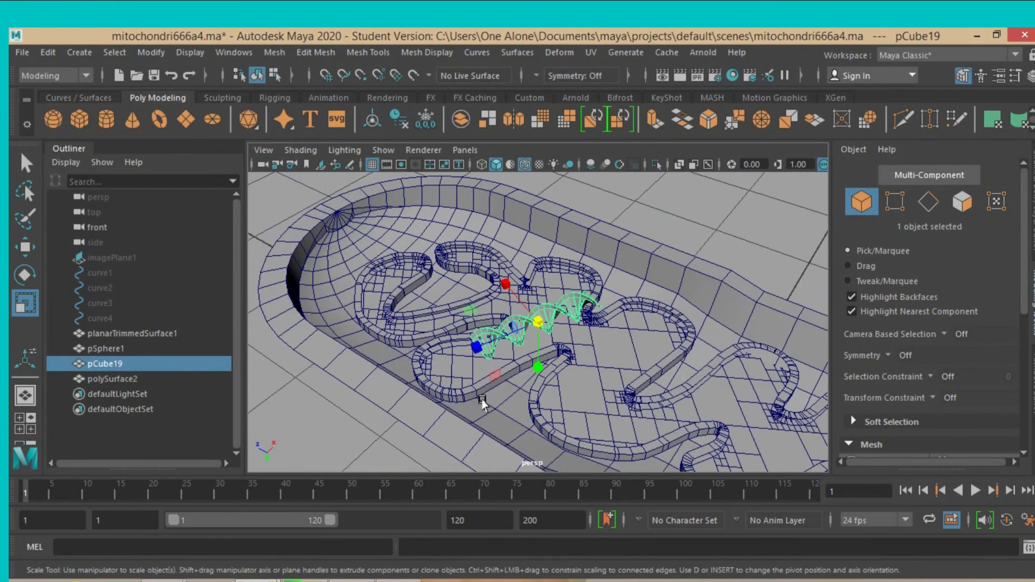
mouse_move(482, 404)
left_mouse_down("alt")
mouse_move(533, 430)
mouse_move(545, 381)
mouse_move(507, 418)
mouse_move(538, 343)
left_mouse_up("alt")
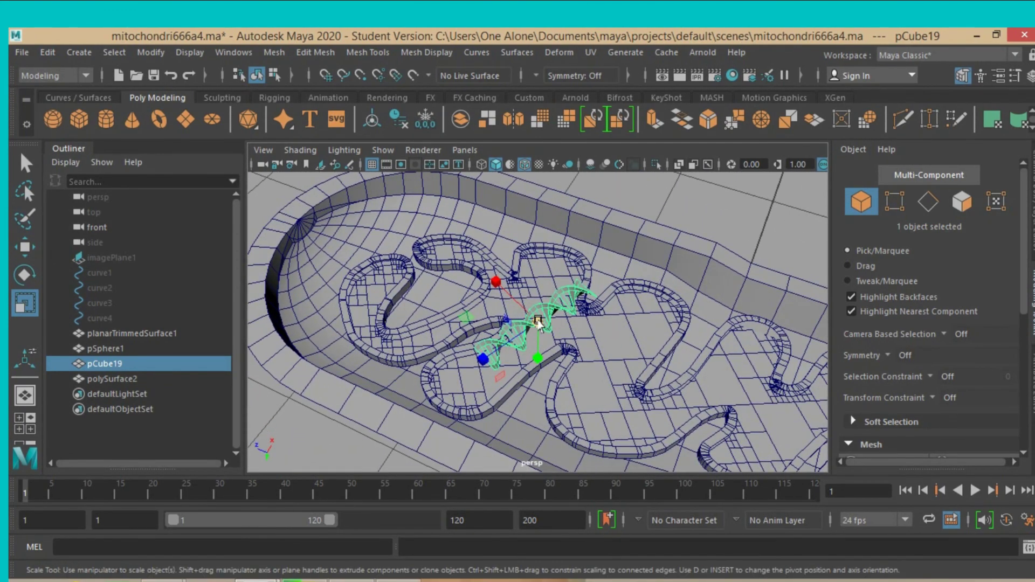
left_click(27, 245)
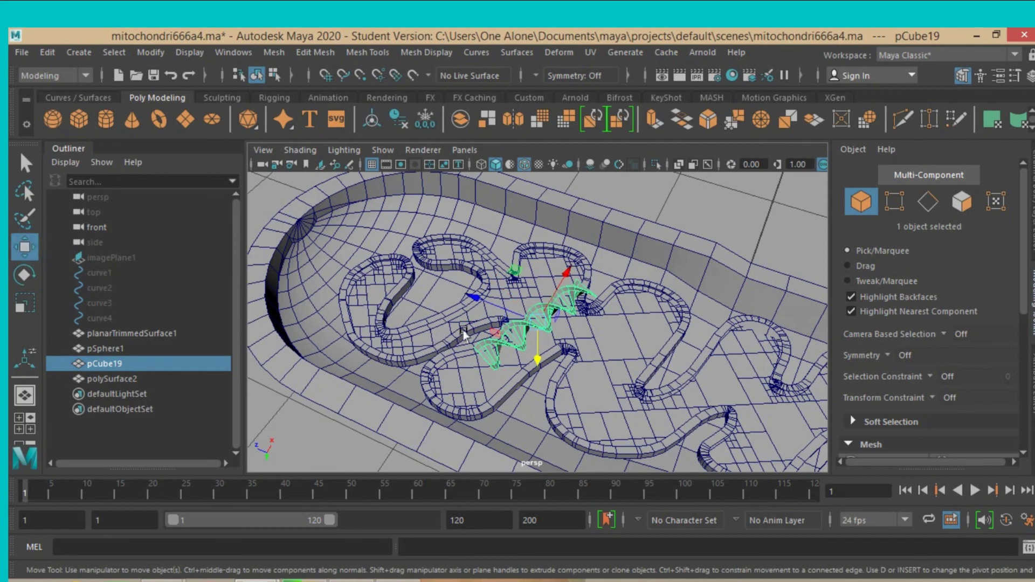
mouse_move(613, 348)
left_mouse_down("alt")
mouse_move(585, 308)
mouse_move(564, 318)
left_mouse_up("alt")
left_click_drag(512, 374, 584, 437, "alt")
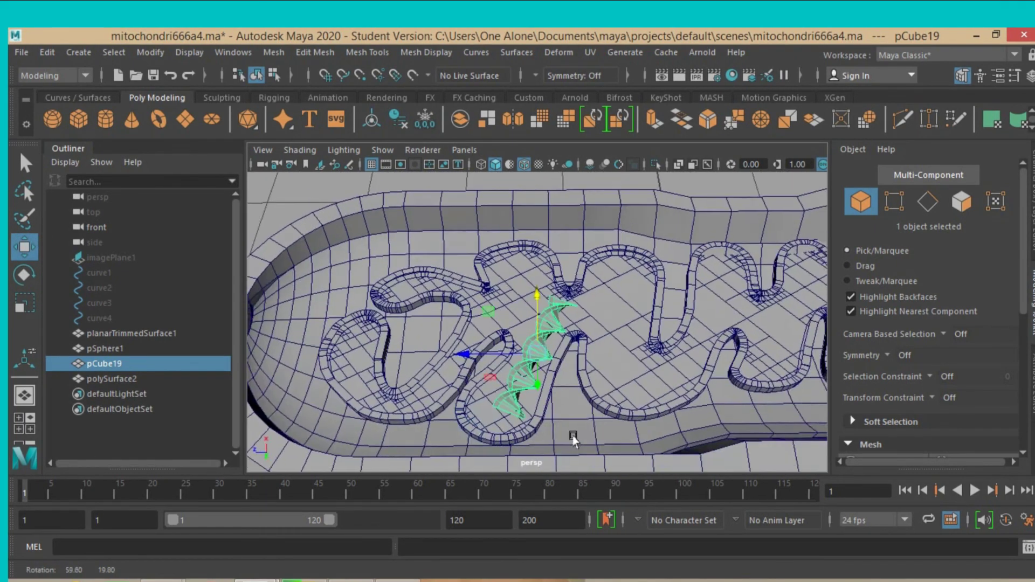